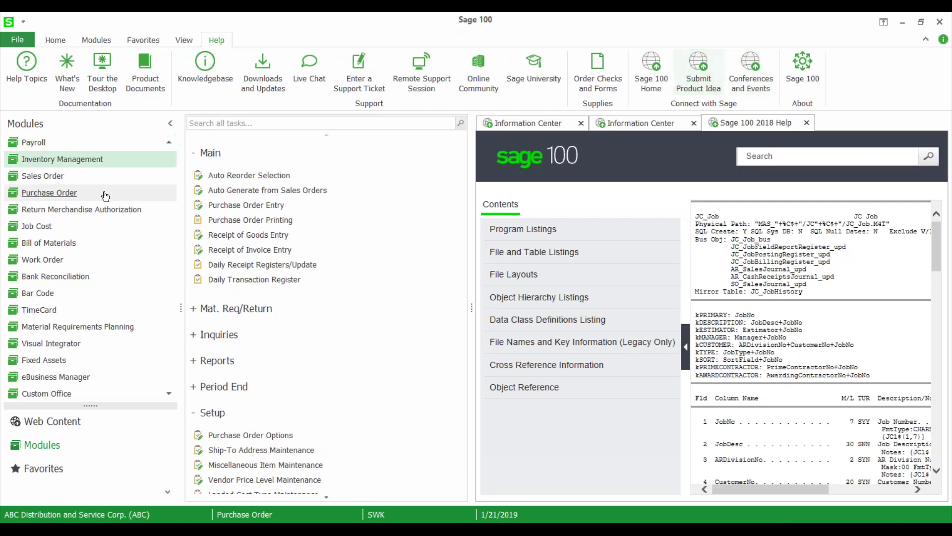
Open the existing purchase order in Purchase Order Entry by its order number and display its line items.
left_click(248, 205)
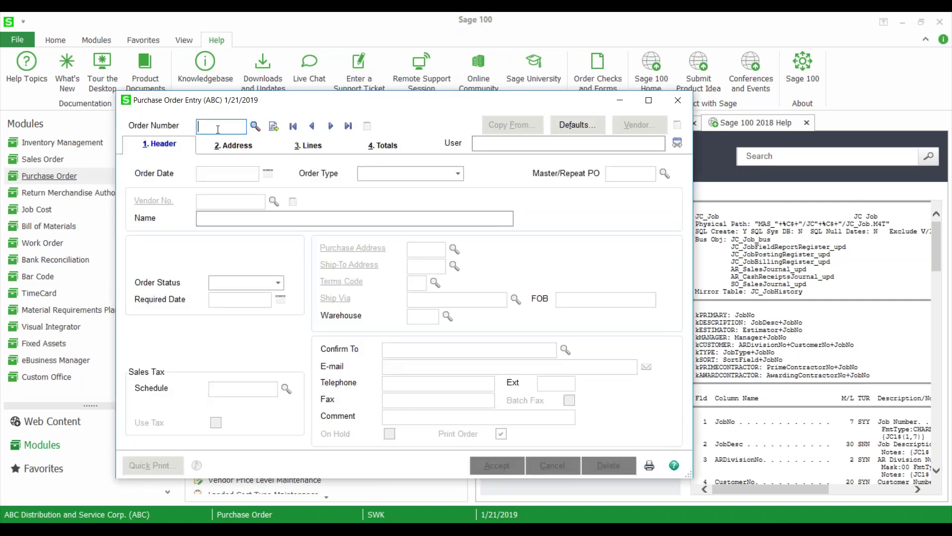
type("10067")
key("Tab")
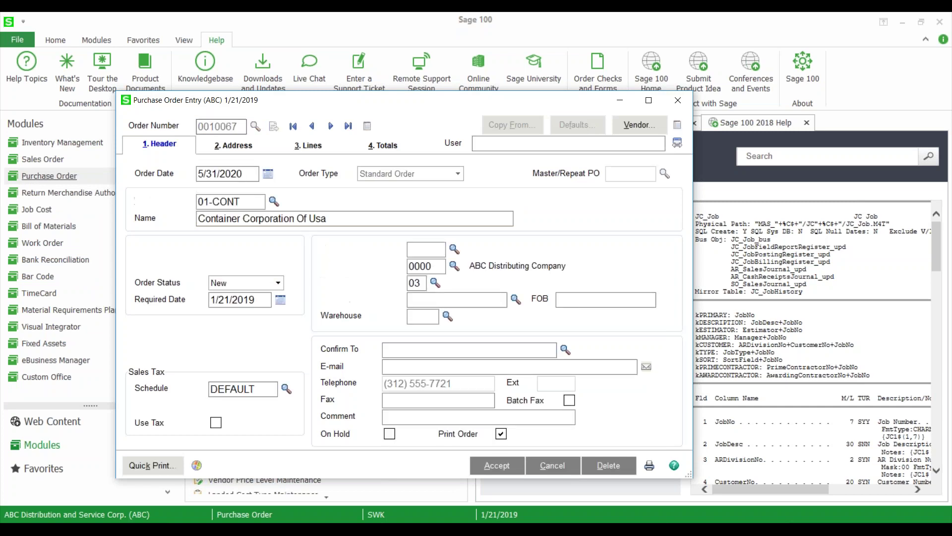
left_click_drag(292, 100, 280, 63)
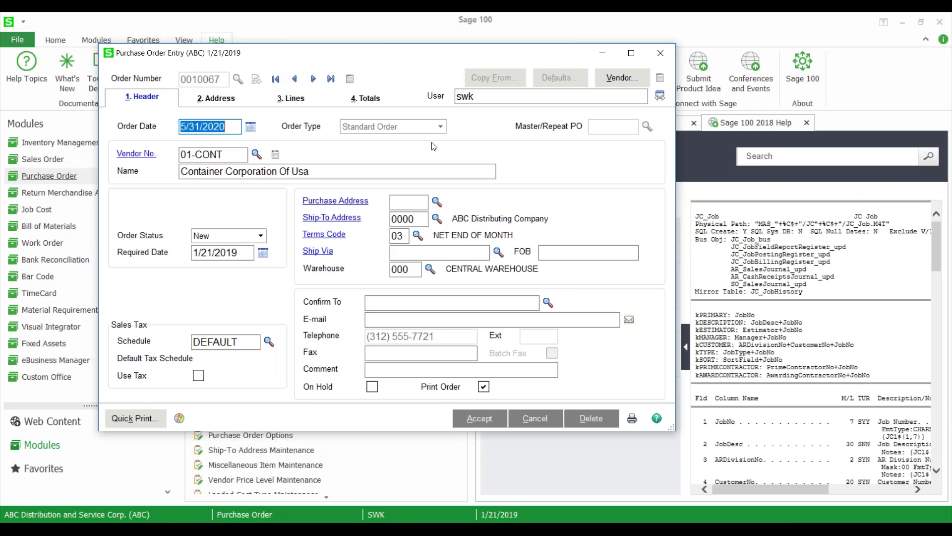
left_click(287, 102)
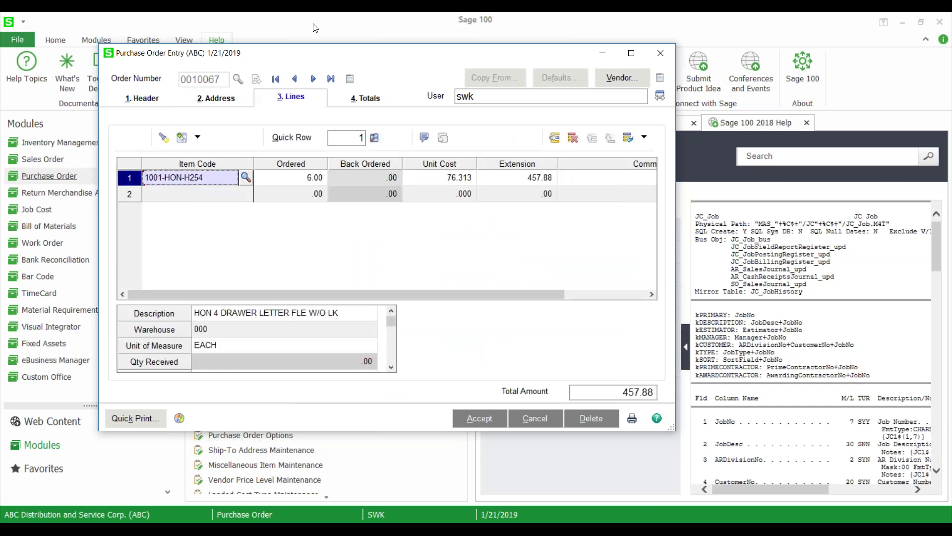
left_click_drag(318, 53, 278, 64)
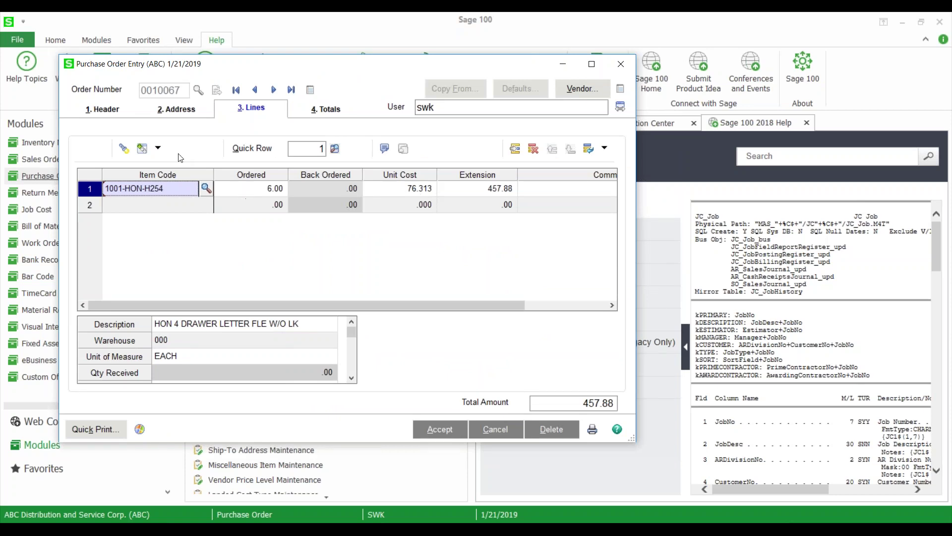
Open Item Maintenance for line item 1001-HON-H254 and check its total last cost, average cost and standard cost.
left_click(157, 148)
left_click(203, 187)
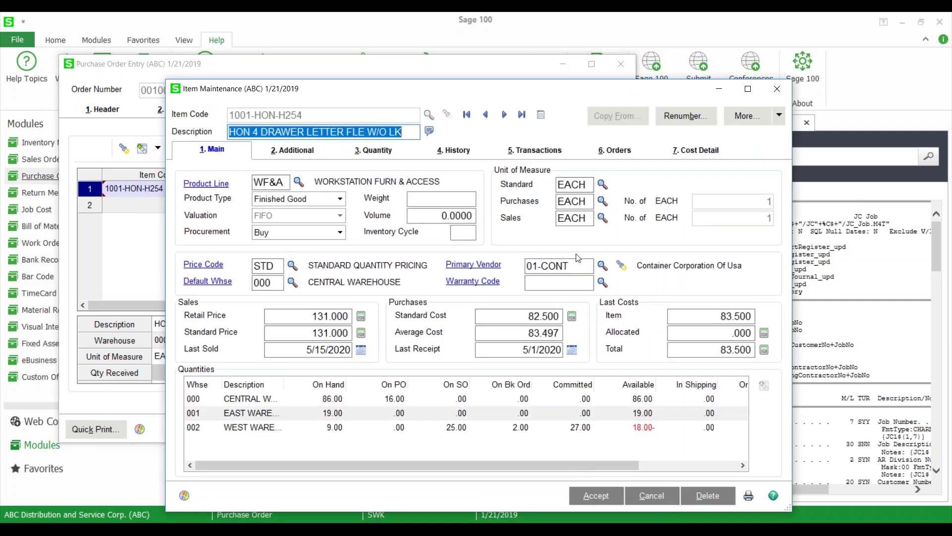
left_click_drag(421, 94, 587, 42)
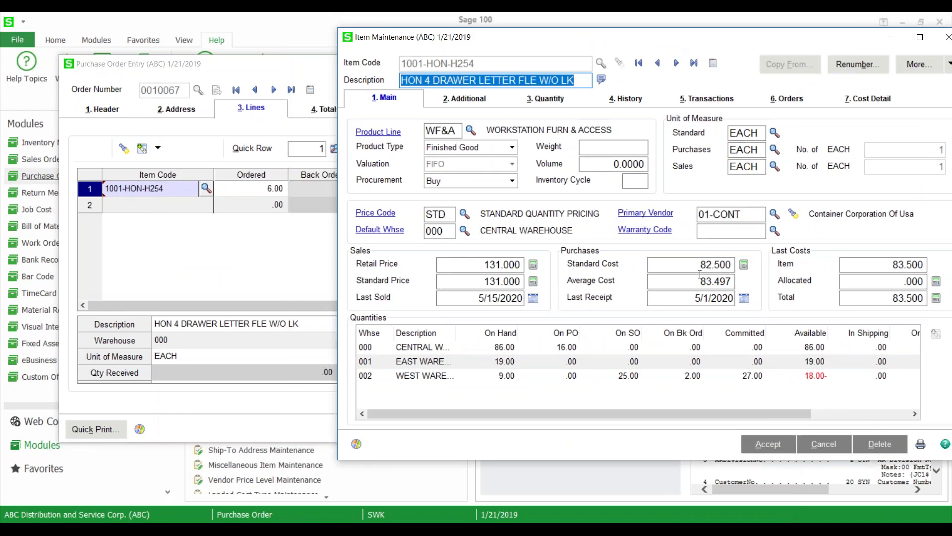
left_click(855, 297)
double_click(871, 298)
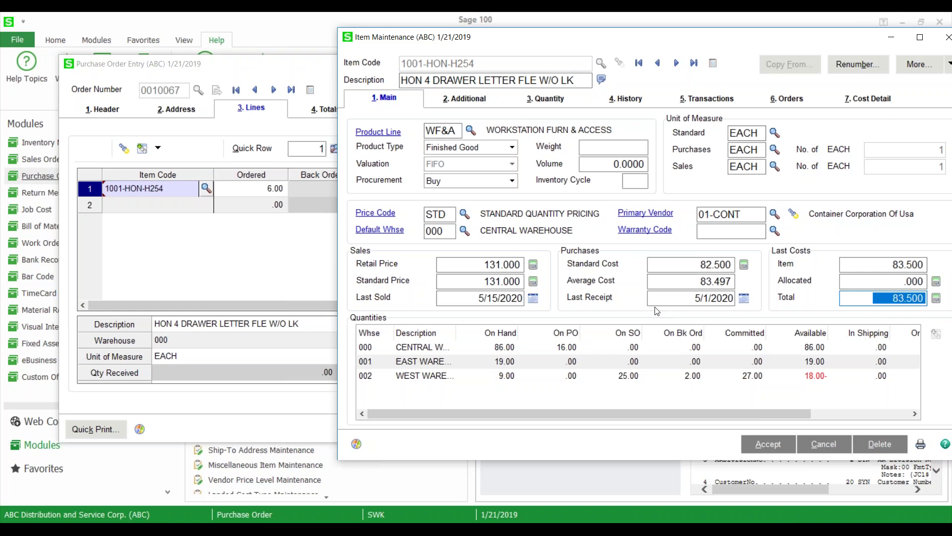
double_click(727, 281)
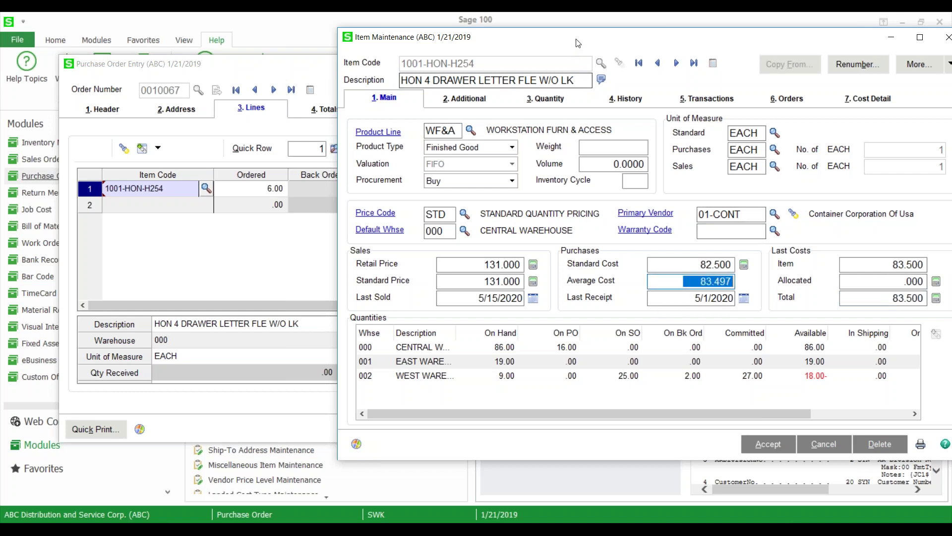
double_click(719, 264)
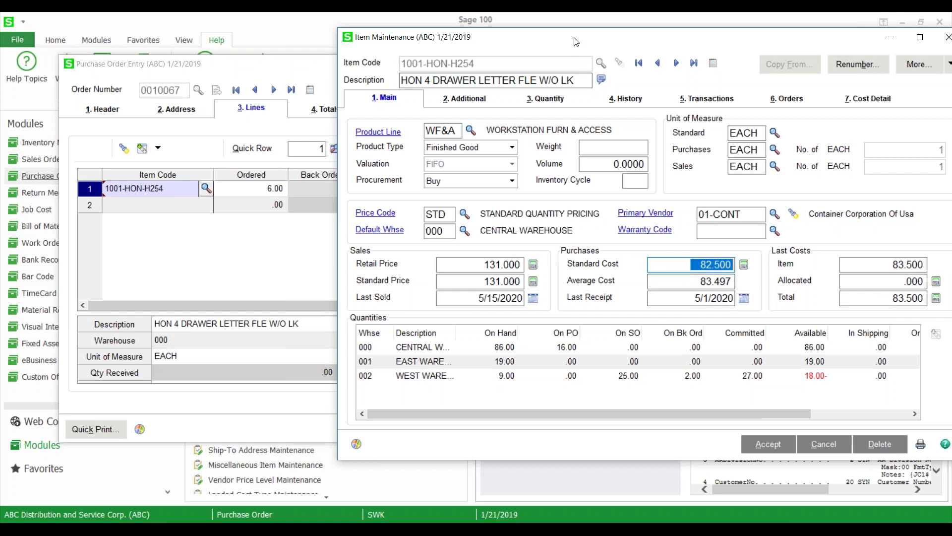
Review the item's vendor list, including the vendor item code for Container Corporation Of Usa, and close the list.
left_click_drag(576, 41, 491, 44)
left_click(827, 78)
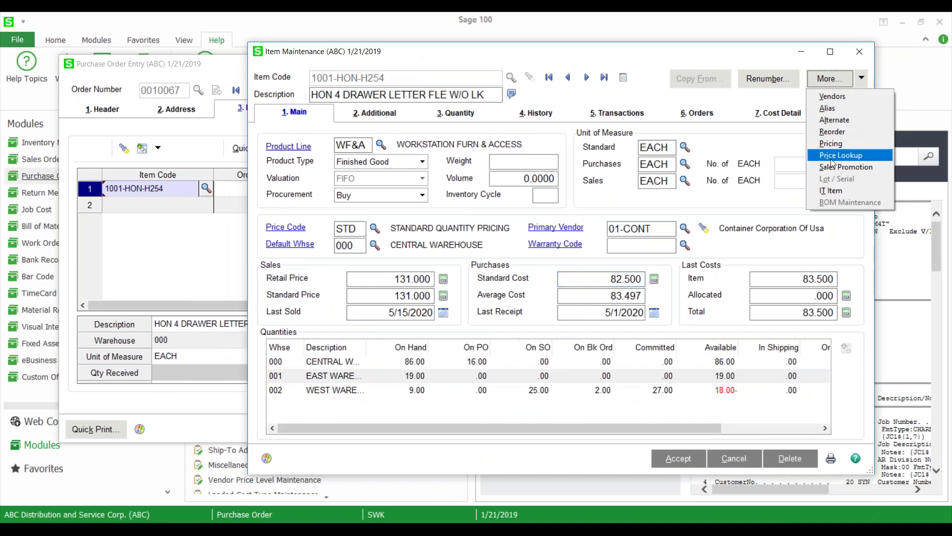
left_click(832, 100)
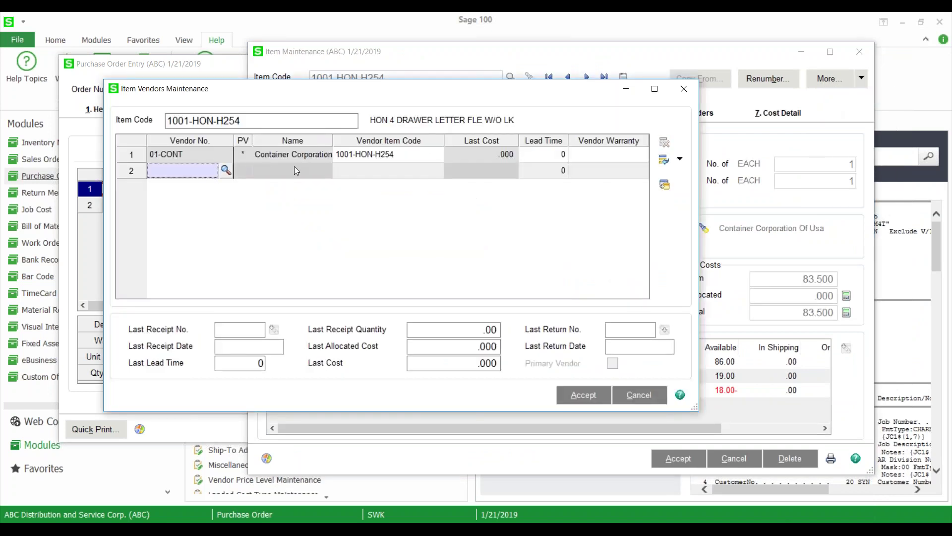
left_click(365, 157)
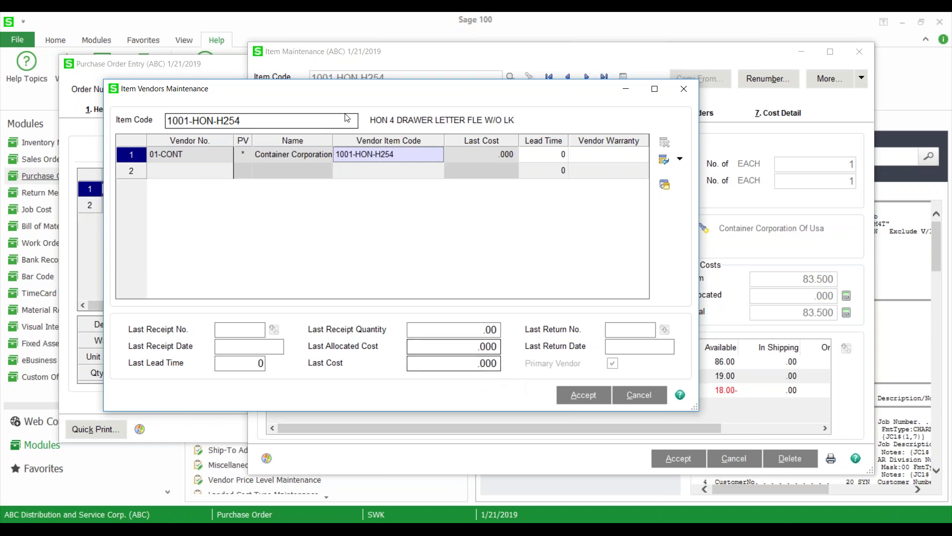
left_click(691, 93)
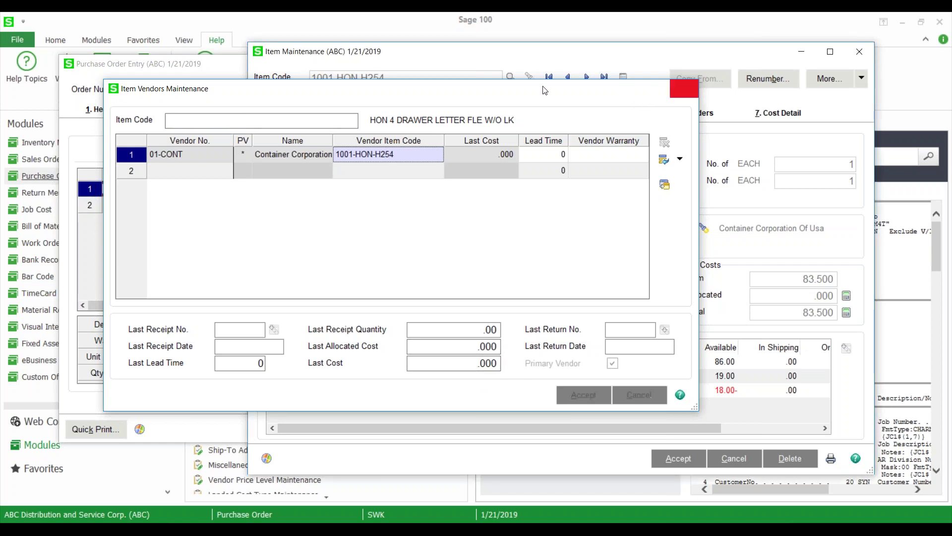
left_click_drag(515, 55, 609, 37)
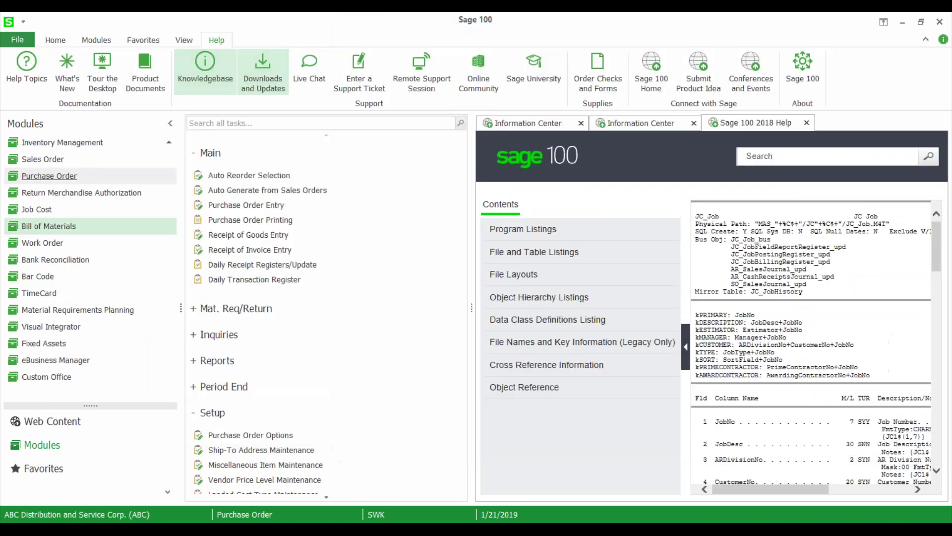
Open Vendor Price Level Maintenance from the Purchase Order module's setup tasks.
left_click(62, 176)
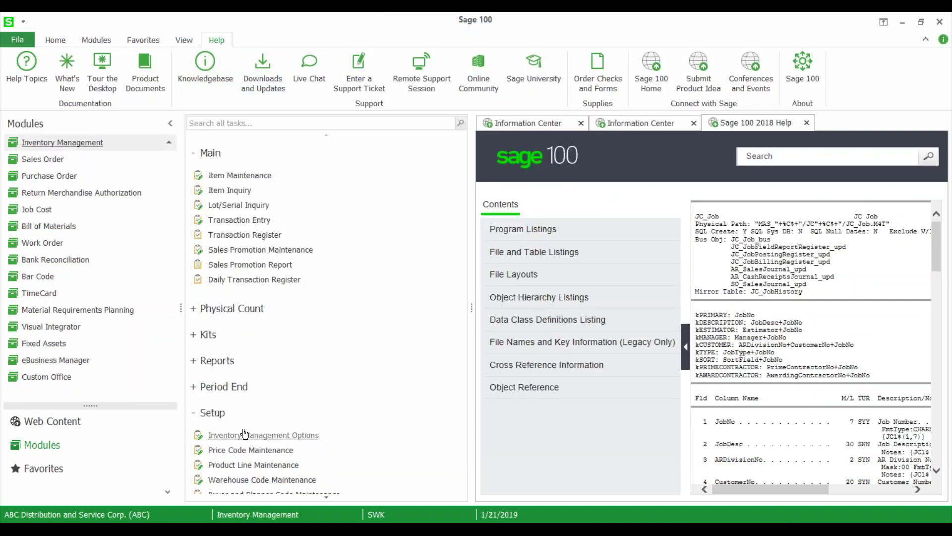
scroll(243, 431, "down", 4)
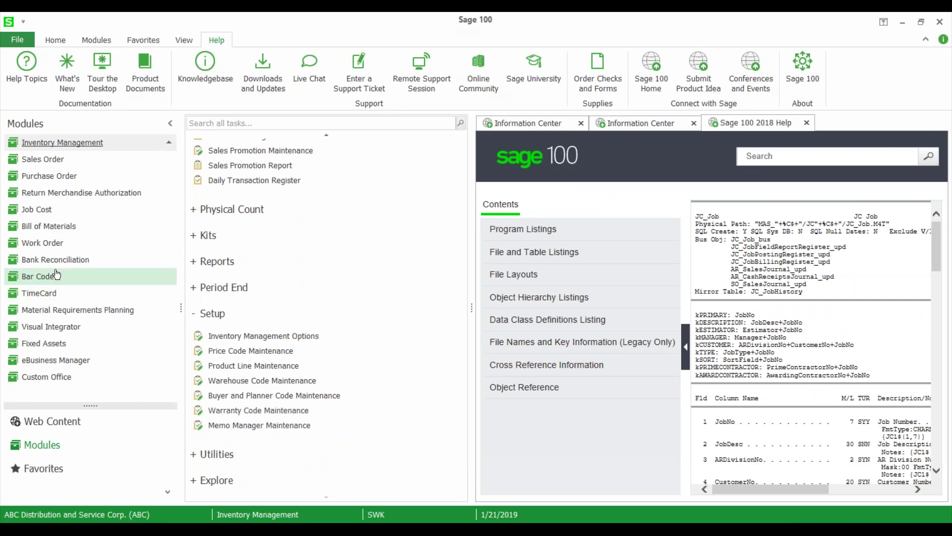
left_click(48, 179)
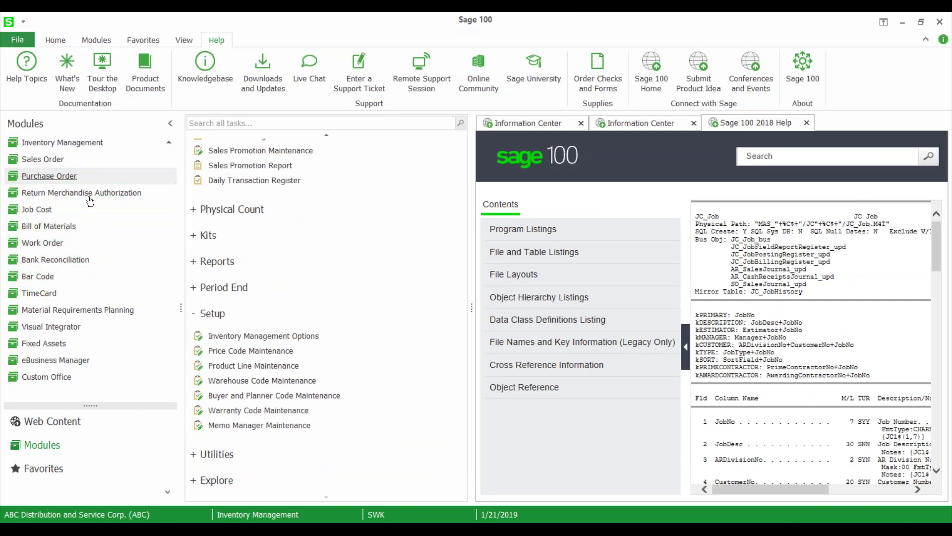
scroll(263, 422, "down", 4)
left_click(230, 381)
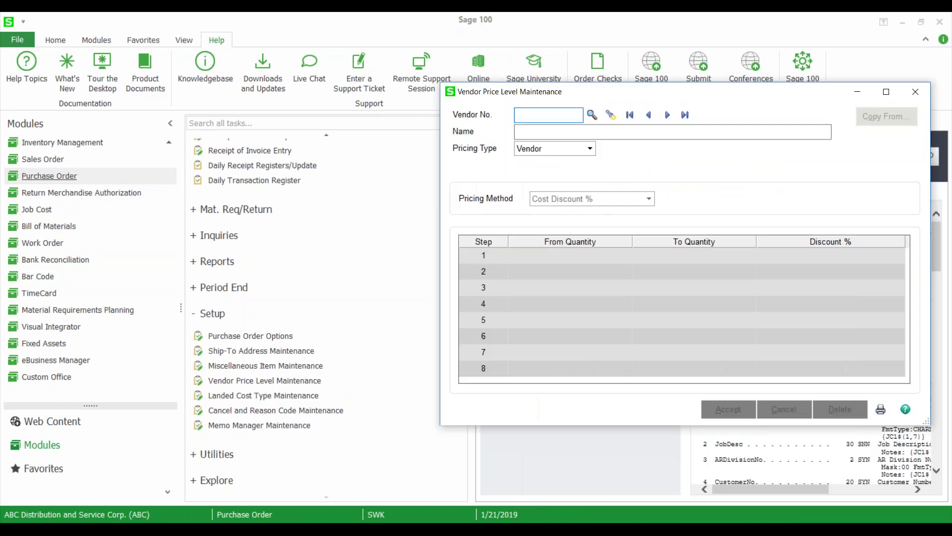
Bring Purchase Order Entry and Item Maintenance back into view, with Vendor Price Level Maintenance in front.
mouse_move(689, 528)
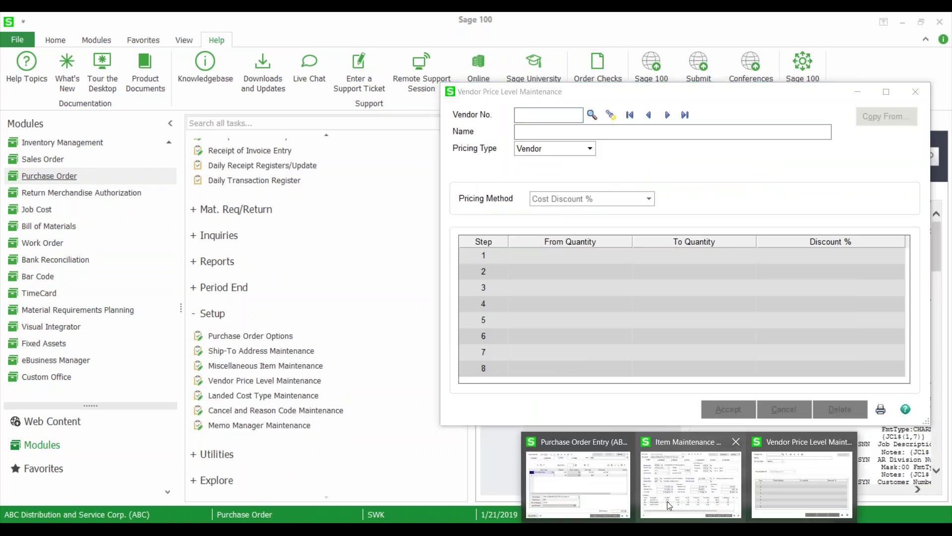
mouse_move(668, 501)
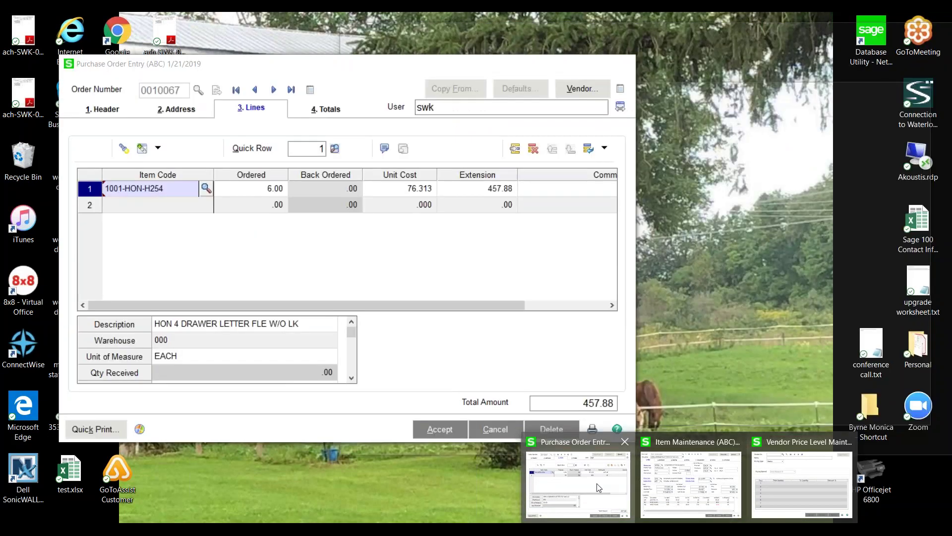
left_click(600, 480)
mouse_move(690, 529)
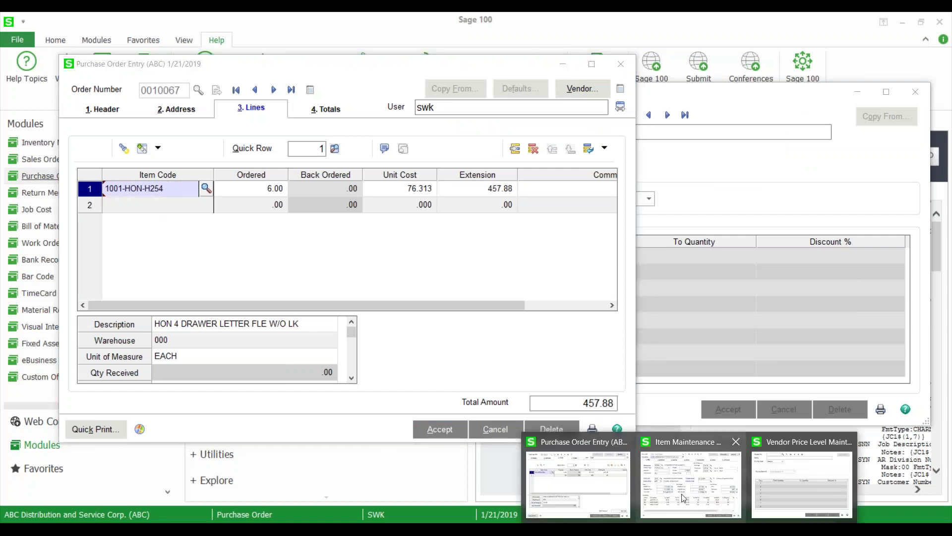
left_click(679, 490)
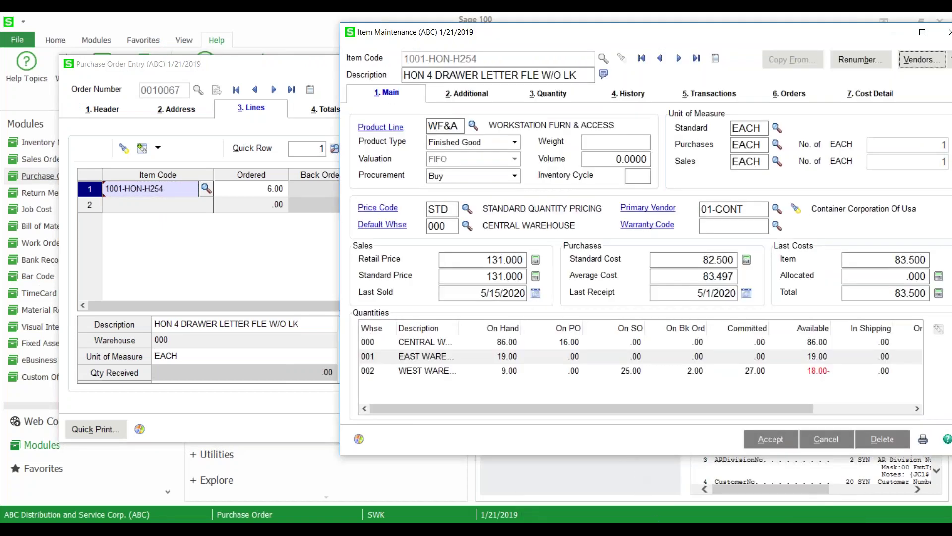
left_click(801, 484)
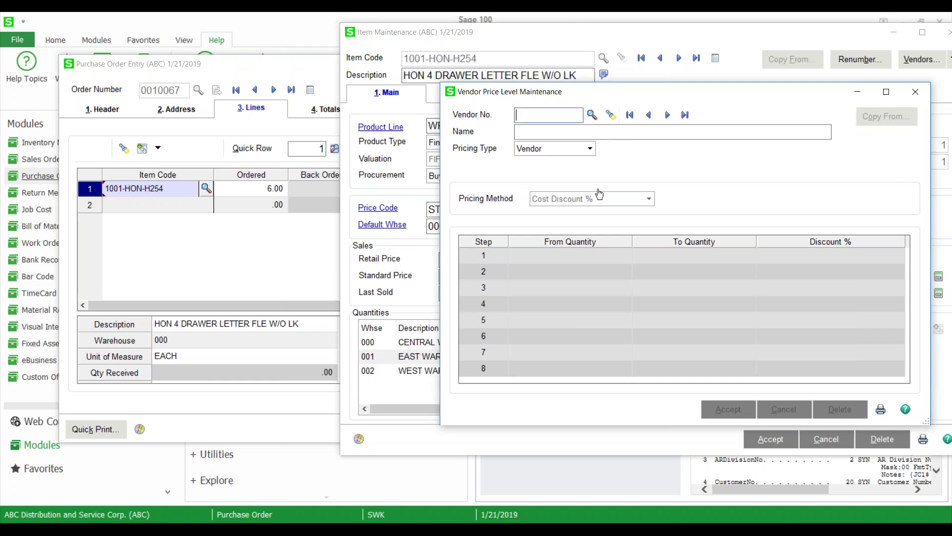
Look up the price level of Container Corporation Of Usa for product line WF&A and examine its first two quantity discounts.
key("alt+l")
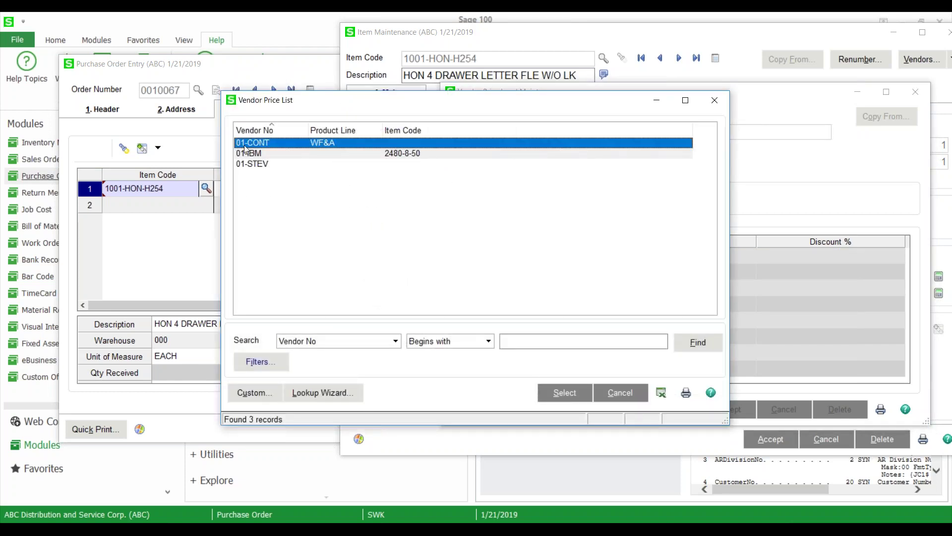
double_click(244, 143)
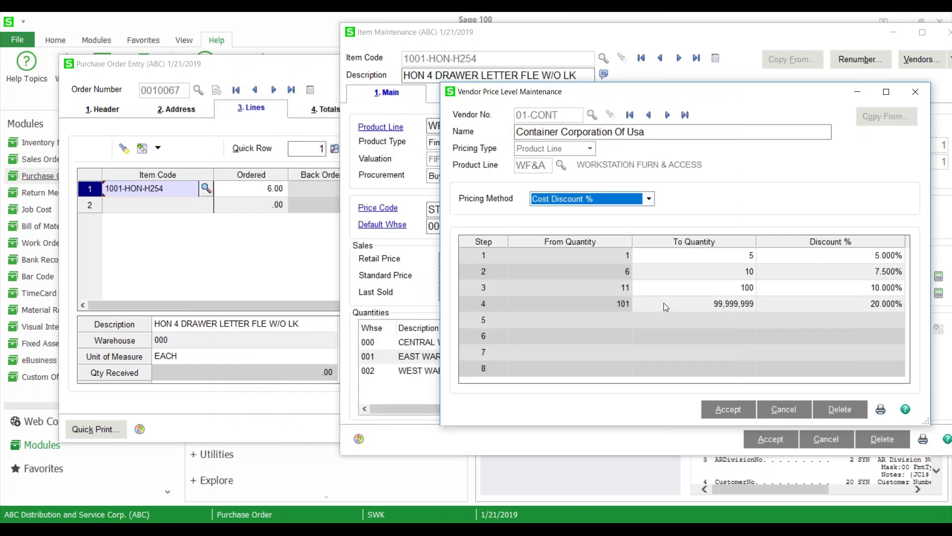
left_click(871, 260)
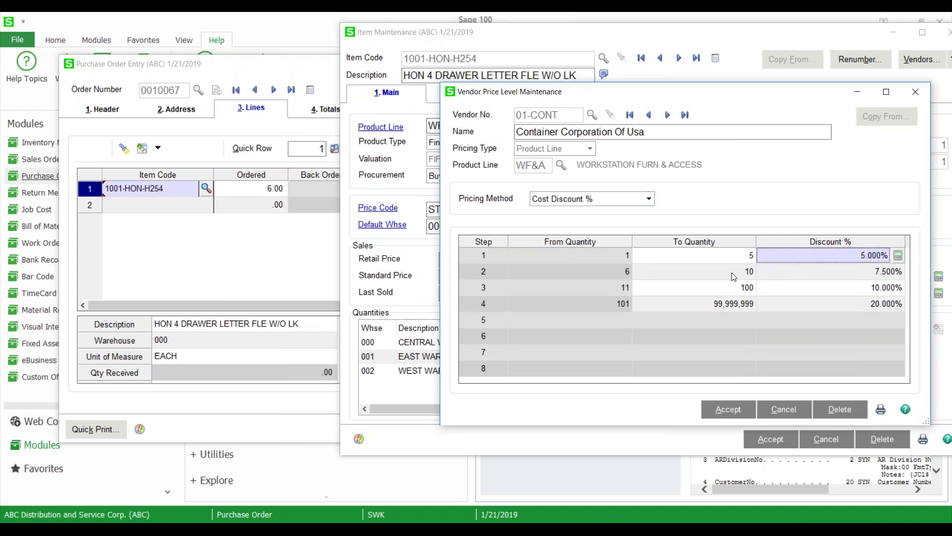
left_click(814, 277)
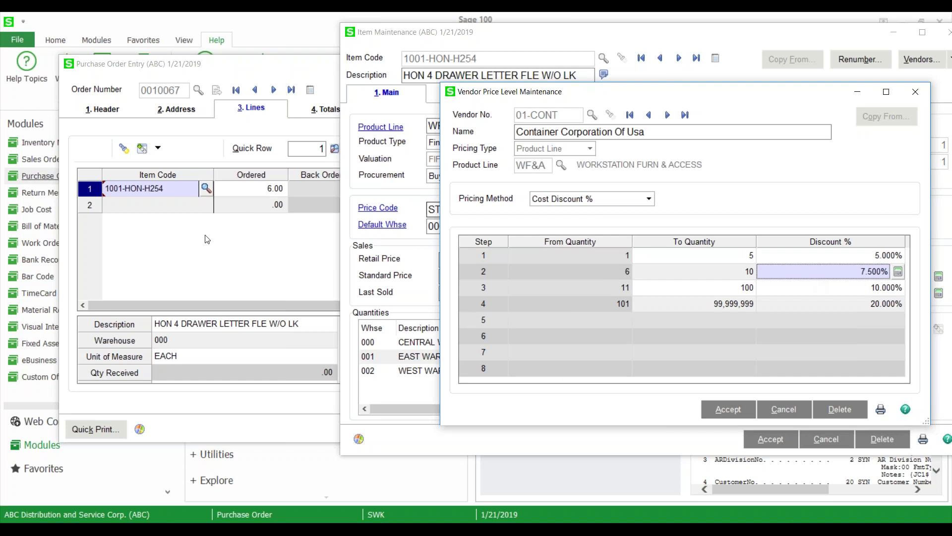
Check the product line in the secondary details of purchase order line 1.
left_click(276, 346)
scroll(277, 343, "down", 1)
scroll(277, 343, "down", 1)
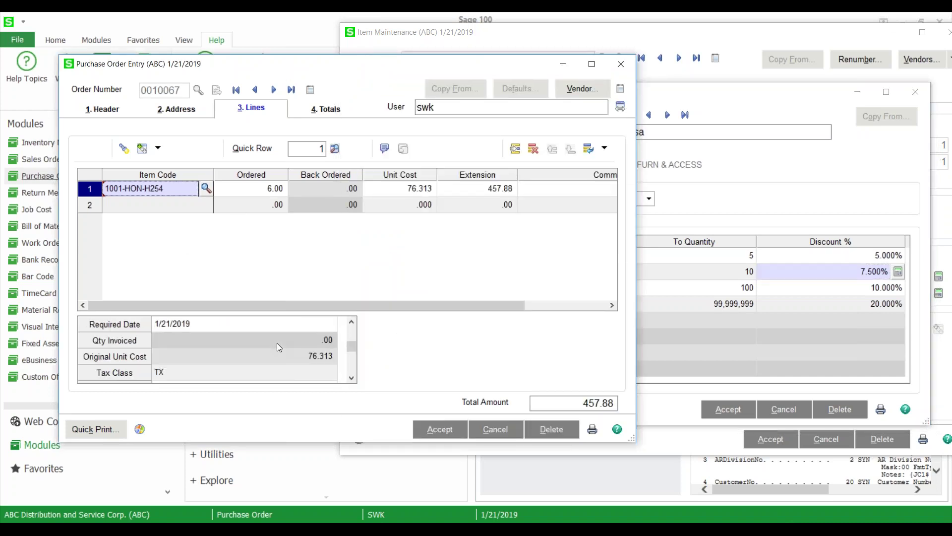
scroll(302, 343, "up", 2)
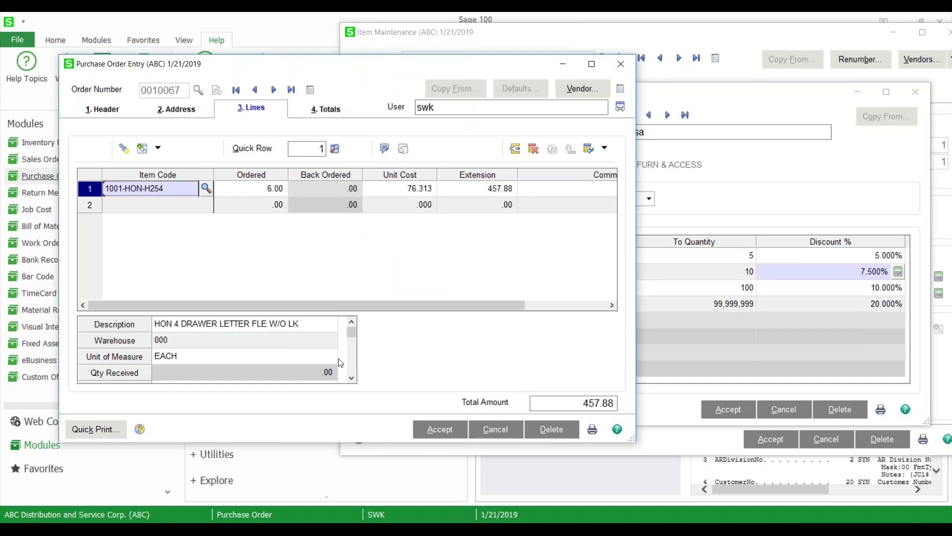
left_click(351, 377)
left_click(351, 378)
left_click(351, 378)
left_click(351, 378)
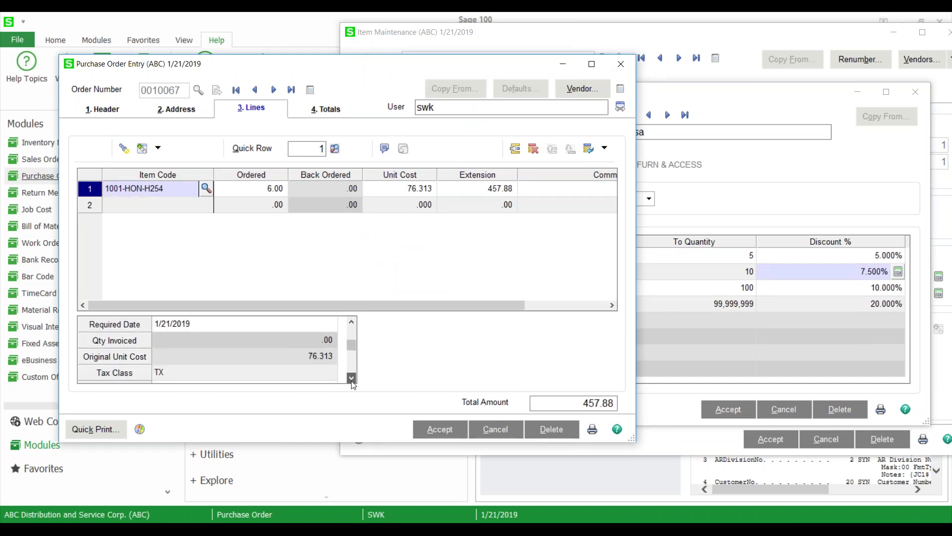
left_click(351, 378)
left_click(351, 378)
double_click(351, 378)
double_click(352, 378)
double_click(351, 378)
double_click(352, 378)
double_click(351, 378)
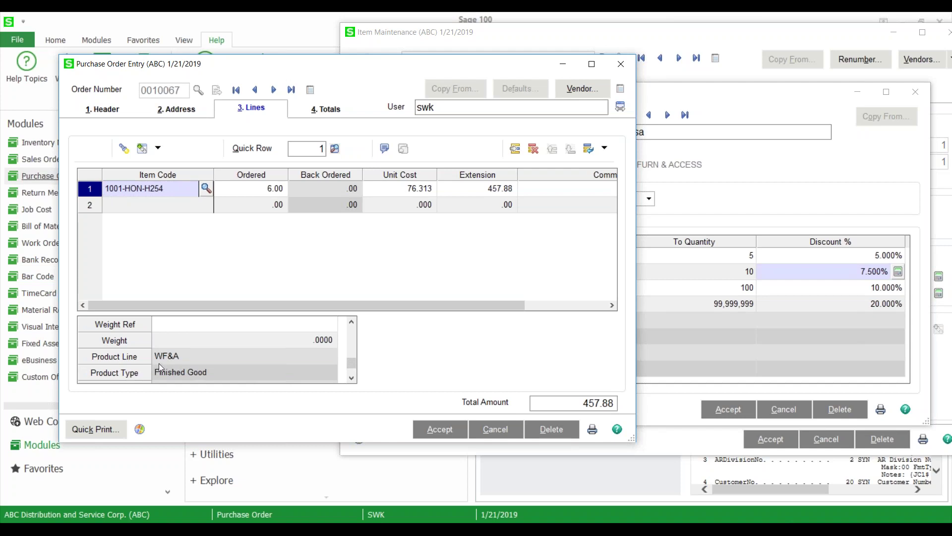
Return to Vendor Price Level Maintenance, close it, and bring Item Maintenance for 1001-HON-H254 to the front.
left_click(748, 103)
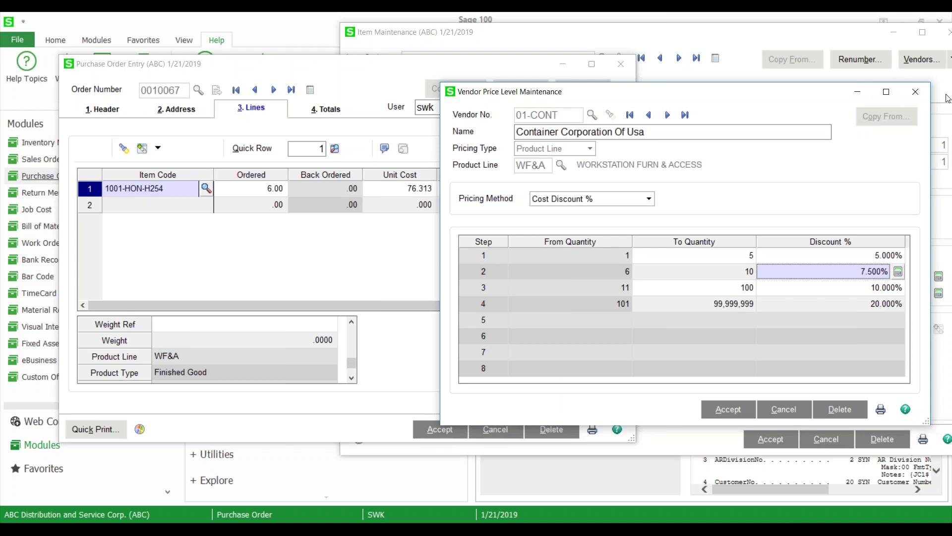
left_click(916, 92)
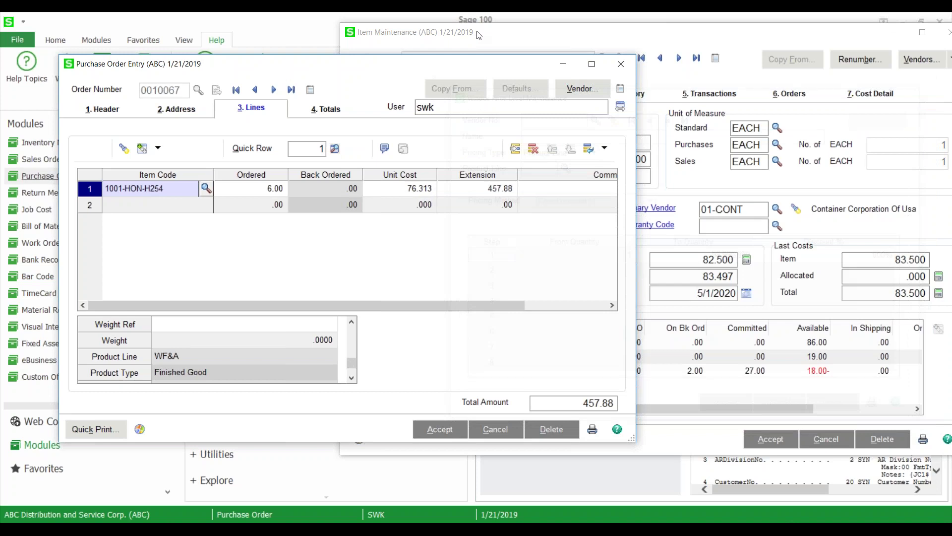
left_click(880, 40)
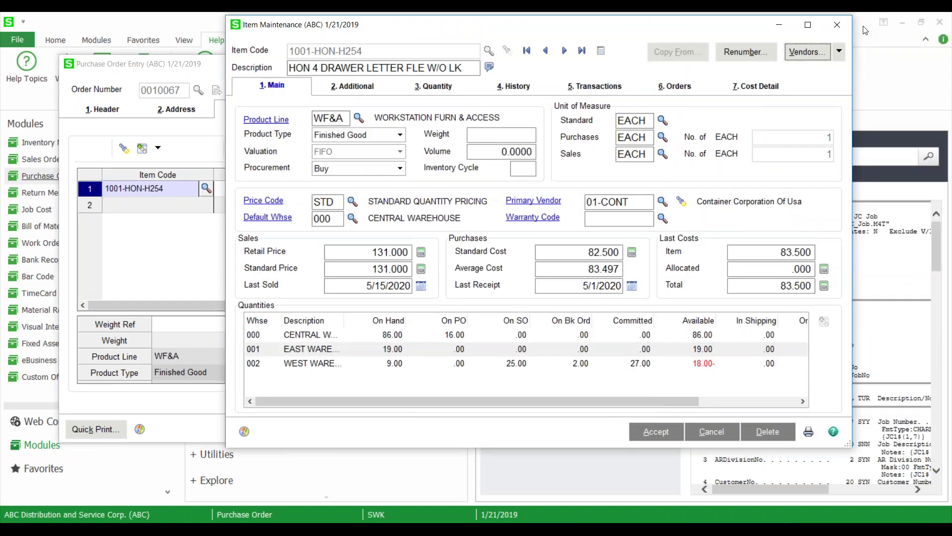
Close Item Maintenance, accept the current purchase order, and open the lines of the Ibm Corporation purchase order.
left_click(837, 25)
left_click(460, 427)
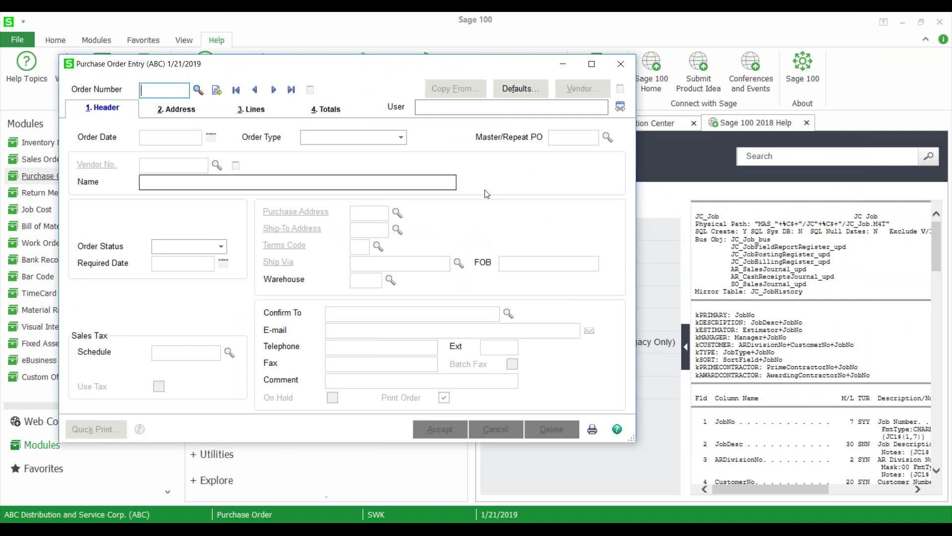
type("10069")
key("Tab")
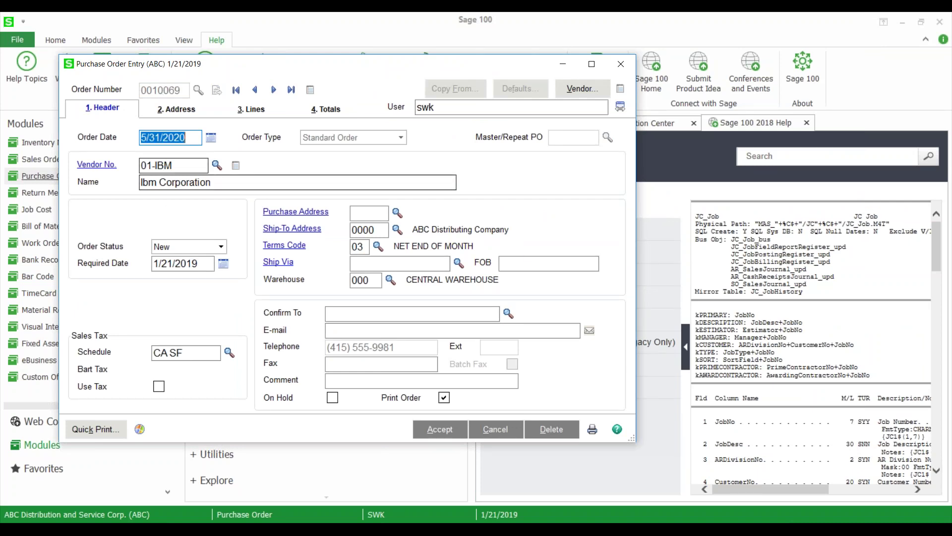
key("alt+3")
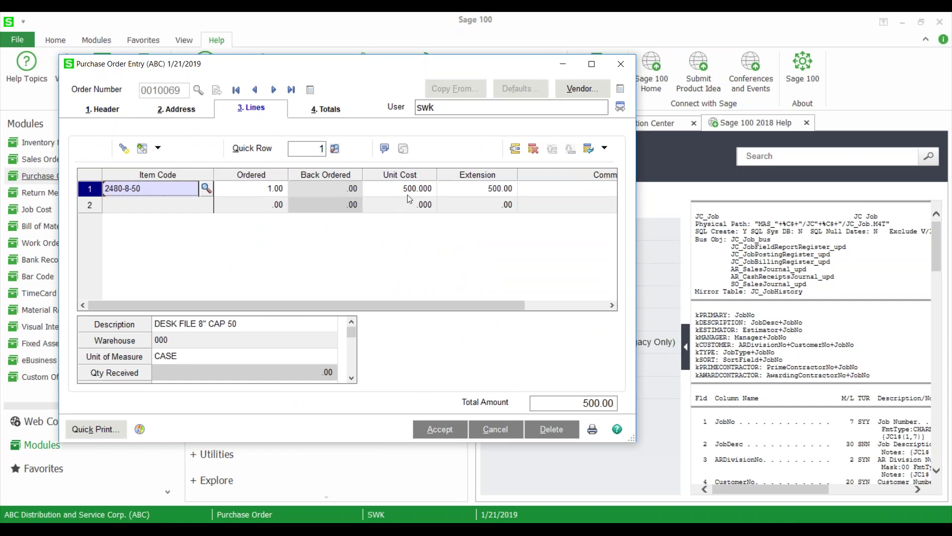
Open Item Maintenance for 2480-8-50 on line 1 and compare its standard unit of measure with the order line.
left_click(158, 148)
left_click(198, 213)
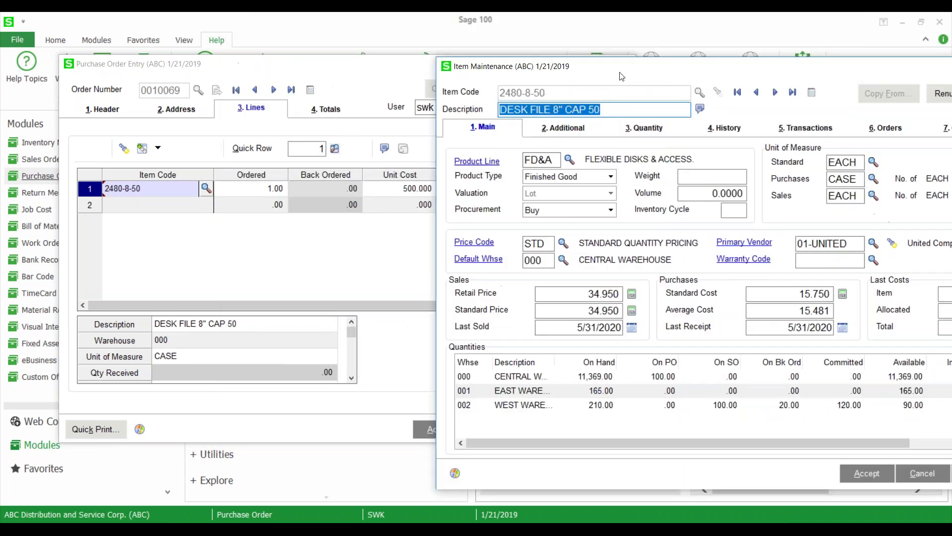
left_click_drag(621, 75, 486, 60)
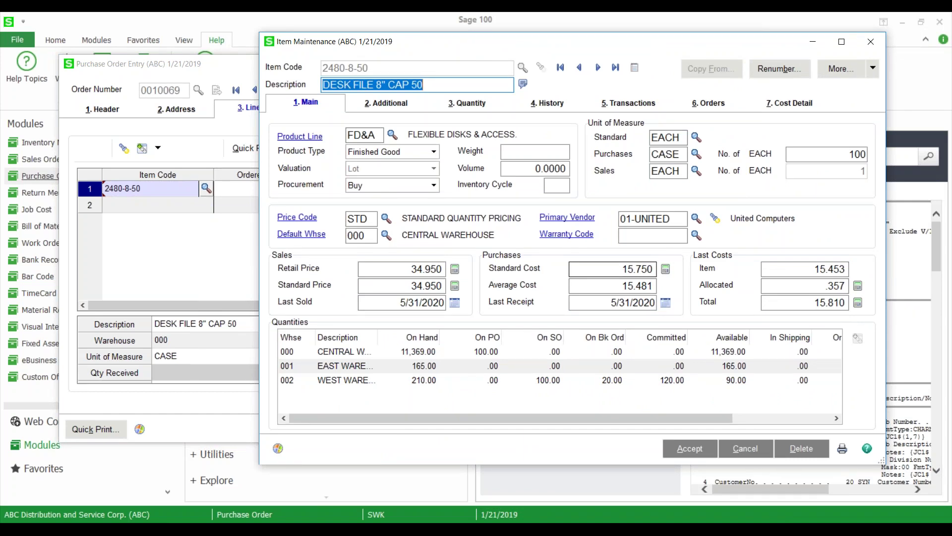
left_click_drag(461, 64, 468, 221)
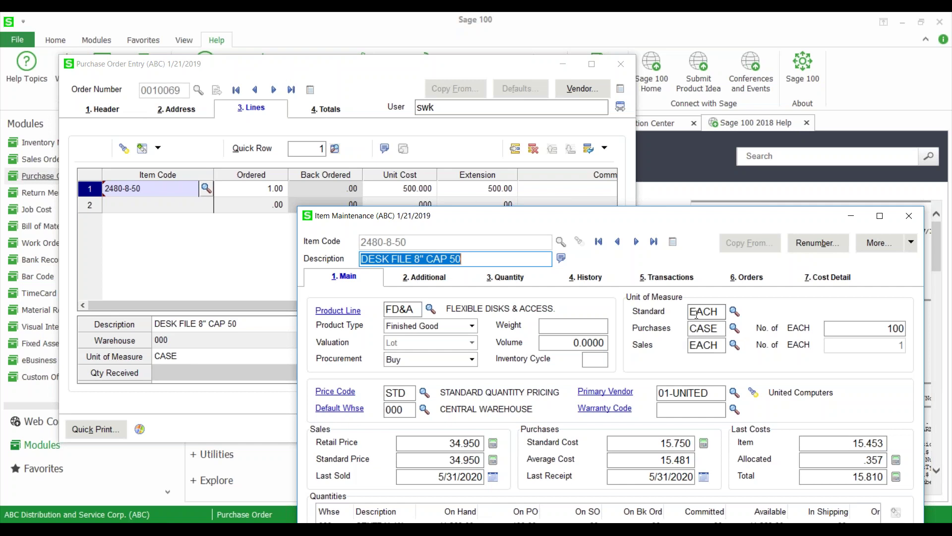
left_click(722, 312)
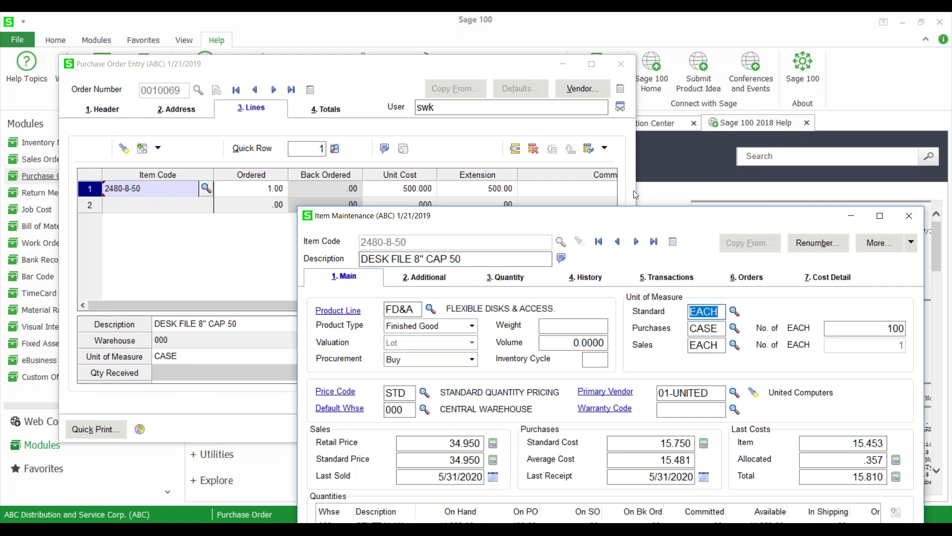
left_click_drag(640, 215, 625, 80)
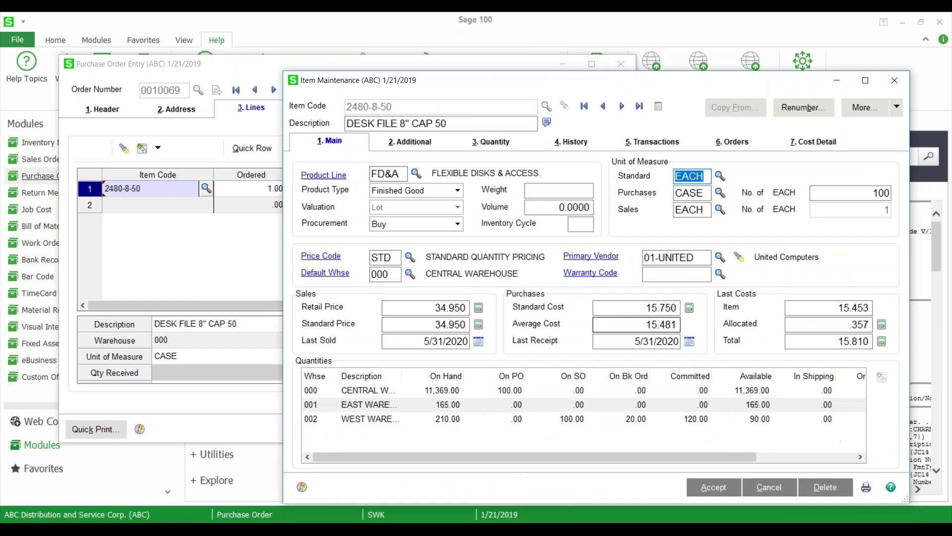
Check the standard and average costs of 2480-8-50, its purchase unit of measure, and the number of EACH per CASE.
left_click(637, 308)
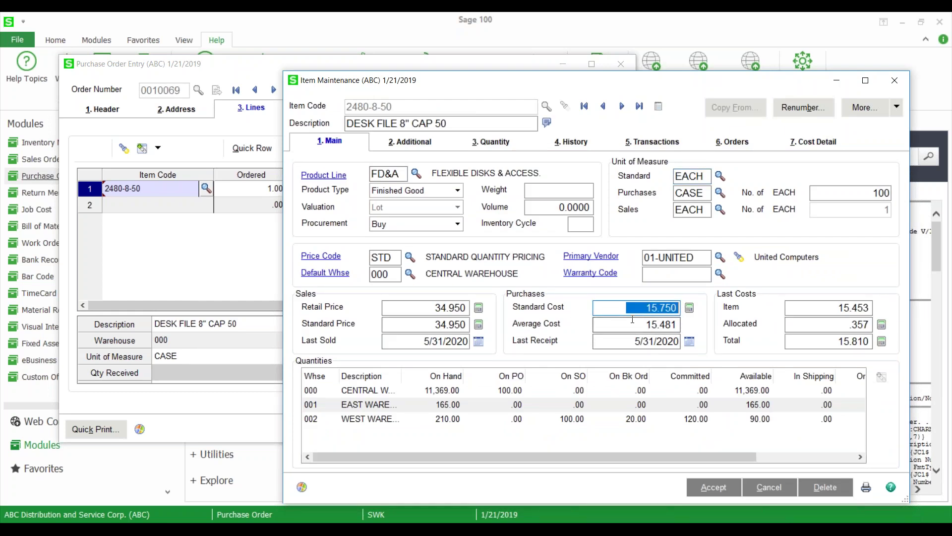
left_click(667, 325)
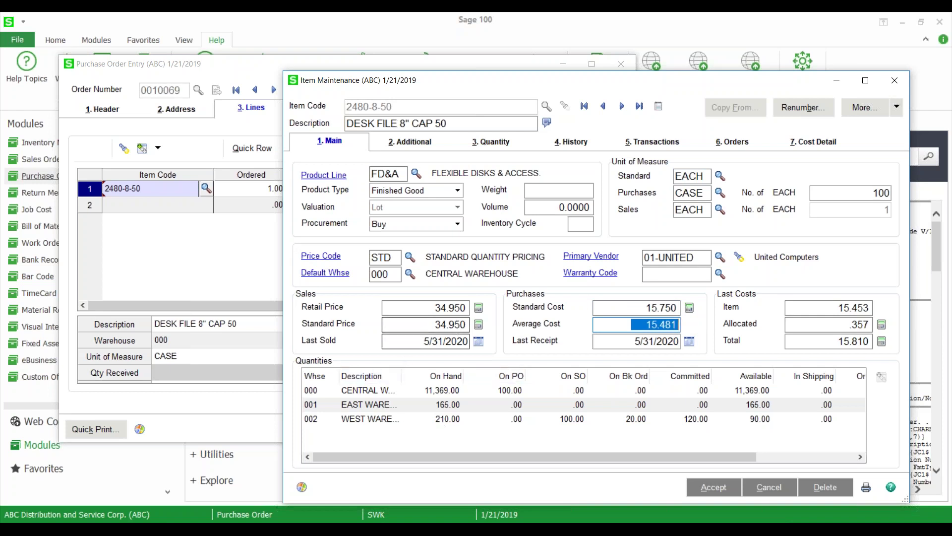
left_click(707, 192)
left_click_drag(708, 192, 668, 192)
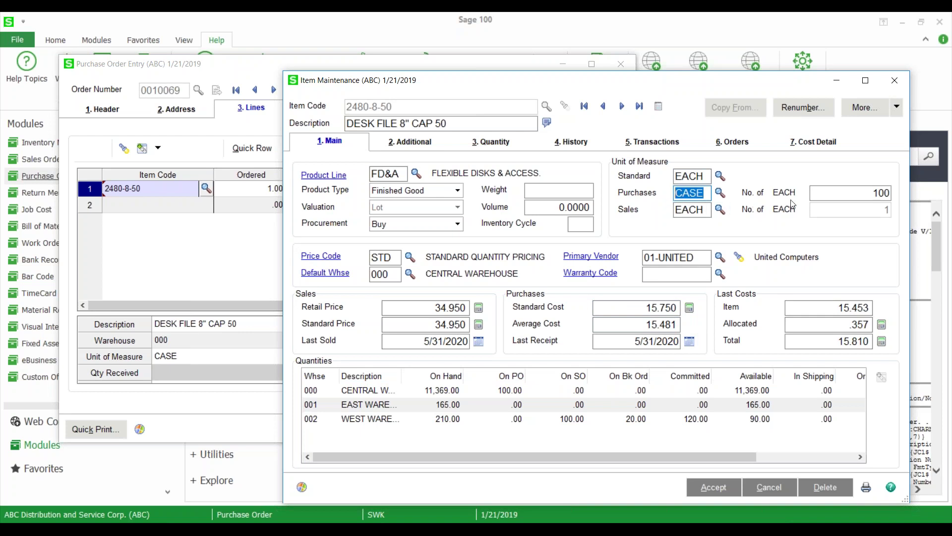
left_click_drag(856, 193, 898, 189)
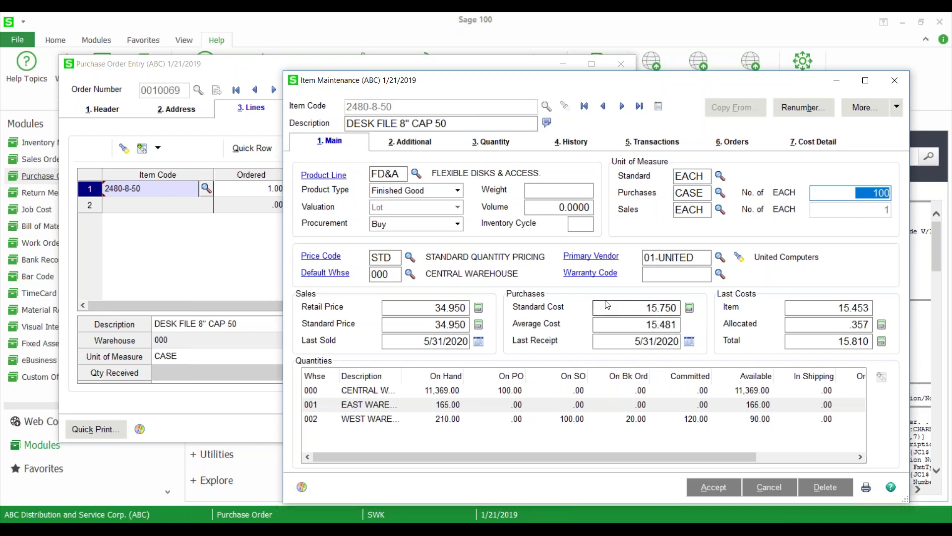
Bring Purchase Order Entry back into view and open Vendor Price Level Maintenance beside it.
left_click(176, 70)
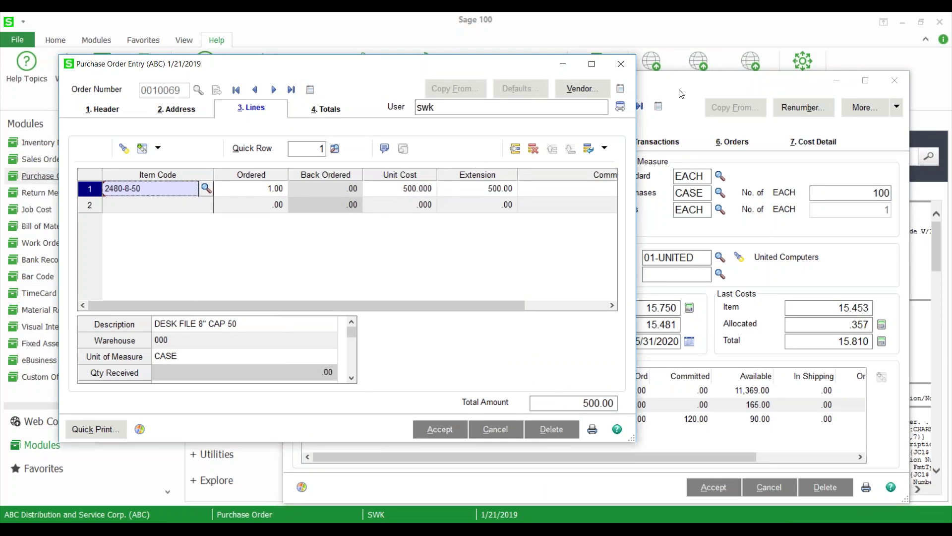
left_click_drag(680, 92, 673, 65)
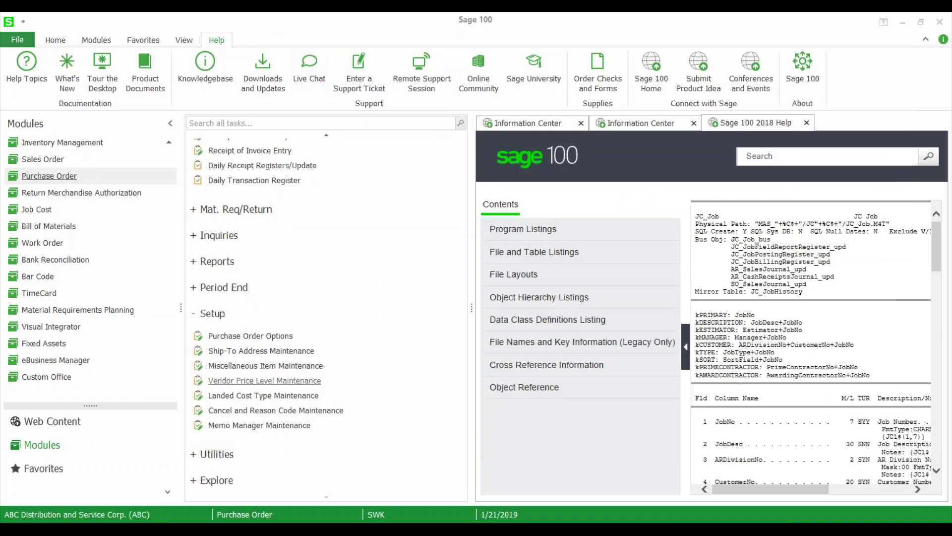
left_click(264, 380)
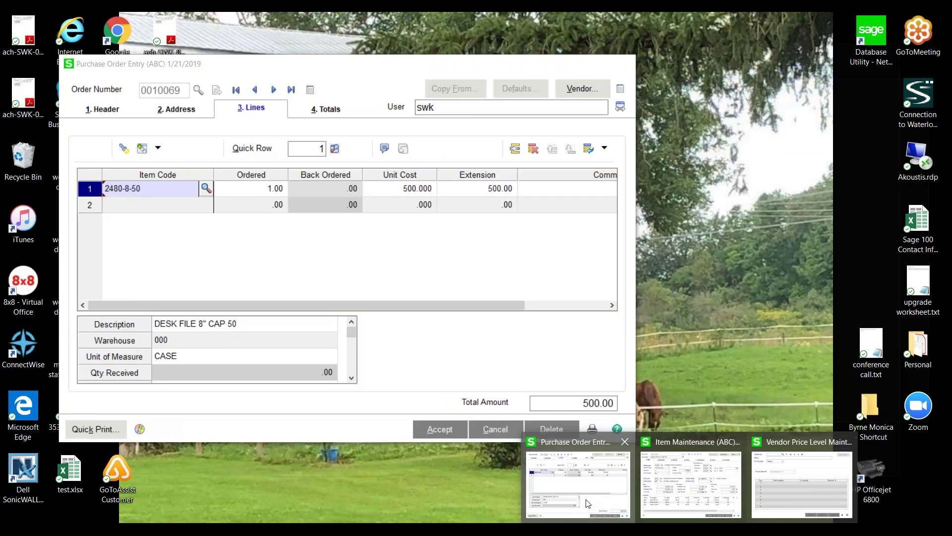
left_click(588, 504)
mouse_move(762, 498)
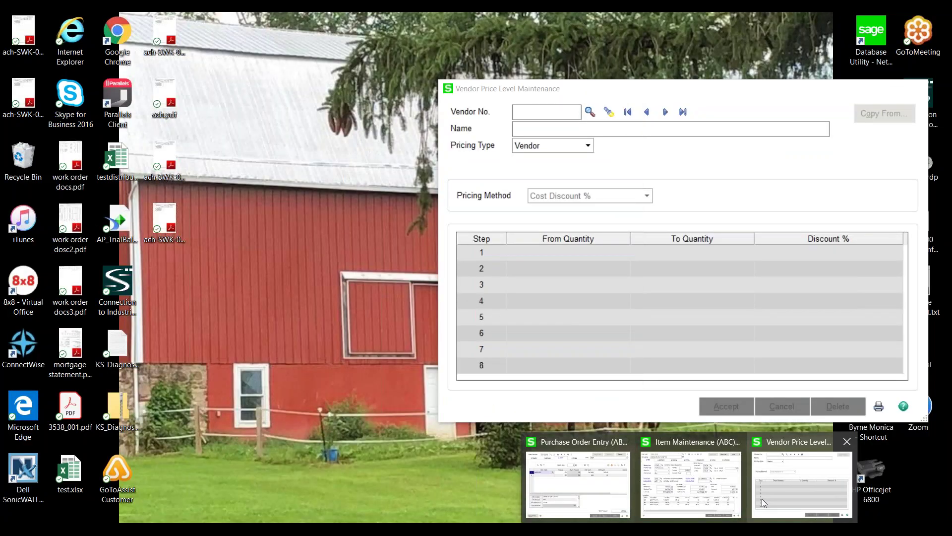
left_click(762, 498)
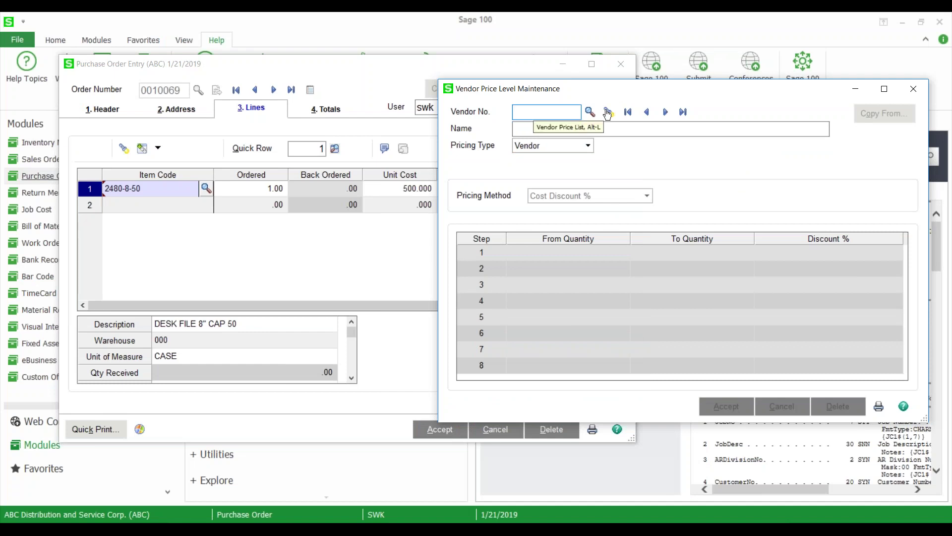
Look up the Ibm Corporation price level for item 2480-8-50 in the vendor price list, and close Vendor Price Level Maintenance.
left_click(608, 113)
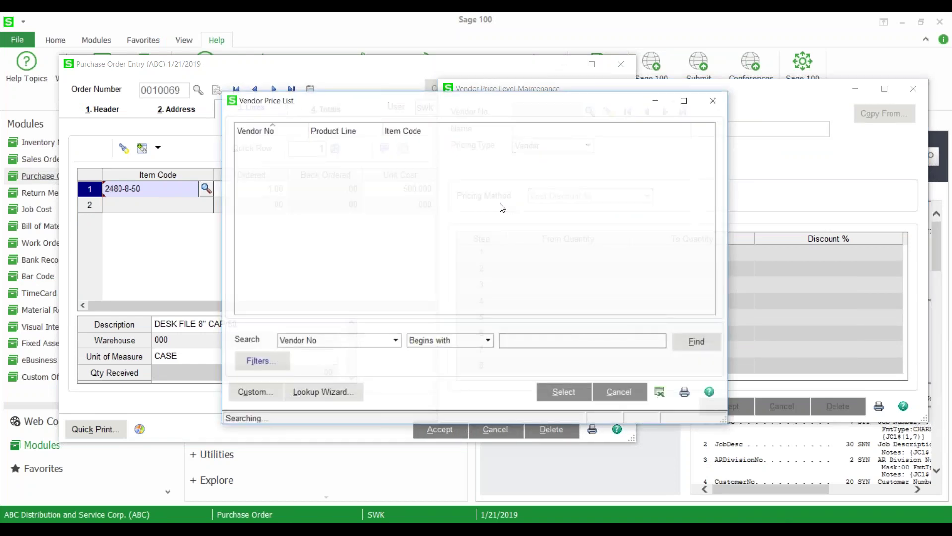
key("Return")
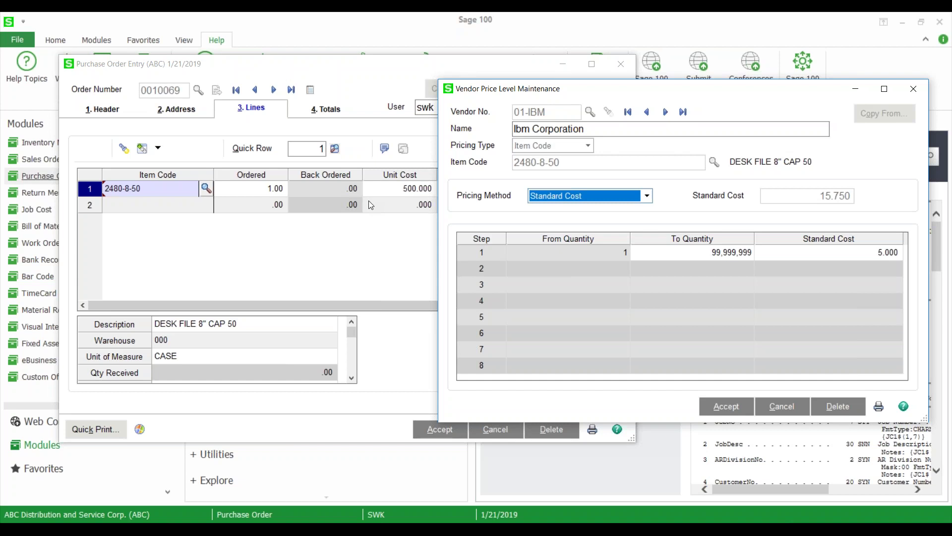
left_click(918, 88)
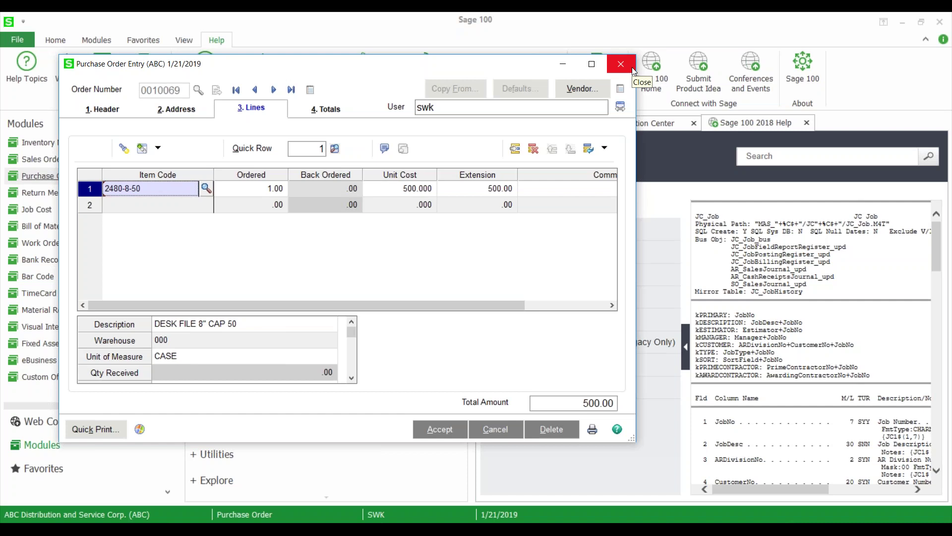
Accept the current order and step through the unit costs on lines 1 to 3 of the Stevens Supply purchase order.
left_click(440, 430)
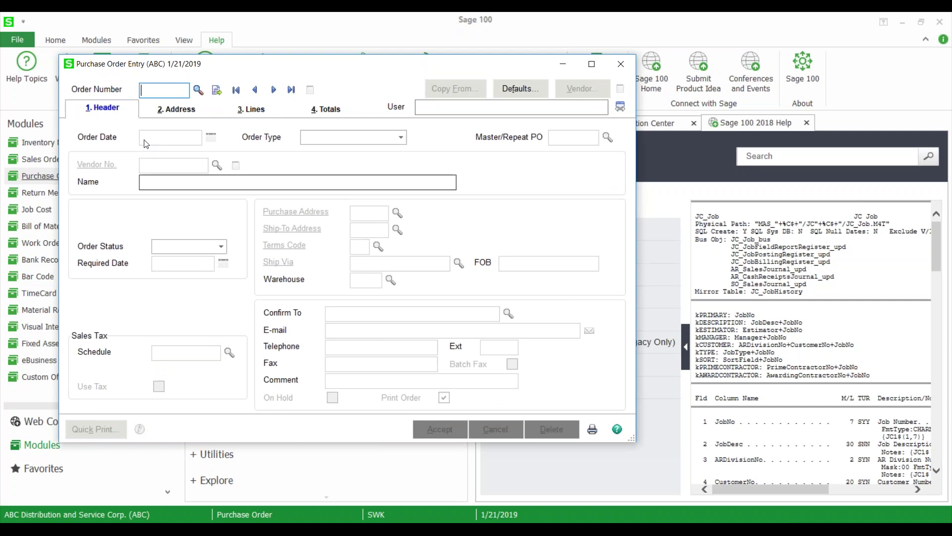
type("10068")
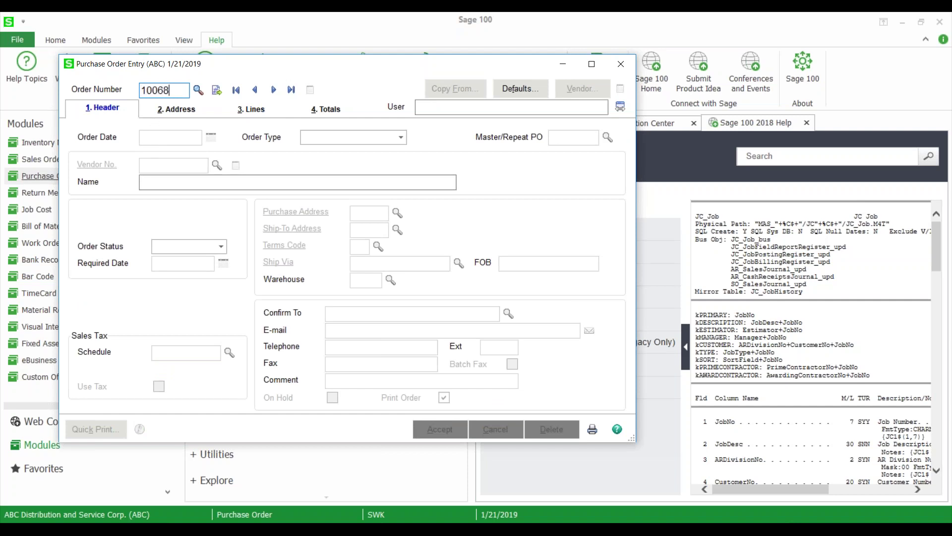
key("Tab")
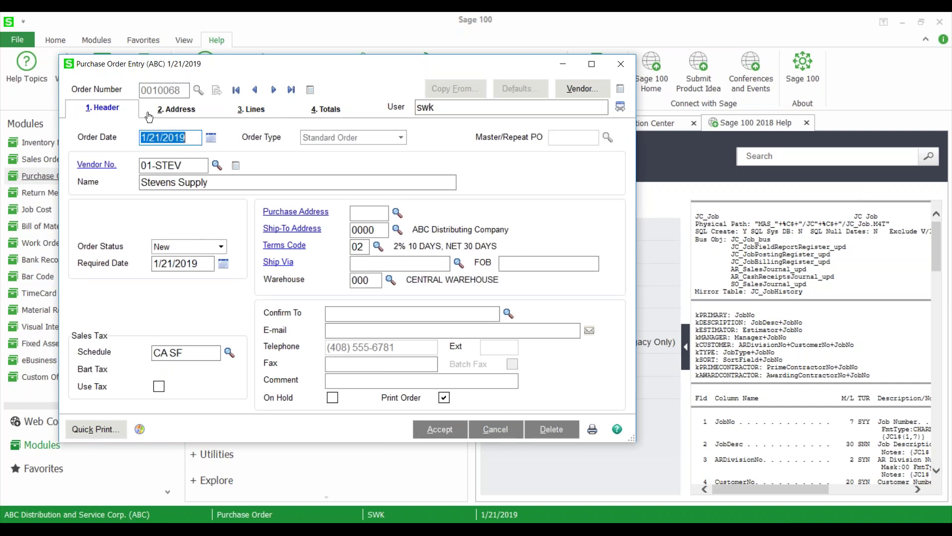
left_click(260, 114)
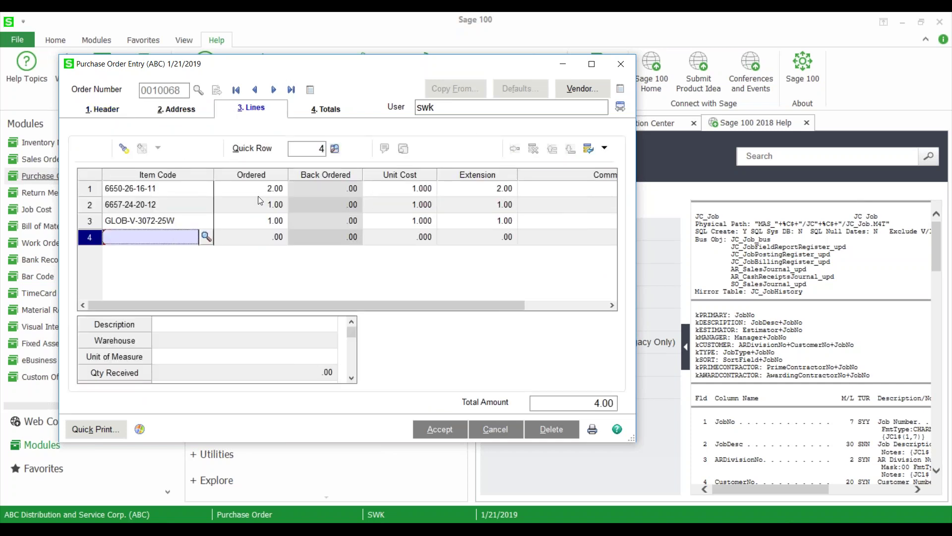
left_click(415, 193)
key("Down")
key("Down")
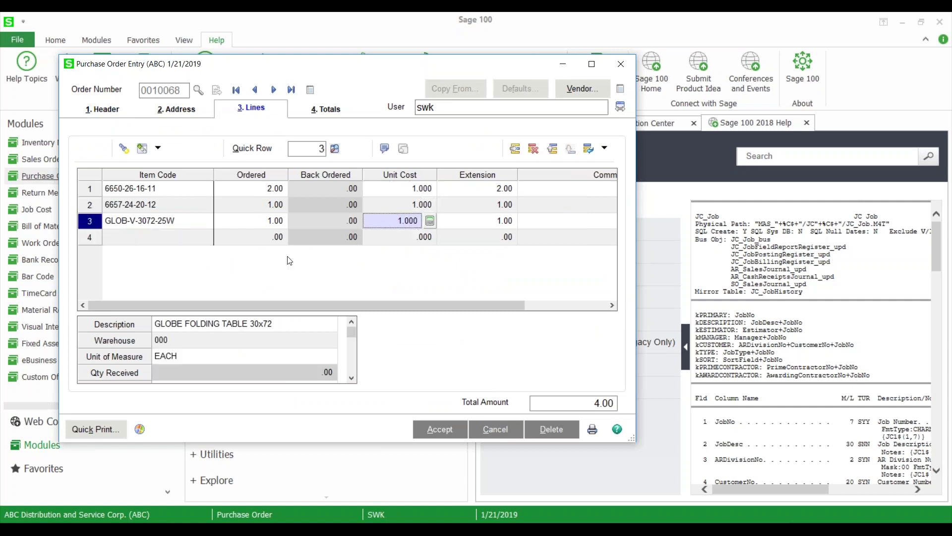
left_click(148, 189)
left_click(158, 148)
left_click(425, 232)
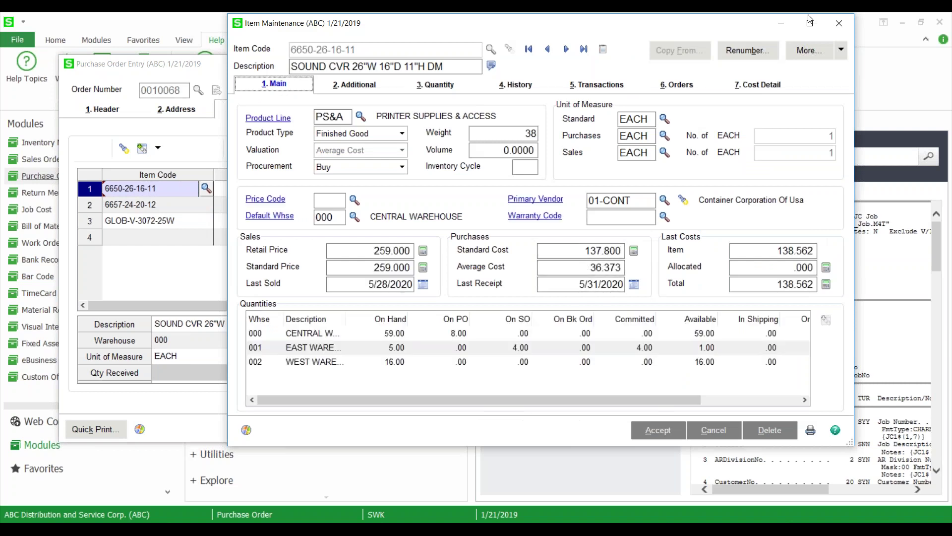
left_click(834, 26)
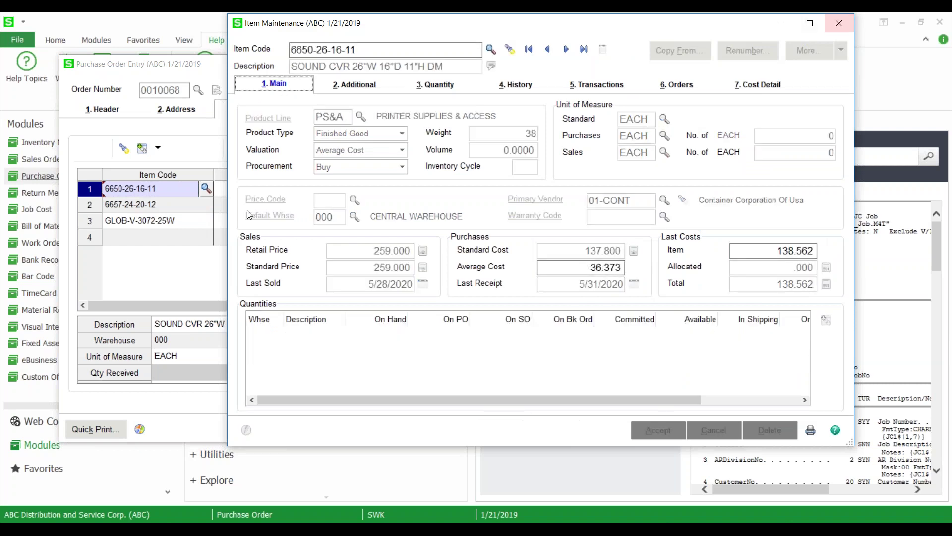
left_click(204, 204)
left_click(206, 204)
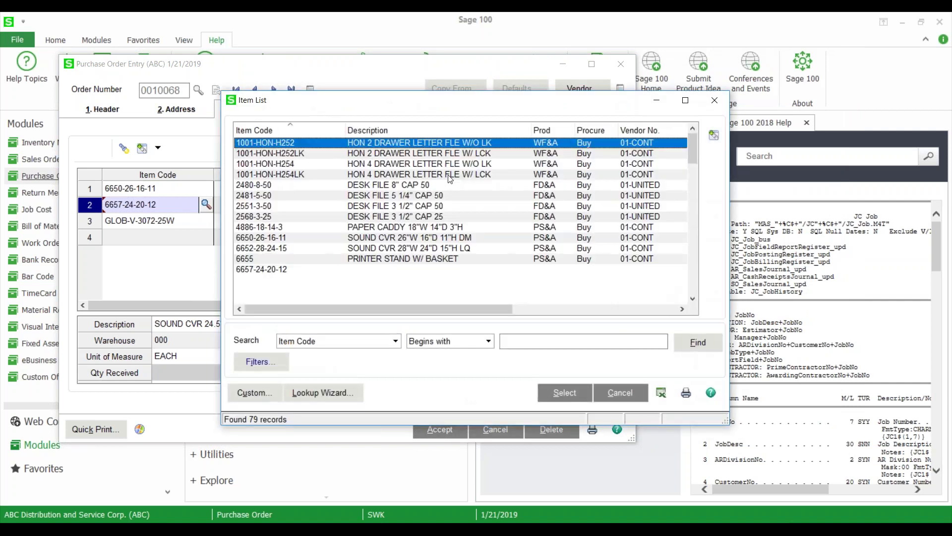
key("Escape")
left_click(158, 147)
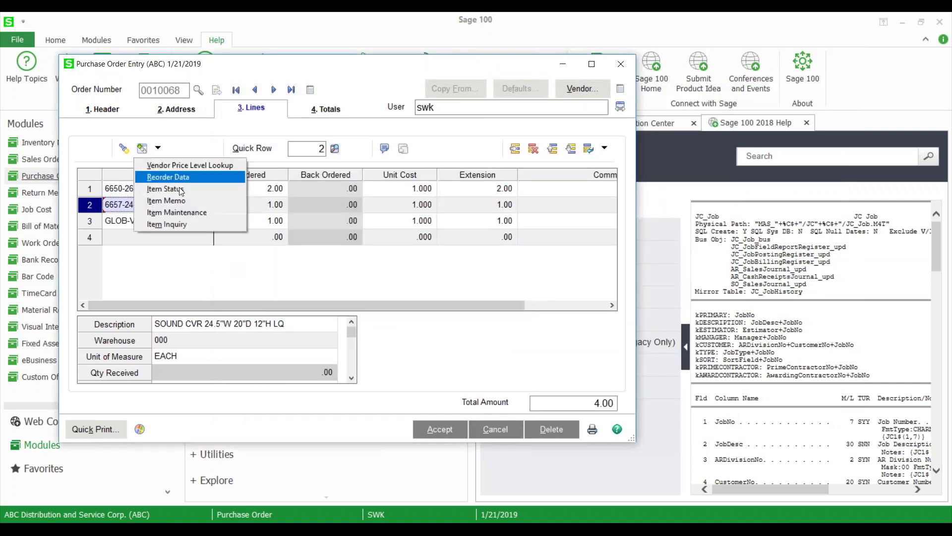
left_click(180, 212)
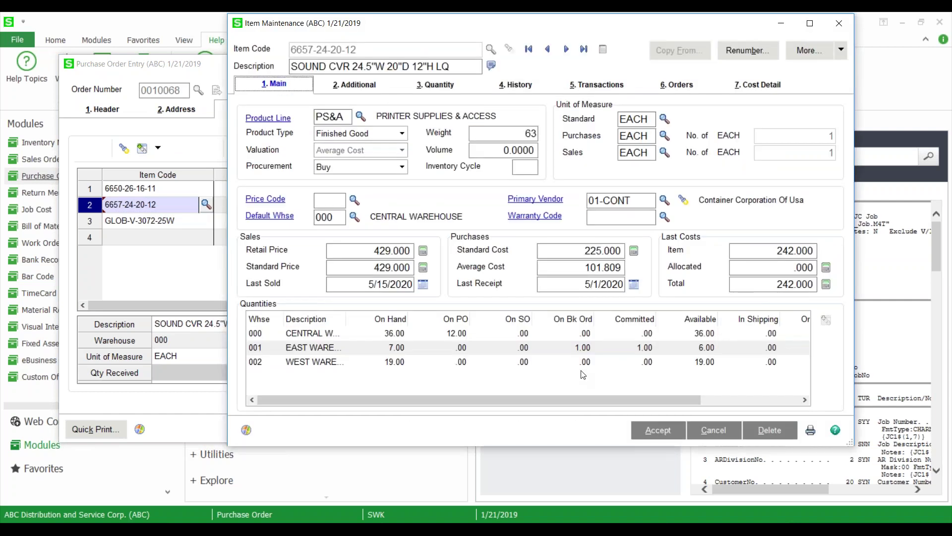
left_click(838, 23)
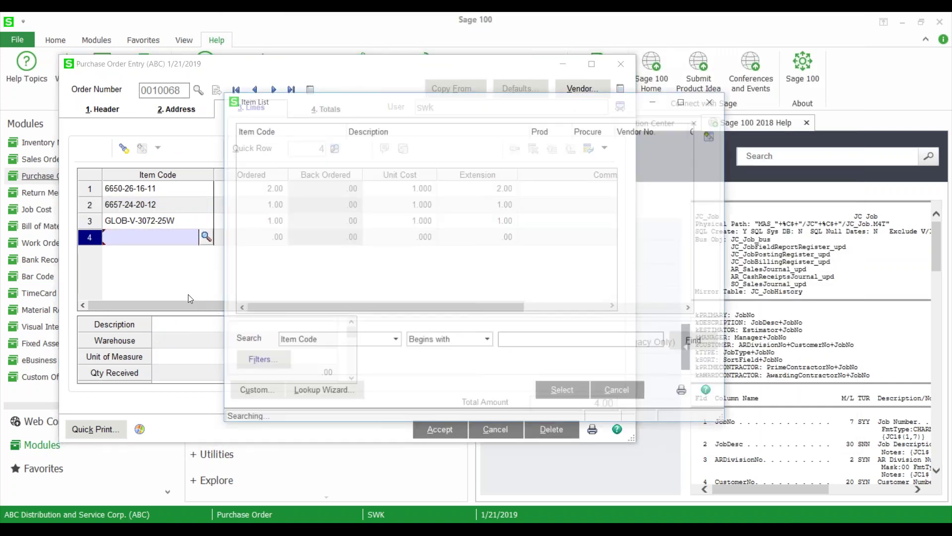
Add item 8953 from the item list on line 4 with an ordered quantity of 1, keeping the default unit cost.
double_click(243, 281)
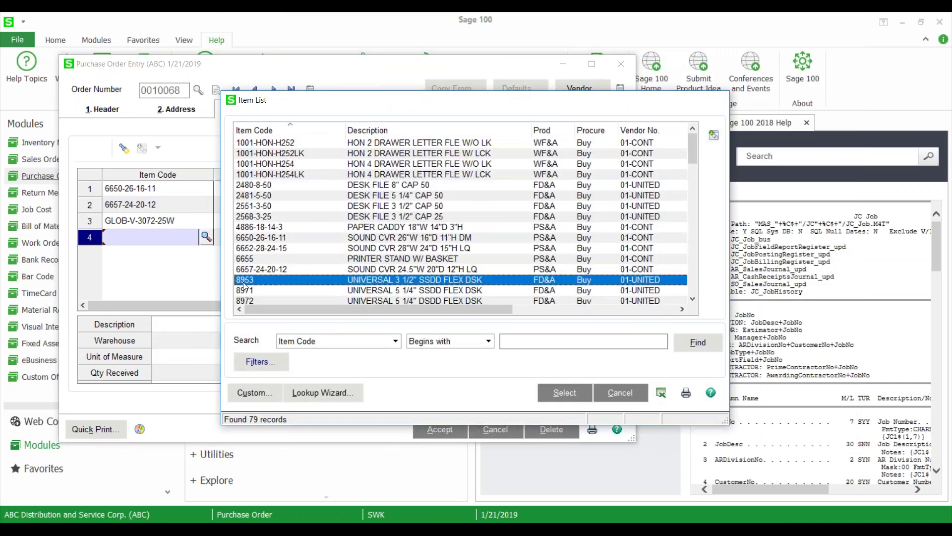
type("1")
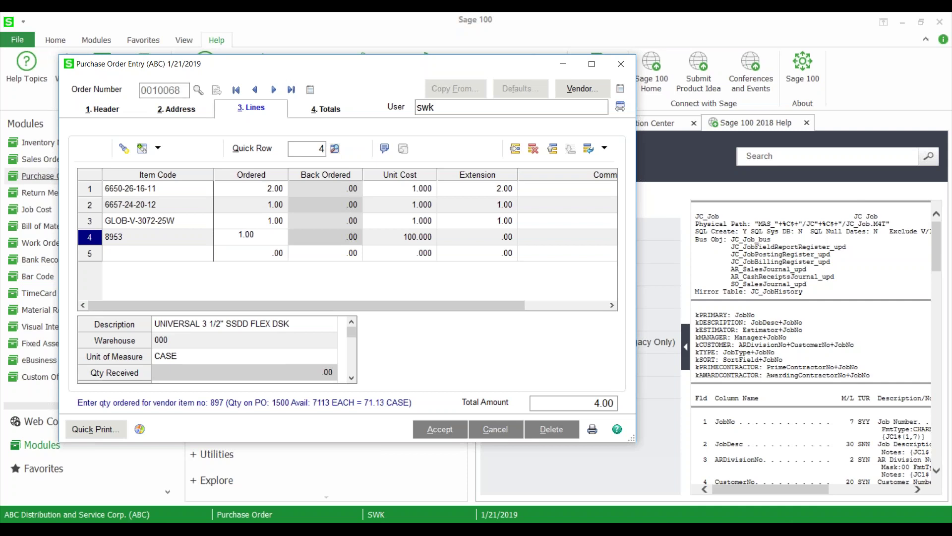
key("Return")
key("Return")
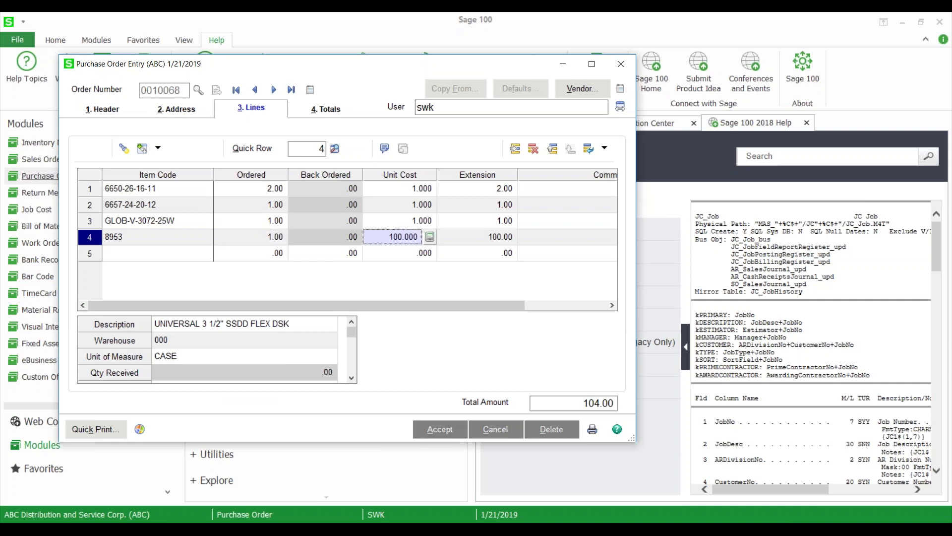
key("Return")
left_click(157, 258)
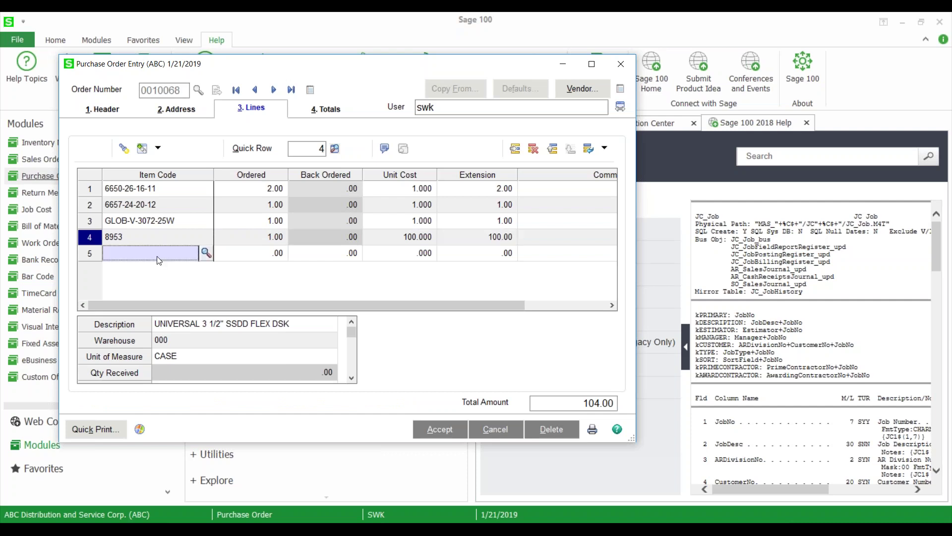
Add item 1001-HON-H254 from the item list on line 5 with an ordered quantity of 1, keeping the default unit cost.
left_click(206, 253)
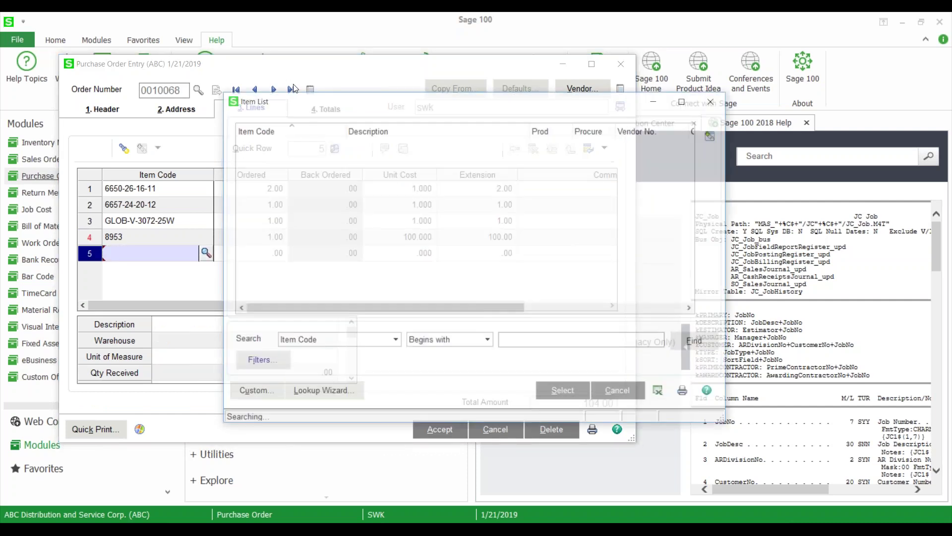
double_click(439, 164)
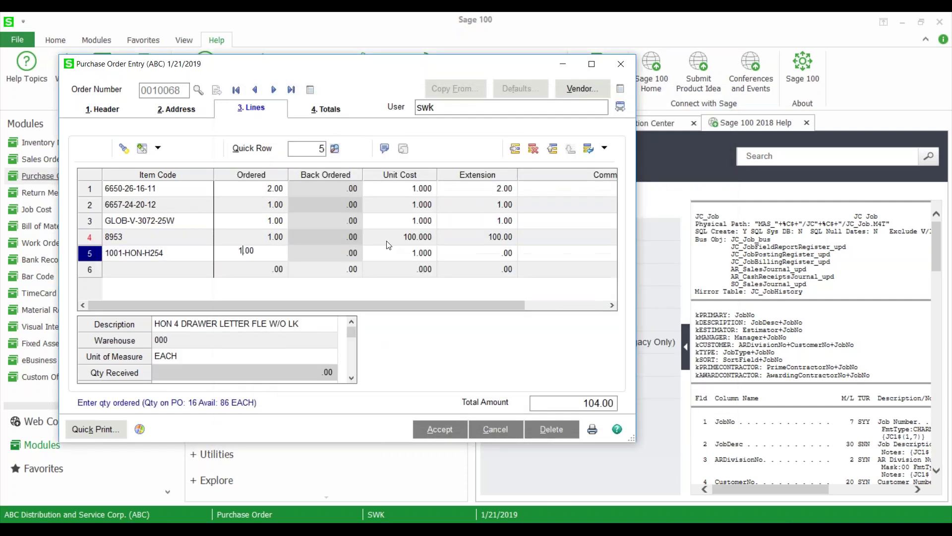
key("Tab")
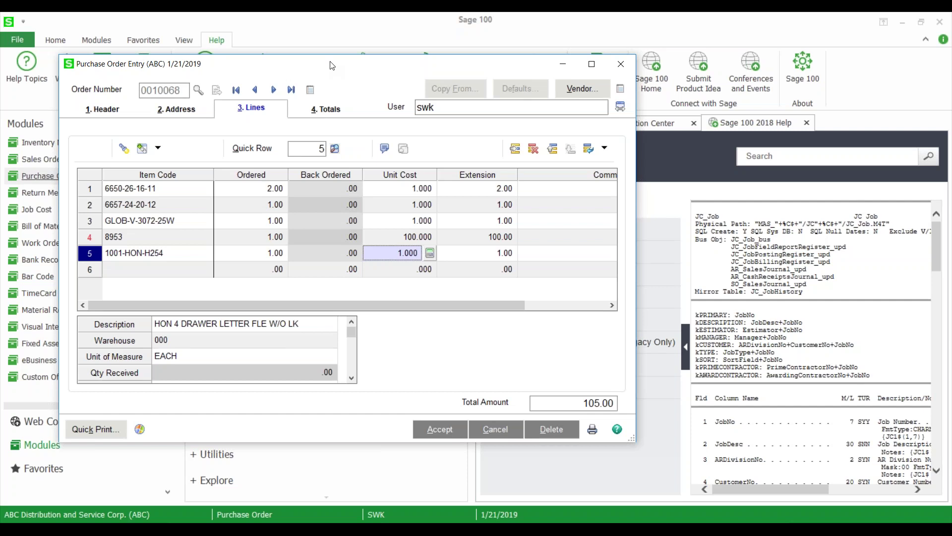
Leave the purchase order and examine the Stevens Supply (01-STEV) price level in Vendor Price Level Maintenance.
key("Escape")
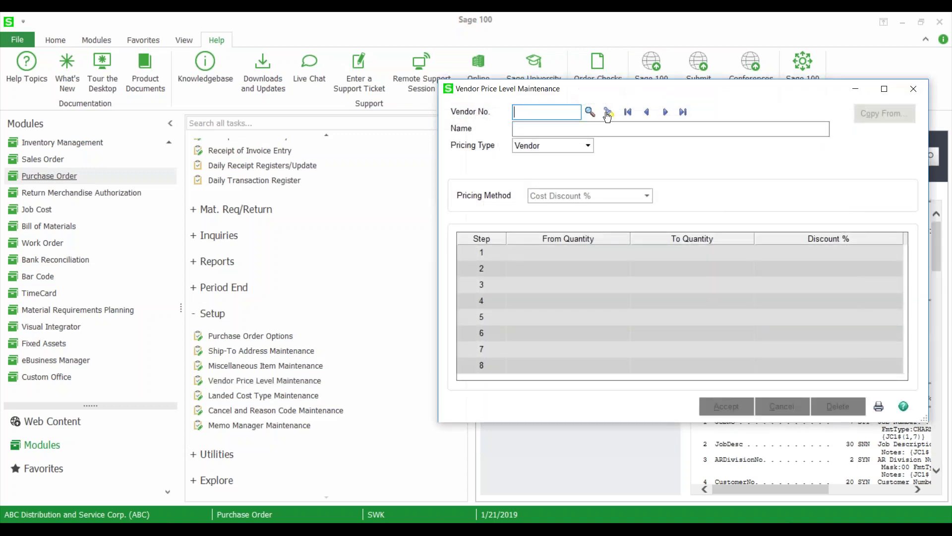
left_click(607, 114)
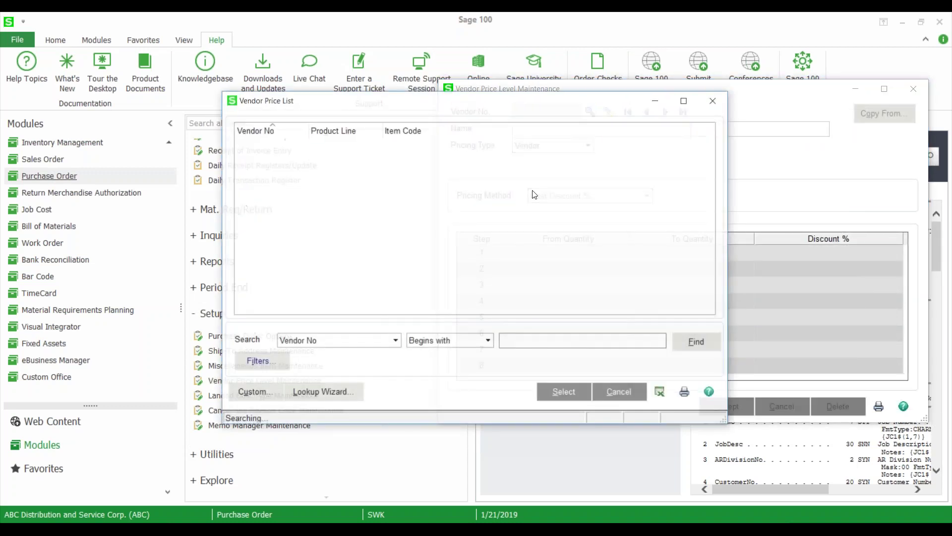
left_click(246, 165)
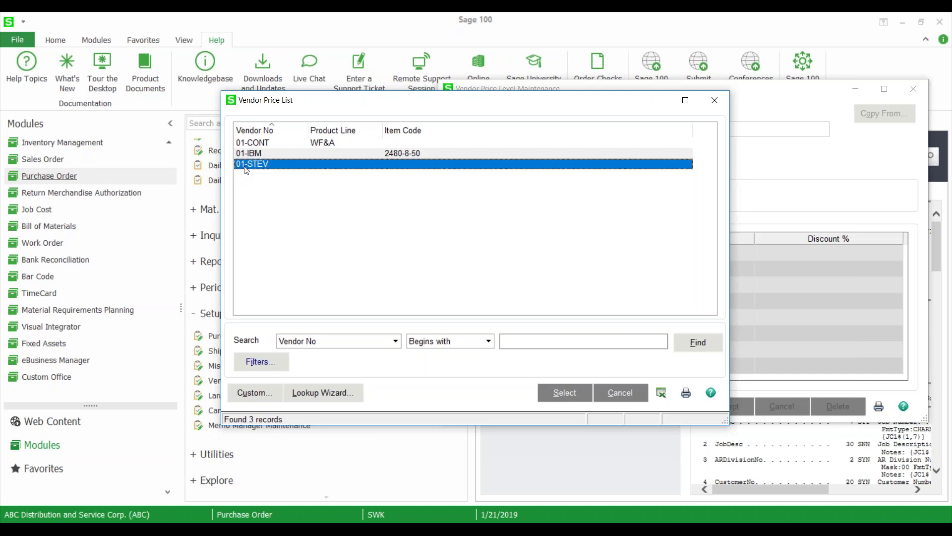
double_click(246, 165)
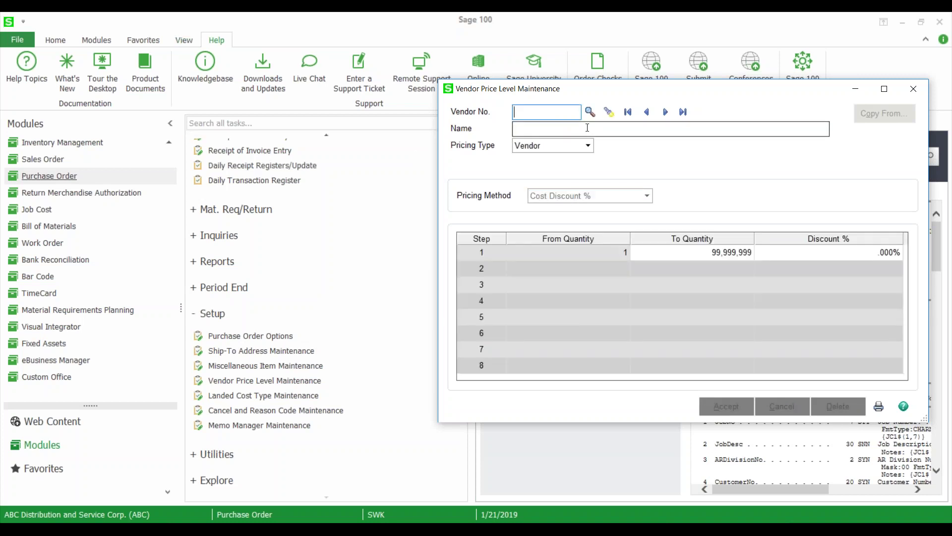
Save a vendor-type price level for 01-SWAM using Cost Discount % with the default discount, accepting that standard cost always applies.
left_click(590, 112)
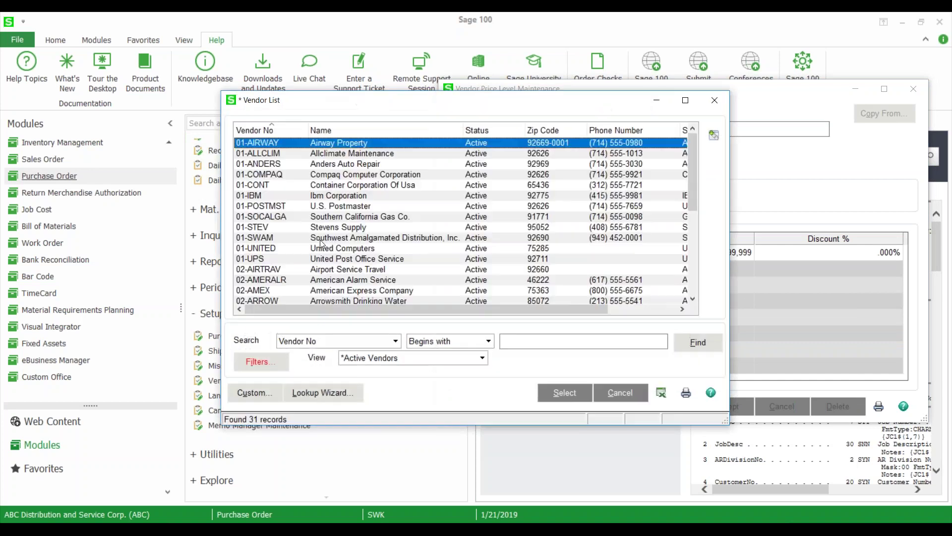
double_click(319, 237)
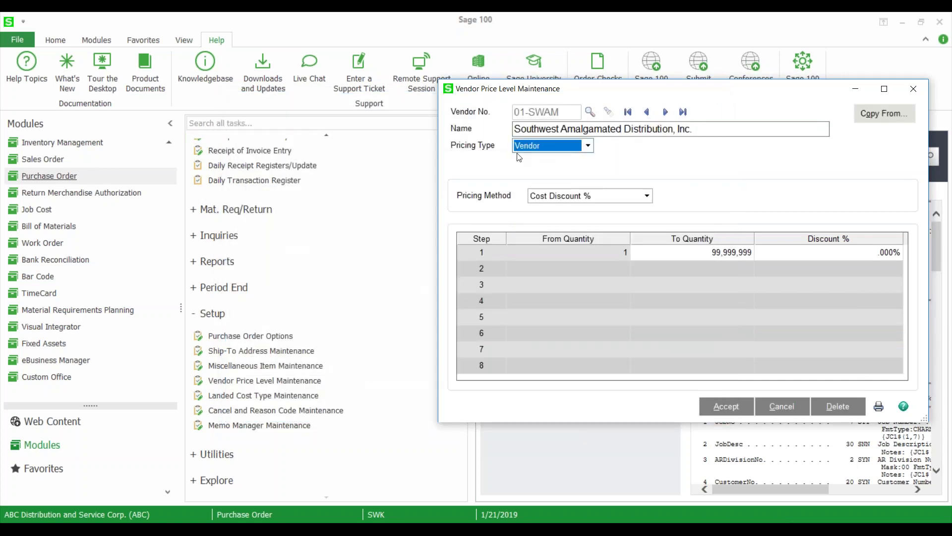
left_click(711, 411)
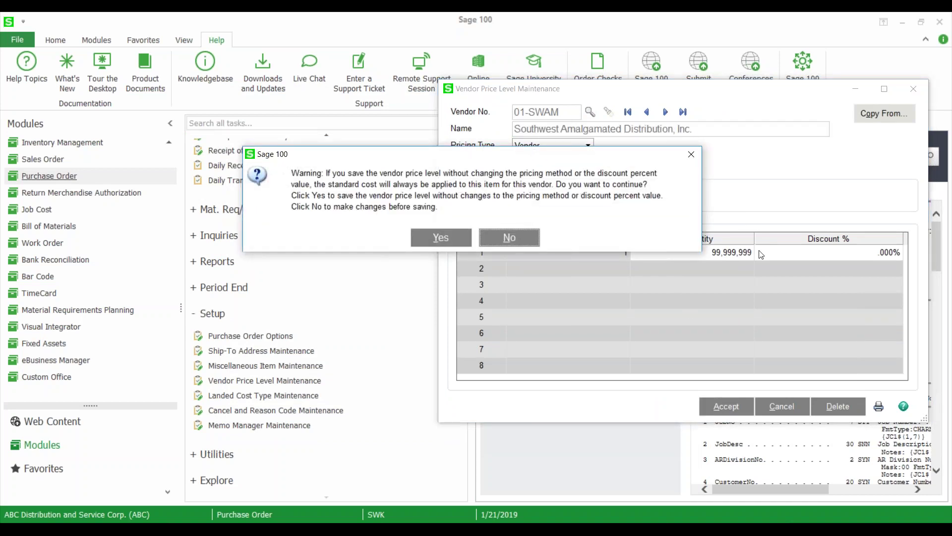
left_click(428, 243)
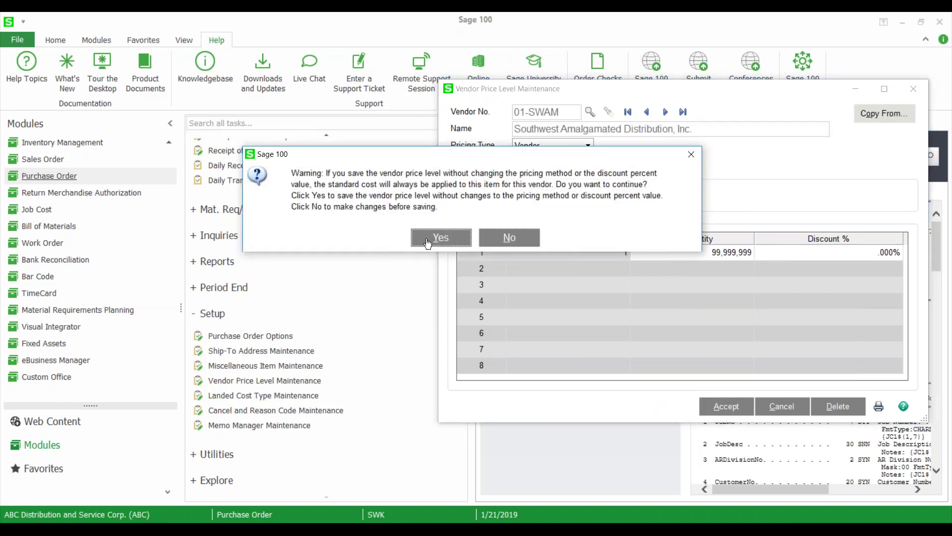
Reopen the 01-SWAM record from the vendor price list to review its pricing, and close Vendor Price Level Maintenance.
left_click(590, 112)
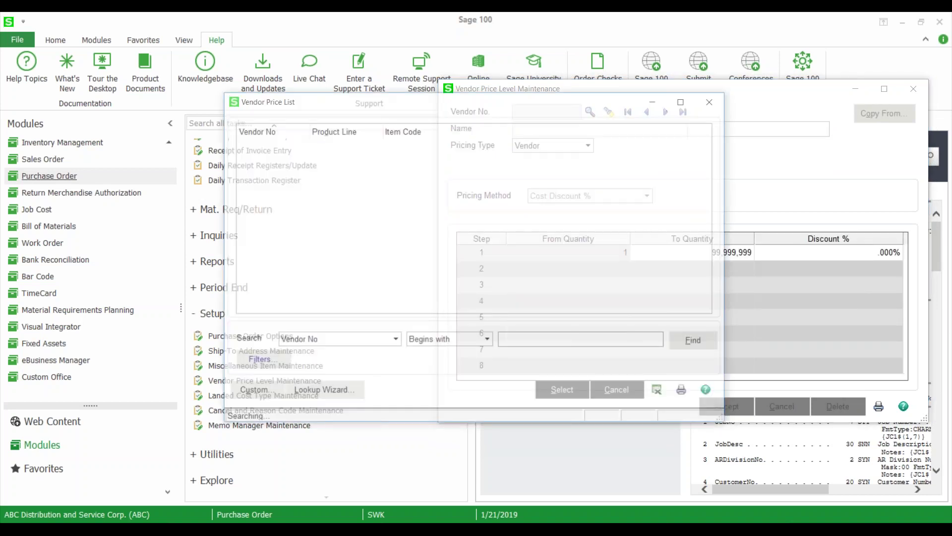
left_click(248, 174)
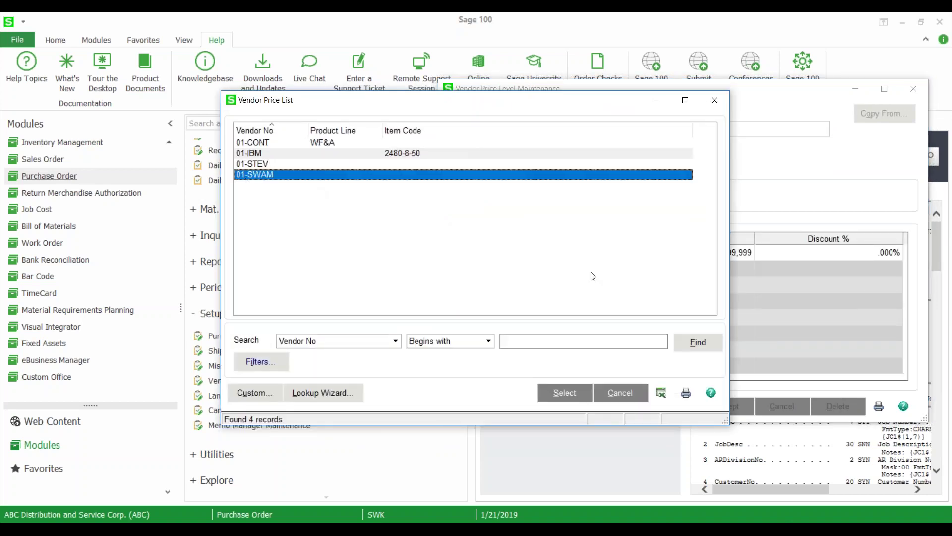
key("Return")
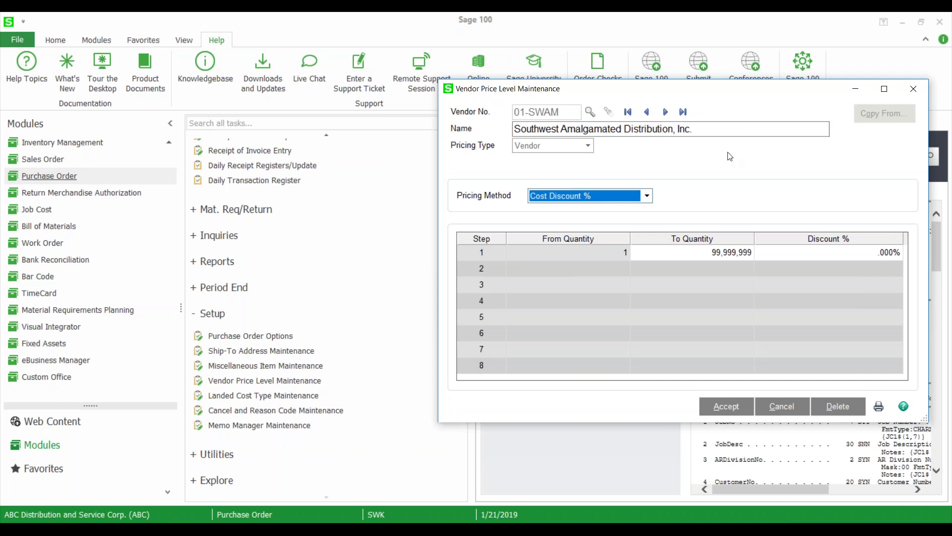
left_click(913, 92)
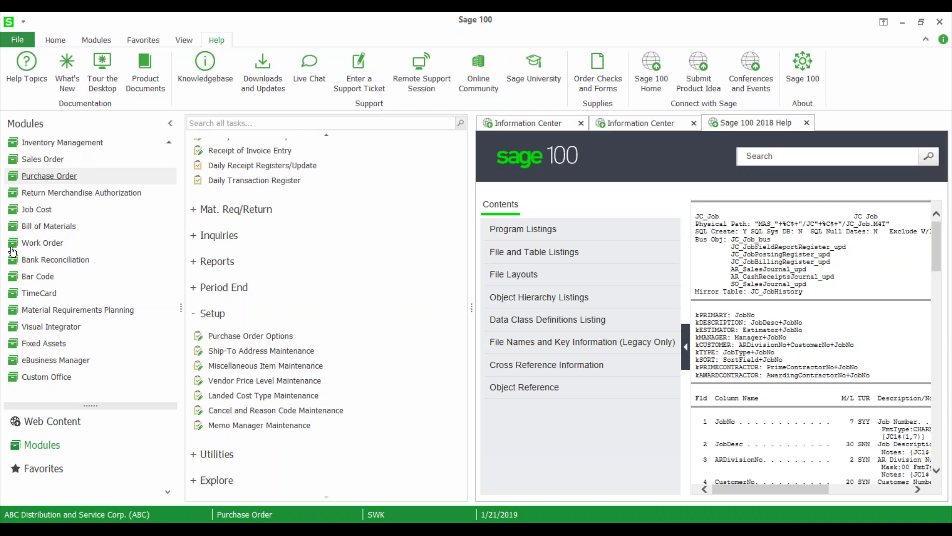
Open the existing American Business Futures sales order in Sales Order Entry and examine the item on line 1.
scroll(55, 305, "up", 3)
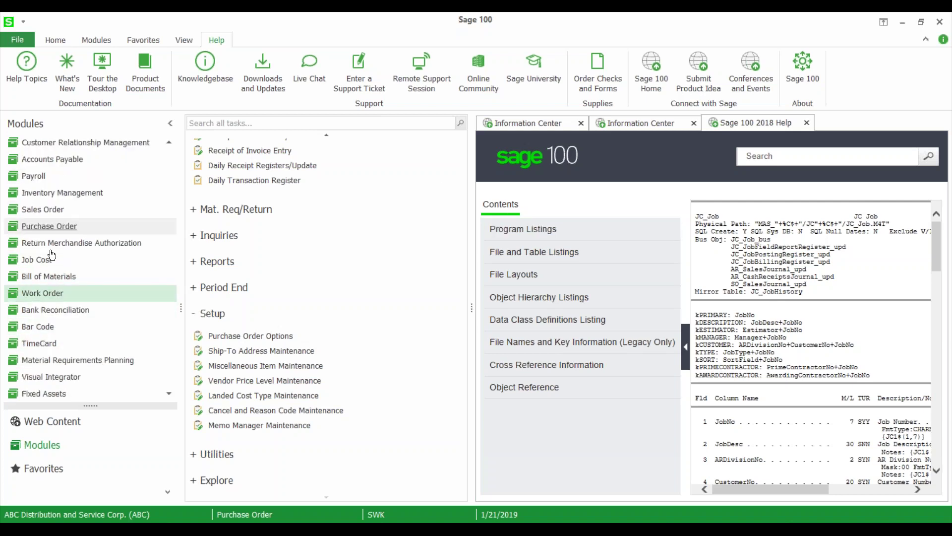
left_click(45, 211)
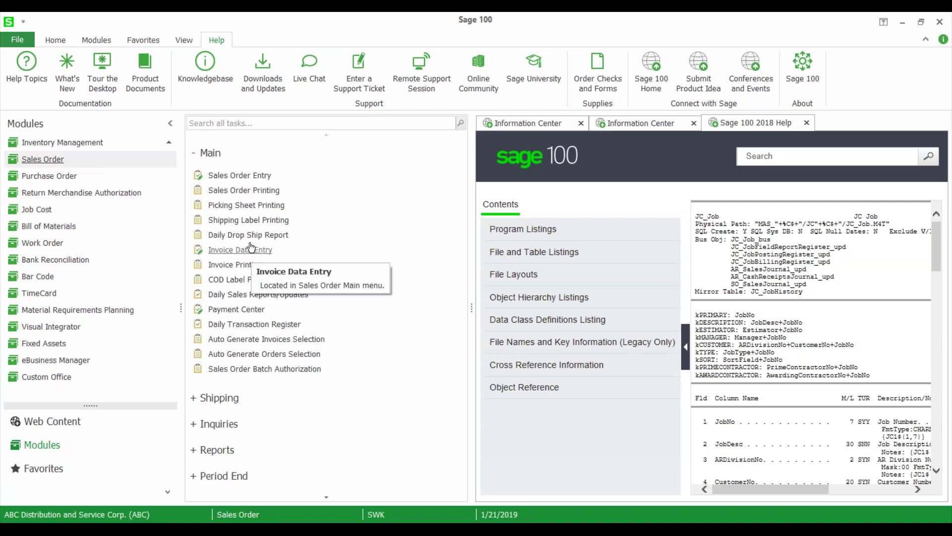
left_click(226, 175)
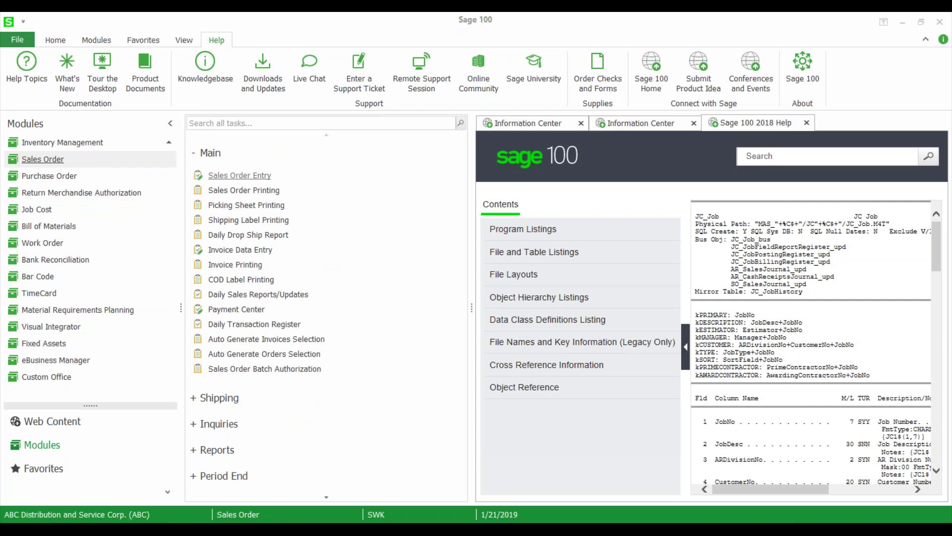
type("178")
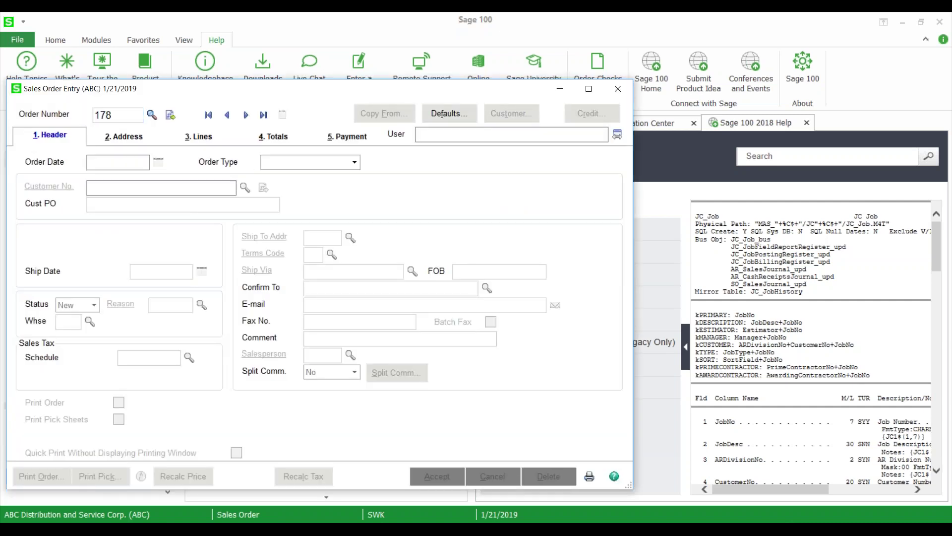
key("Tab")
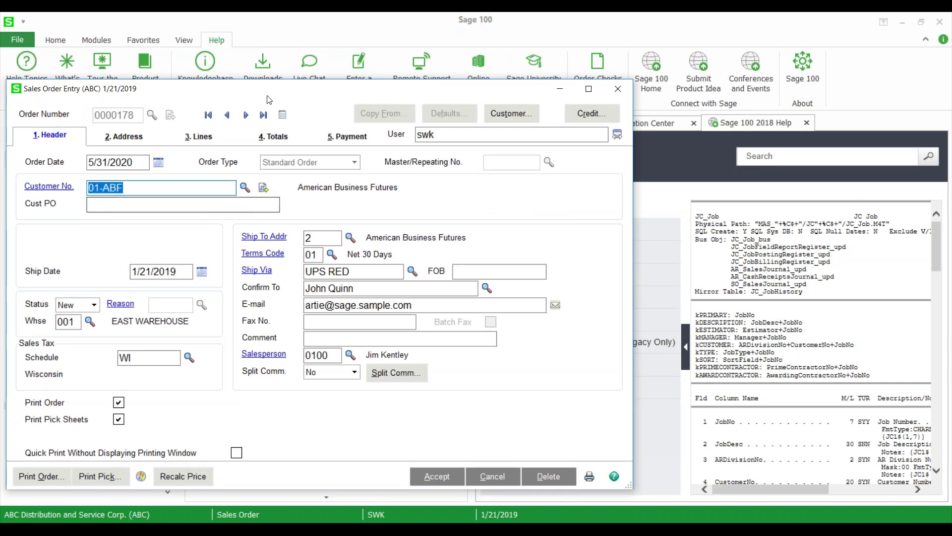
left_click(203, 140)
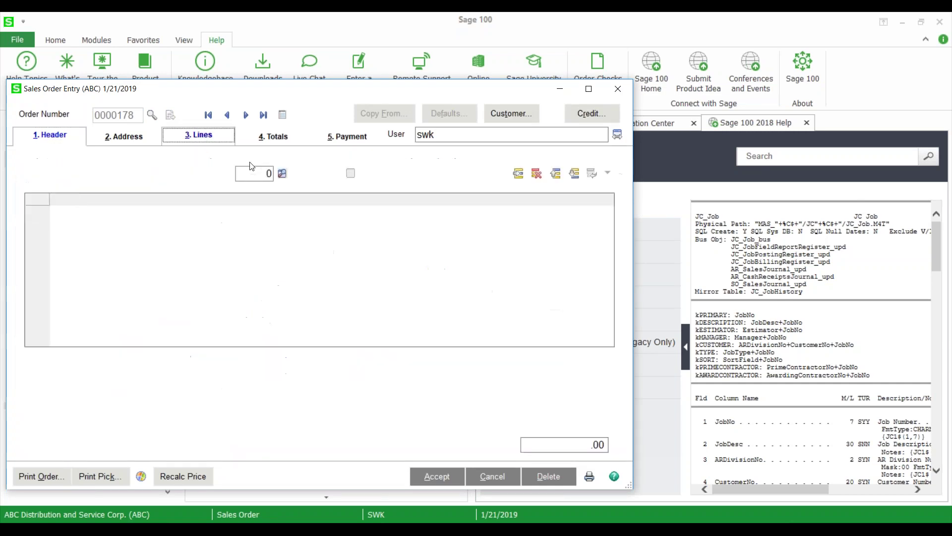
left_click(79, 218)
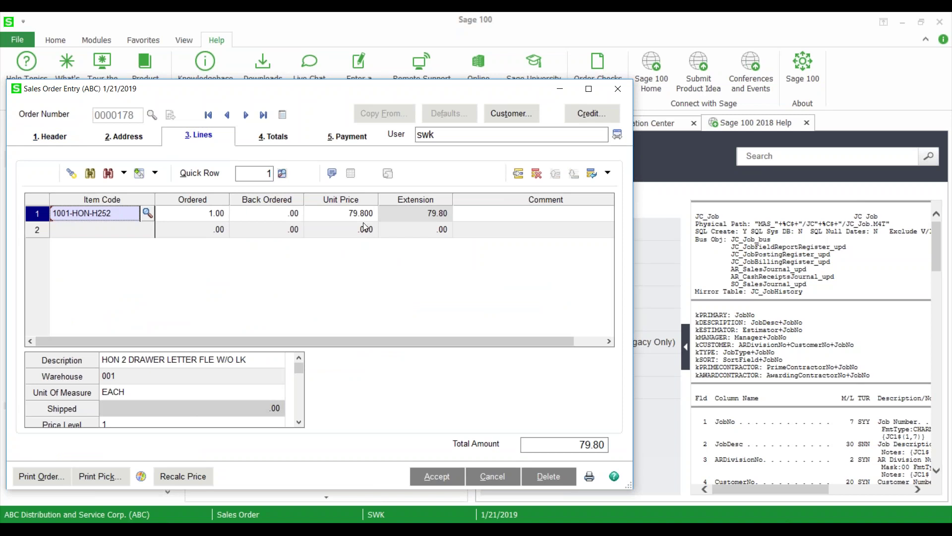
Check the retail and standard prices of item 1001-HON-H252 in Item Maintenance from sales order line 1.
left_click(154, 173)
left_click(191, 248)
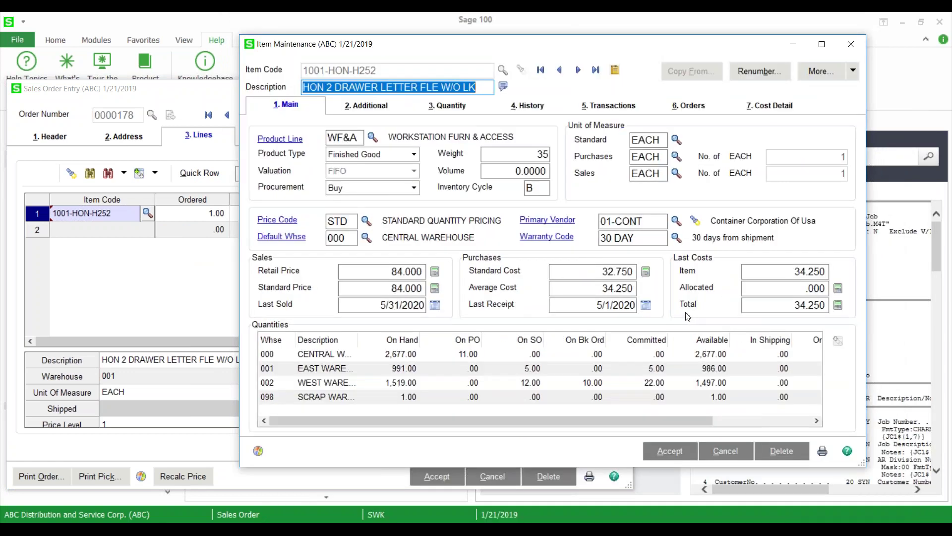
left_click(419, 271)
left_click(427, 287)
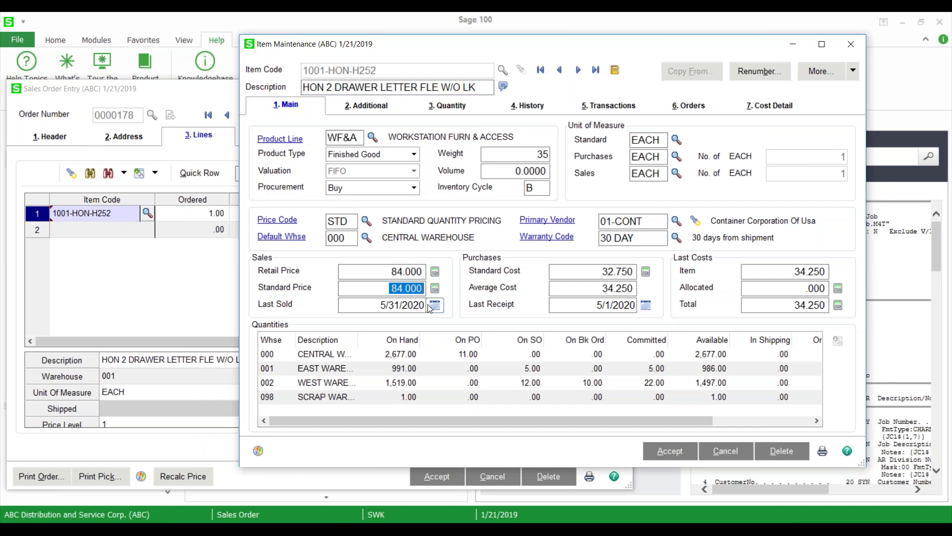
Compare the item's Standard price level quantity discounts in Item Pricing Maintenance with the sales order line, and close the pricing window.
left_click(854, 74)
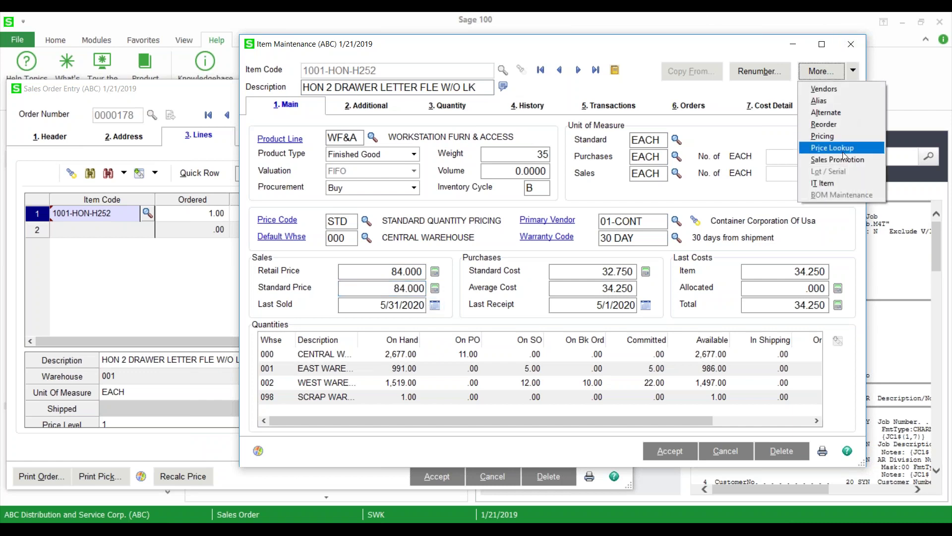
left_click(823, 134)
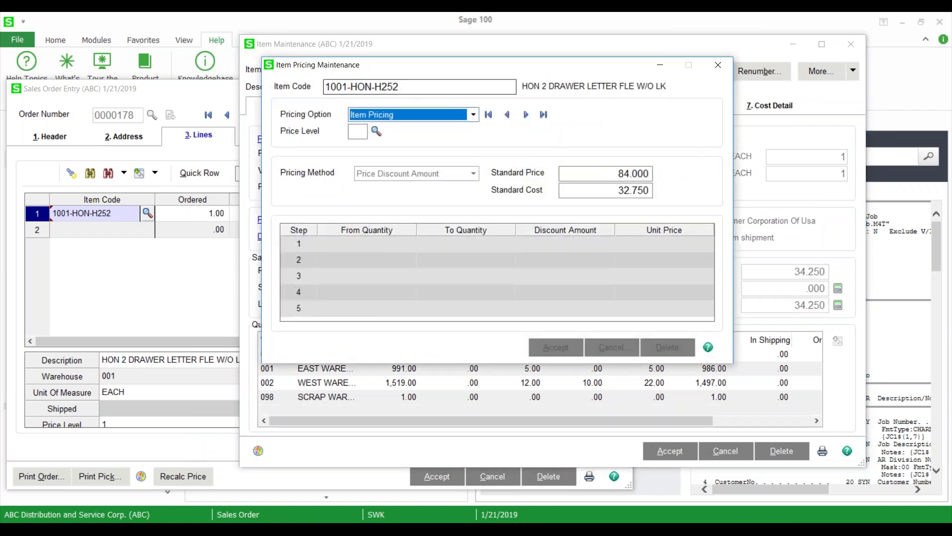
left_click(527, 117)
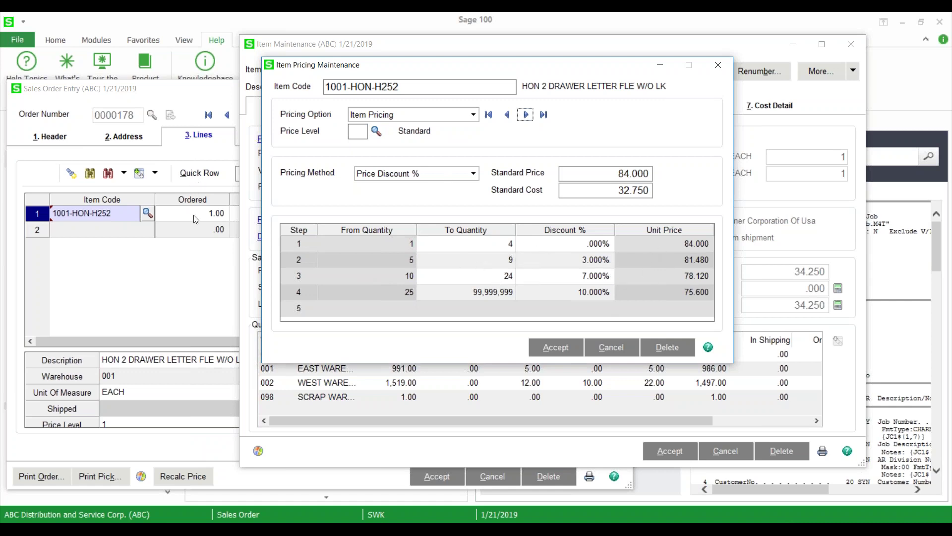
left_click(192, 98)
left_click(709, 137)
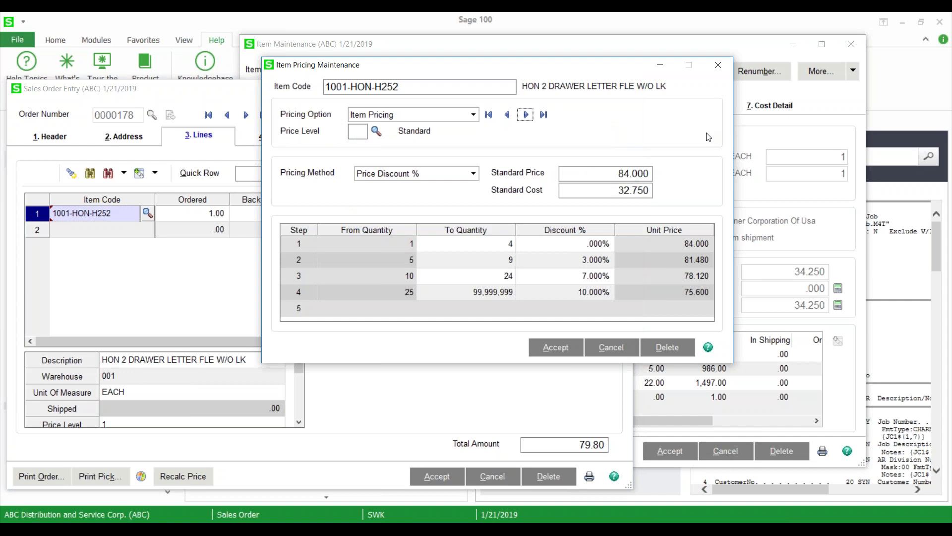
left_click(720, 69)
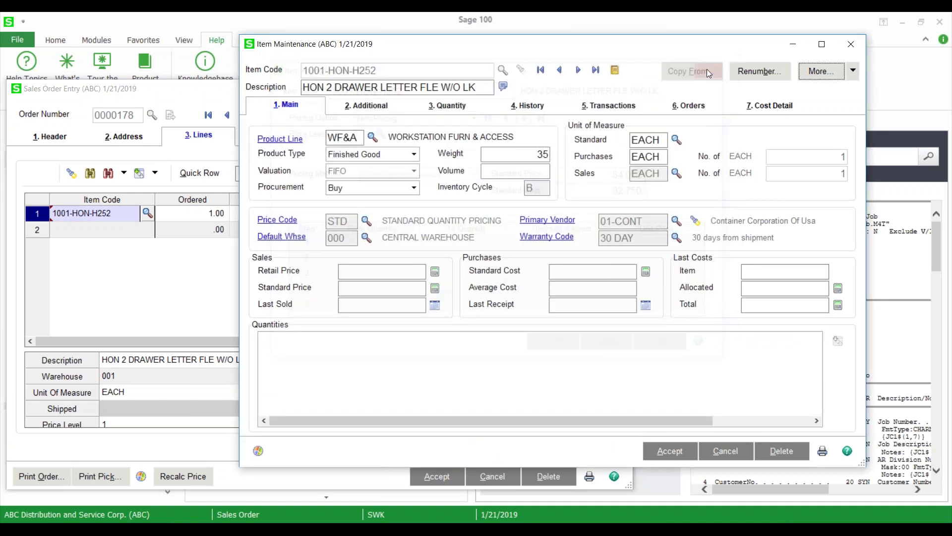
Check the price level of American Business Futures in Customer Maintenance from the order header, and return to the item's pricing.
left_click(74, 208)
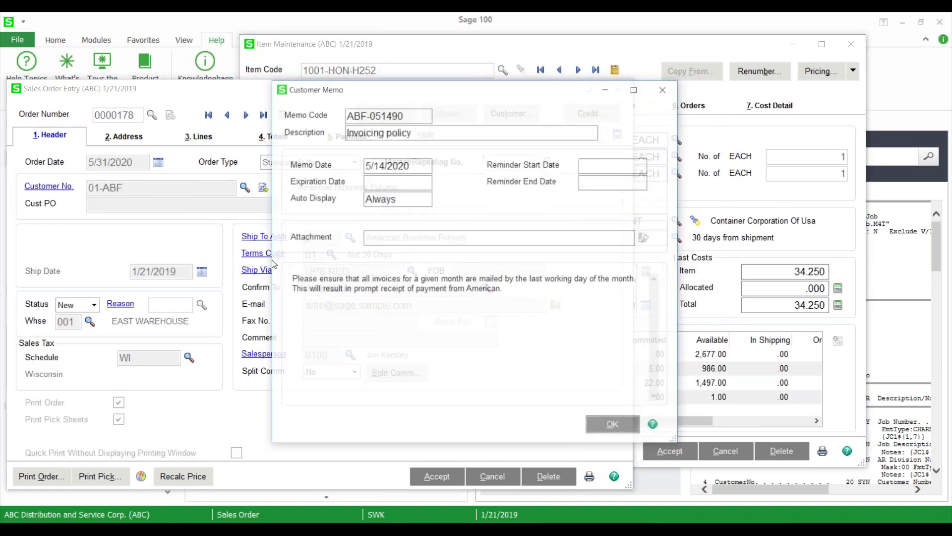
left_click(610, 424)
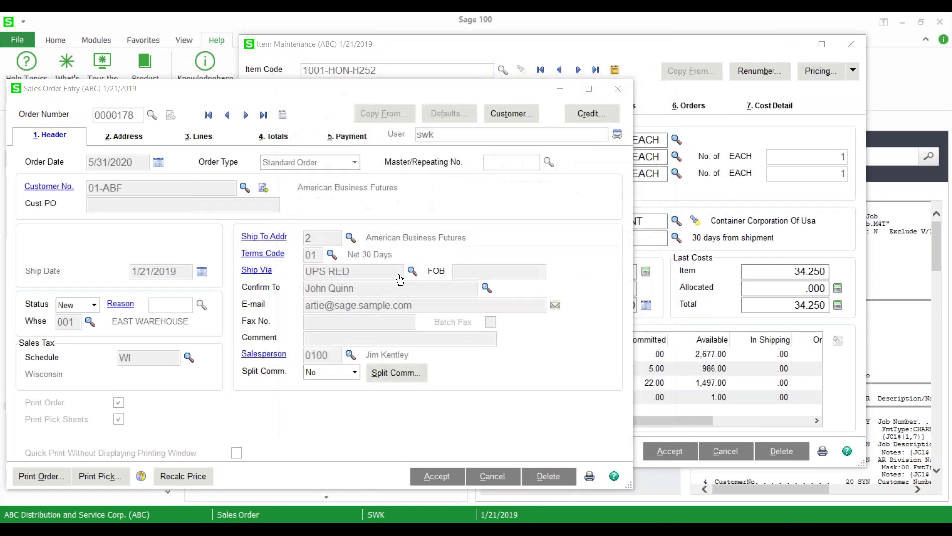
left_click(511, 113)
key("alt+2")
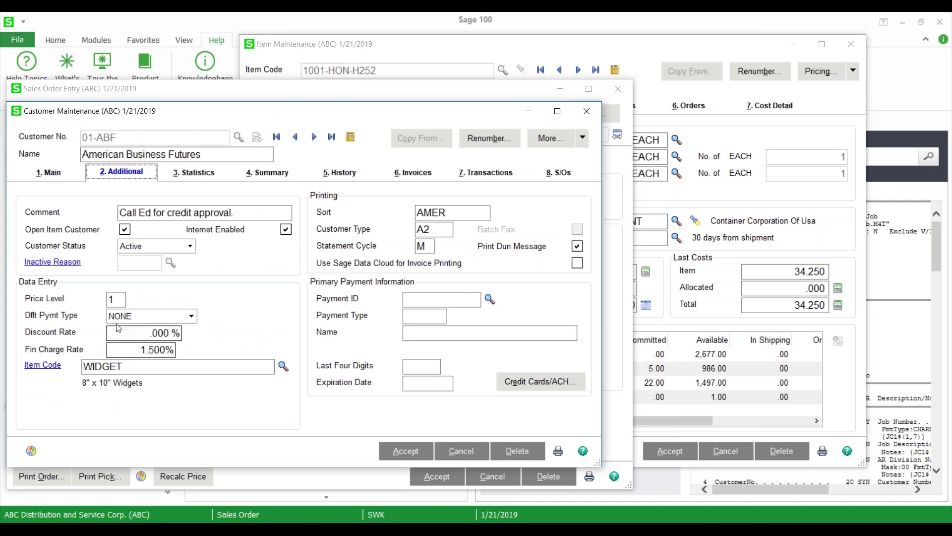
left_click(116, 299)
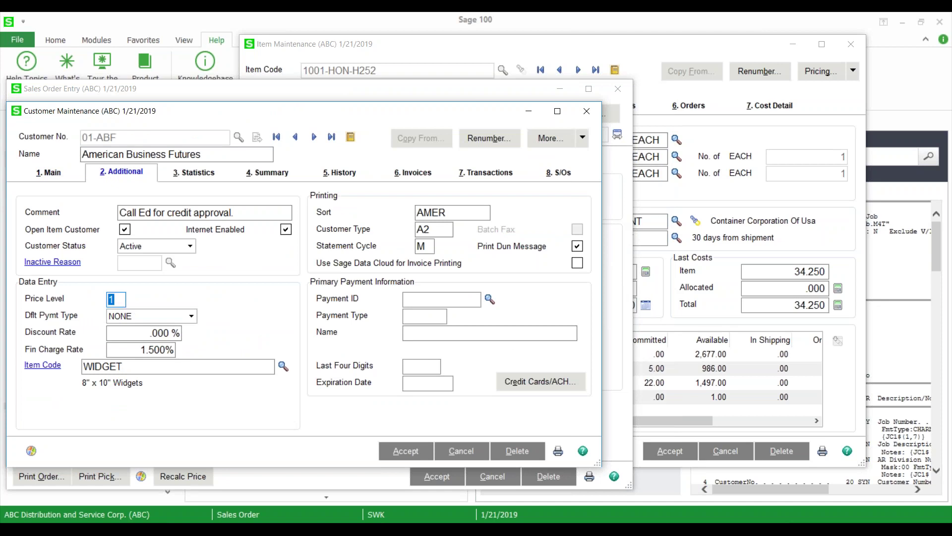
left_click(586, 112)
left_click(821, 71)
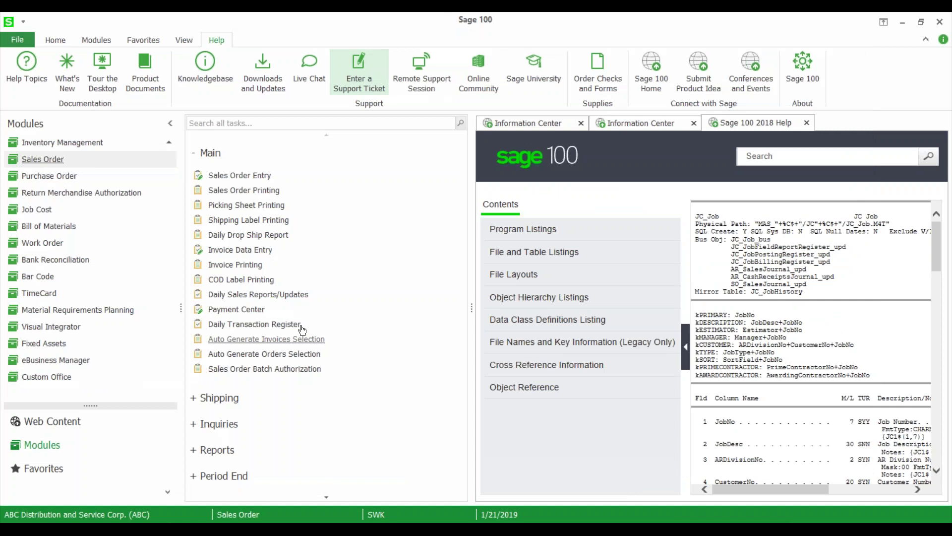
Open Price Code Maintenance from Inventory Management at the first price code, and bring up Item Maintenance to check item 1001-HON-H252's price code.
left_click(62, 142)
scroll(216, 446, "down", 4)
left_click(245, 351)
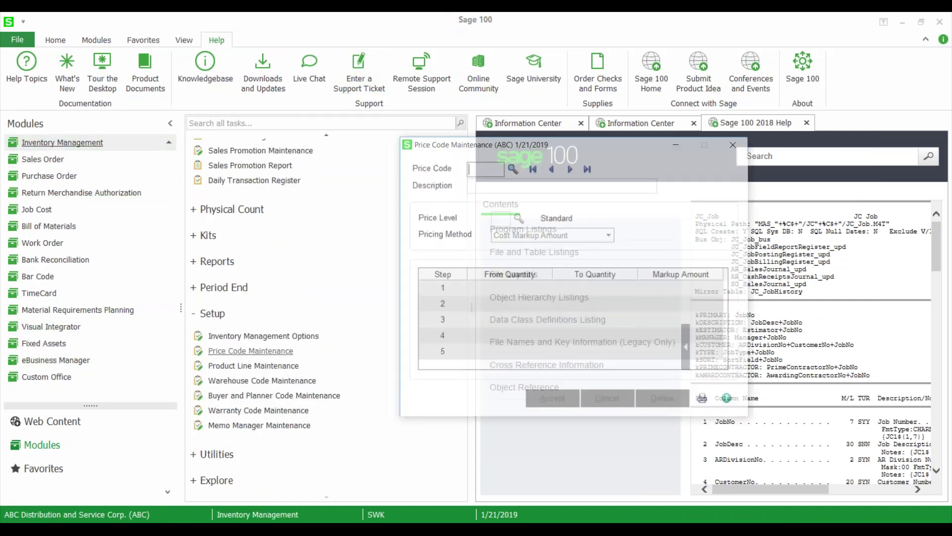
left_click(571, 168)
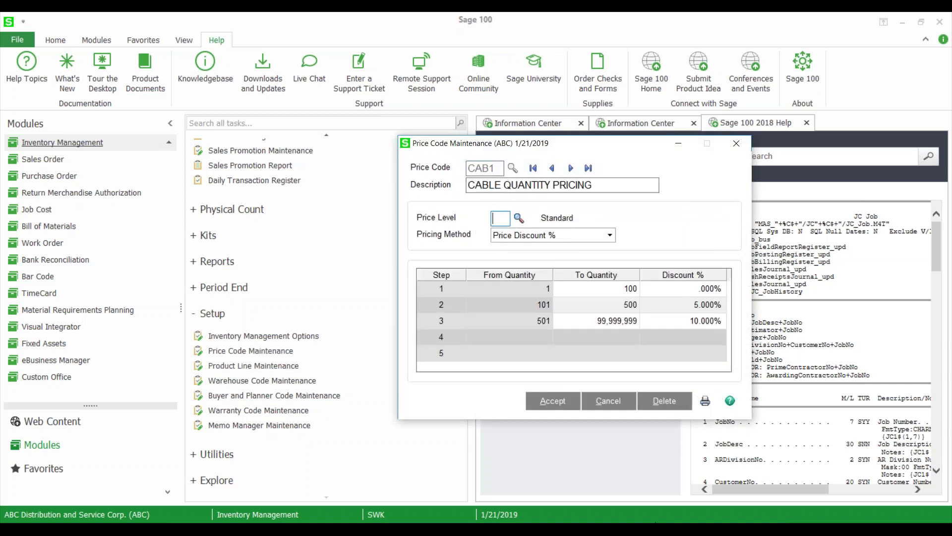
mouse_move(675, 528)
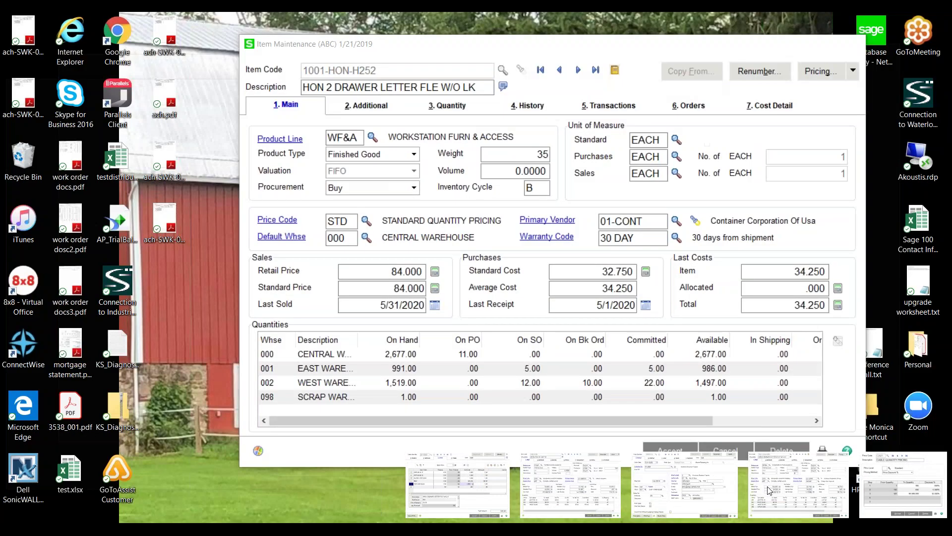
left_click(768, 491)
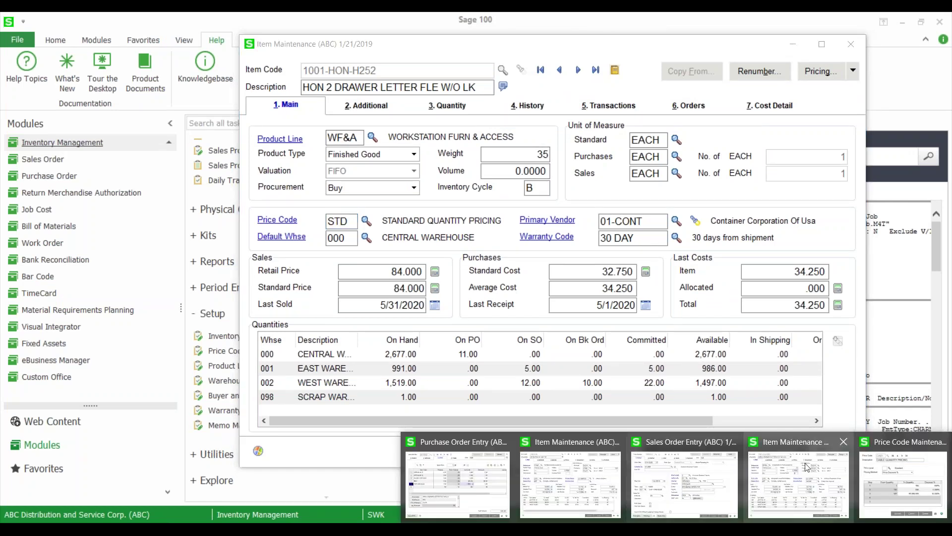
left_click(799, 491)
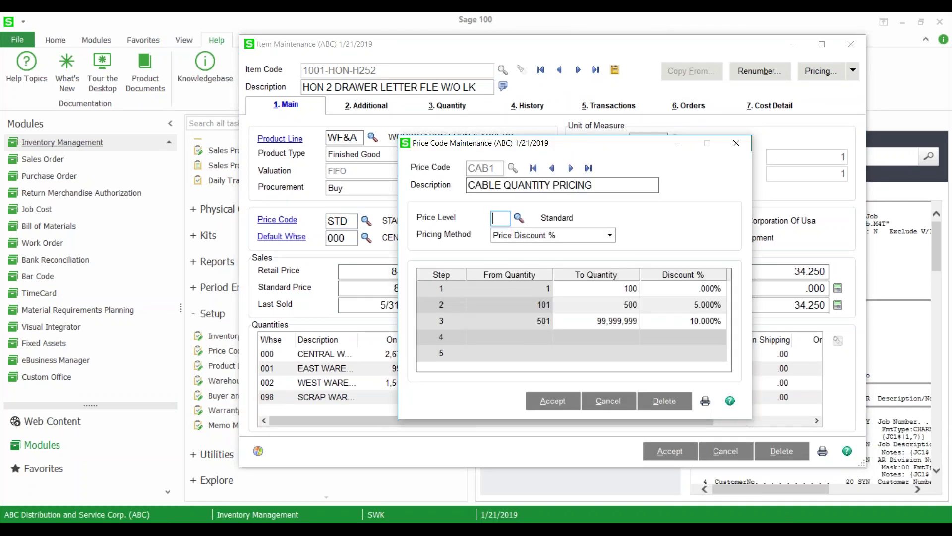
Look up price code STD in Price Code Maintenance and examine the quantity discounts of its Standard level and price level 1.
left_click(554, 401)
key("F2")
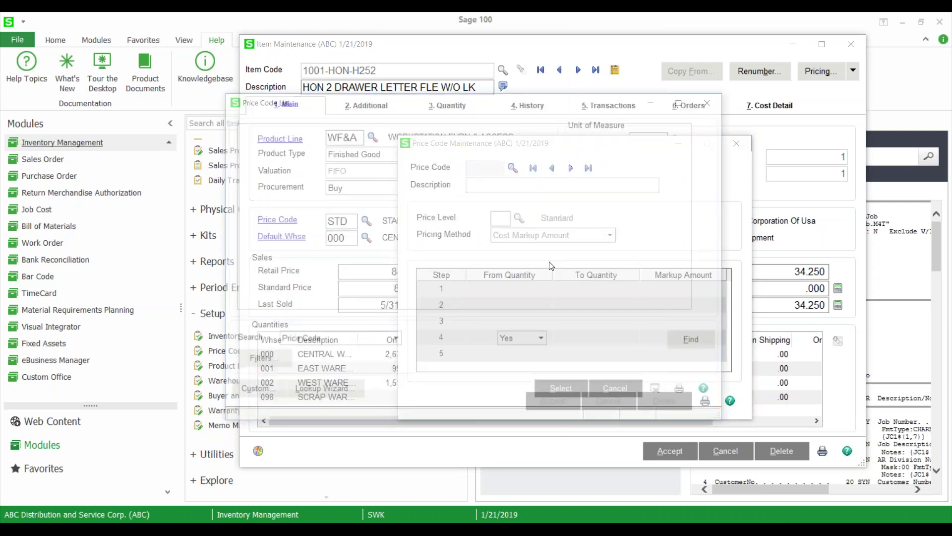
left_click(249, 176)
key("Return")
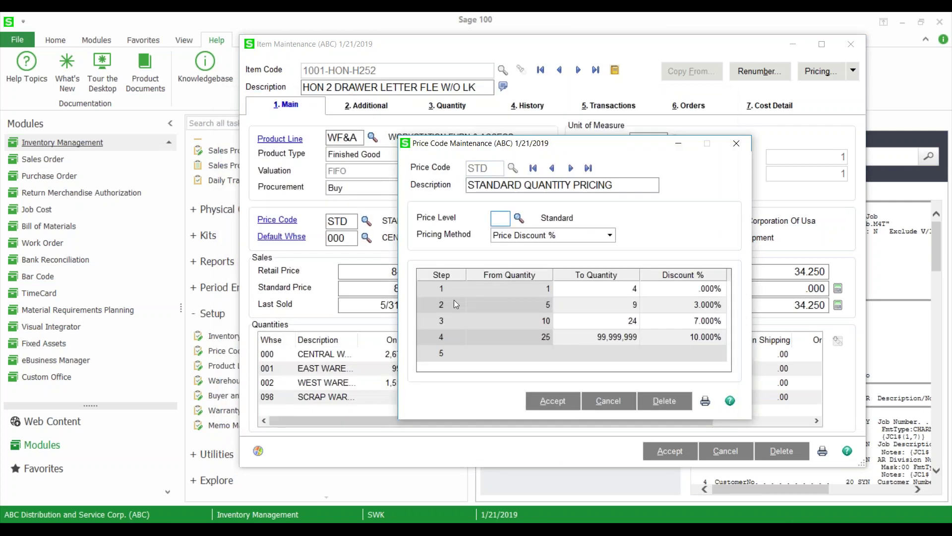
key("F2")
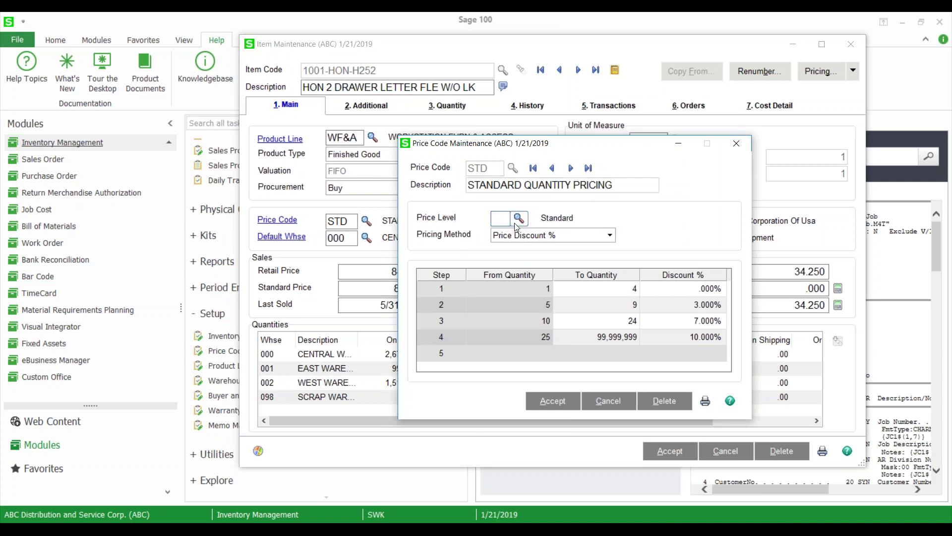
left_click(251, 156)
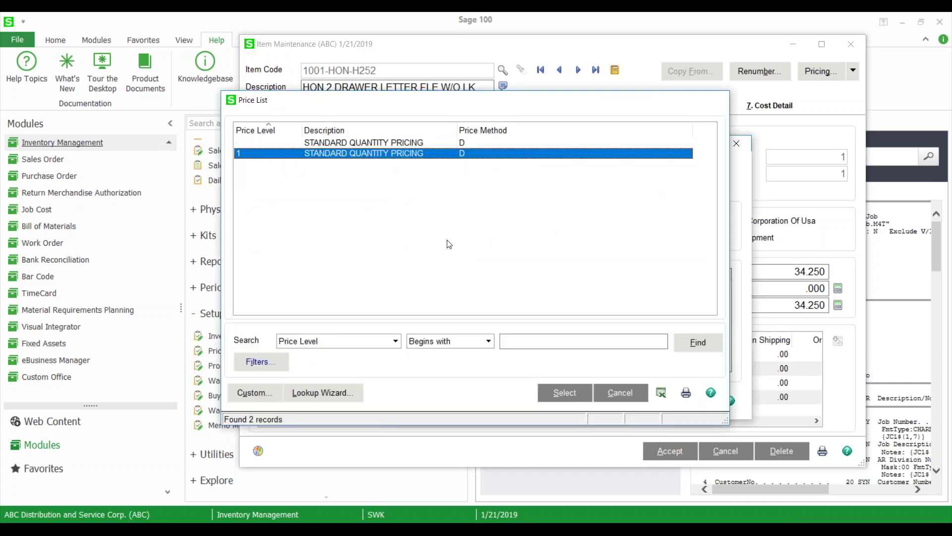
key("Return")
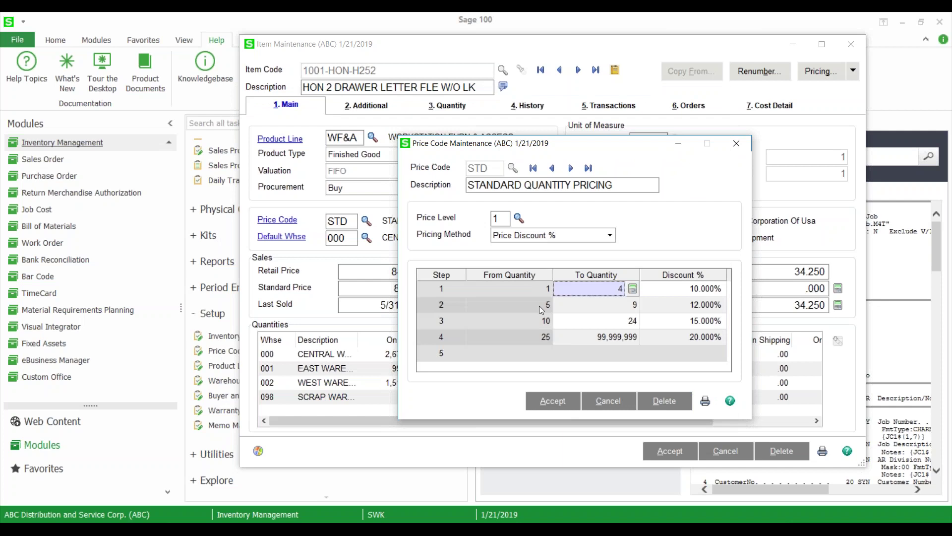
Compare the item's standard price in Item Maintenance with the unit price on line 1 of the open sales order.
left_click(374, 289)
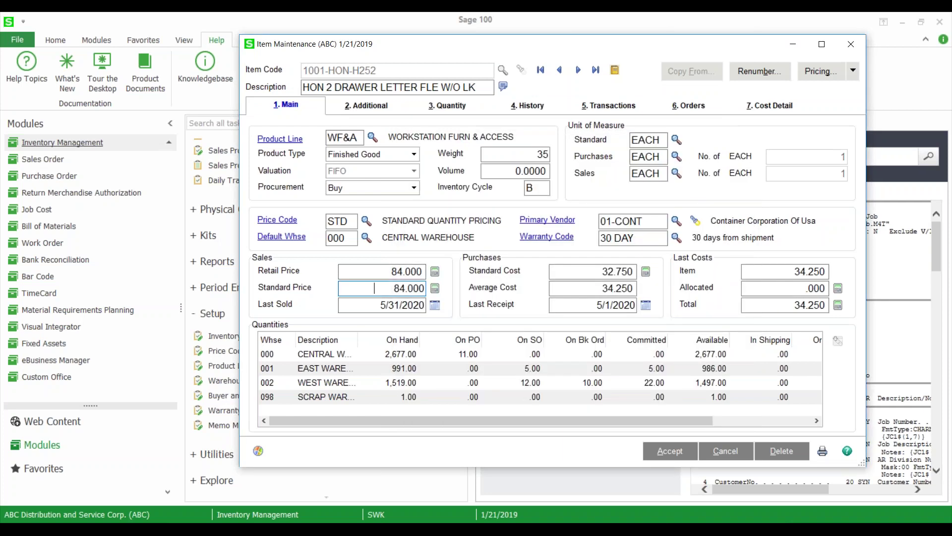
left_click(567, 529)
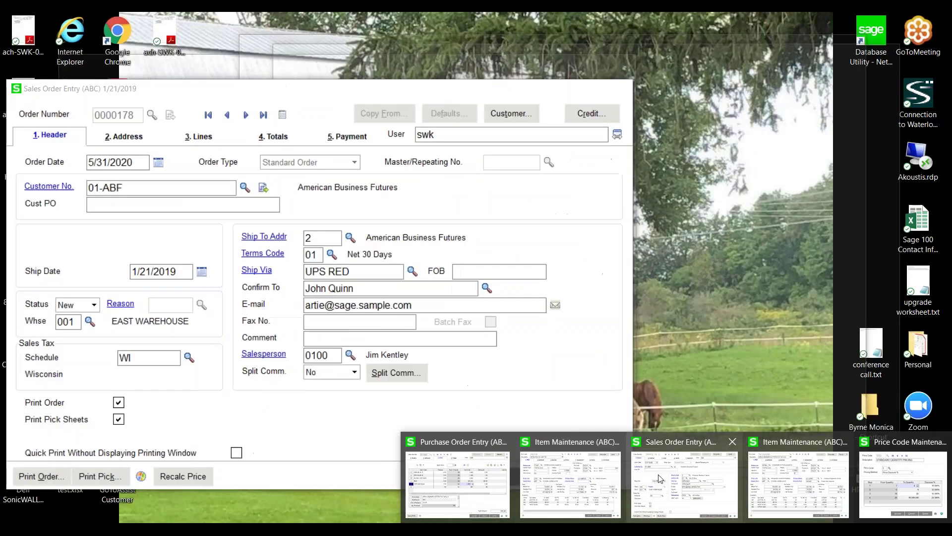
left_click(685, 483)
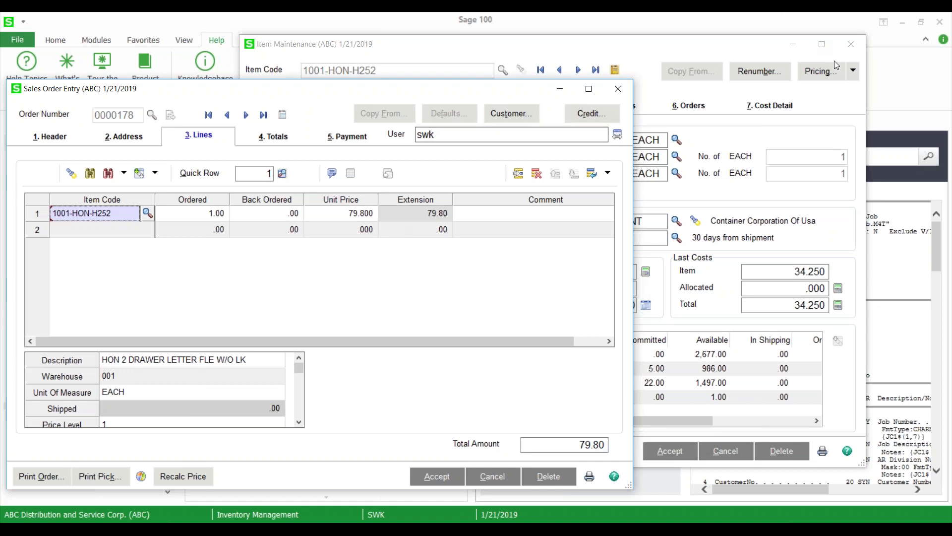
Examine the dates, sale method and discount percentage of the item's MEMDAY sales promotion from Item Maintenance, and close the promotion window.
left_click(860, 75)
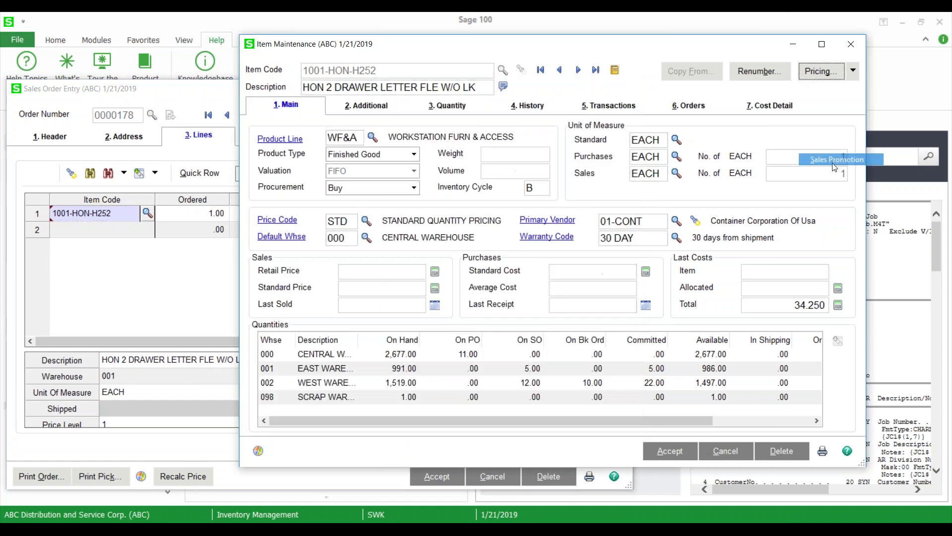
left_click(840, 159)
key("shift+Tab")
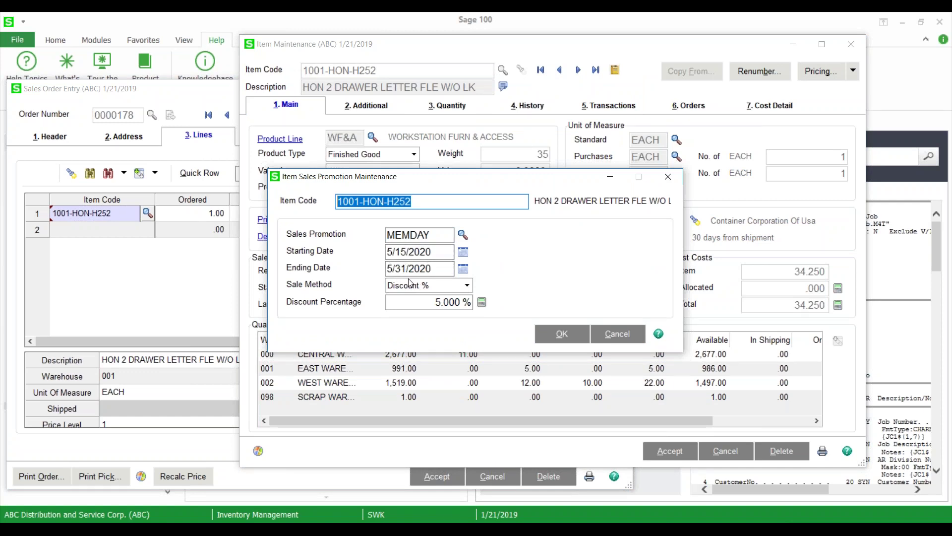
left_click(424, 298)
double_click(424, 298)
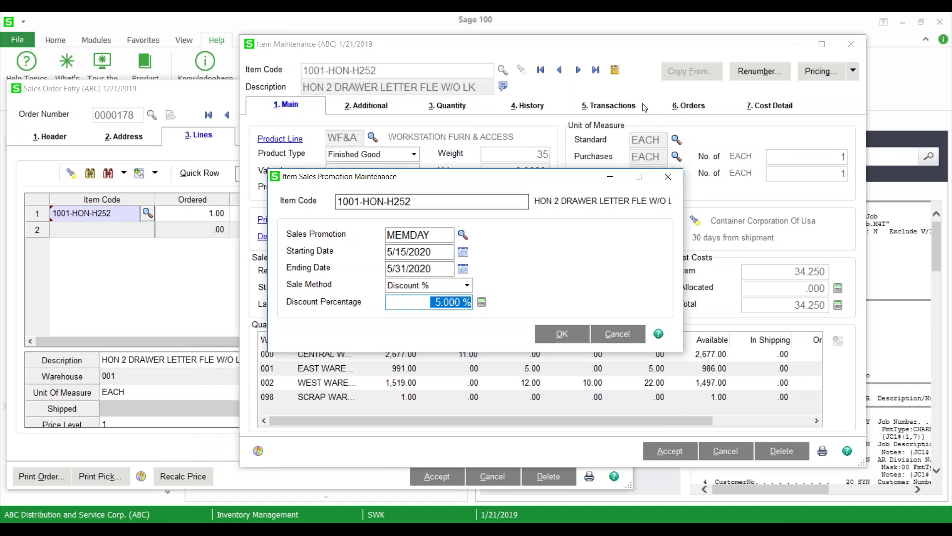
left_click(668, 180)
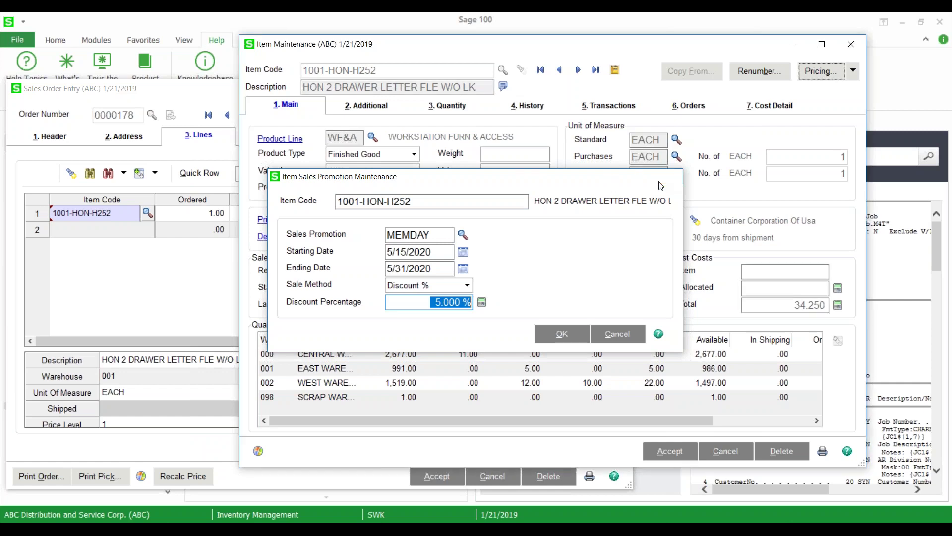
Check the sales order's order date against the promotion period, accept the order, and close Item Maintenance.
left_click(50, 135)
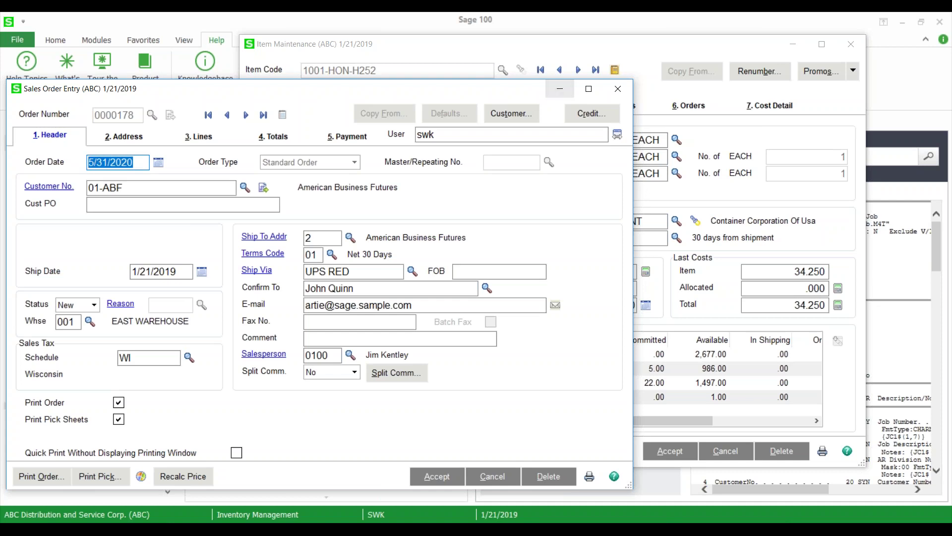
left_click(377, 421)
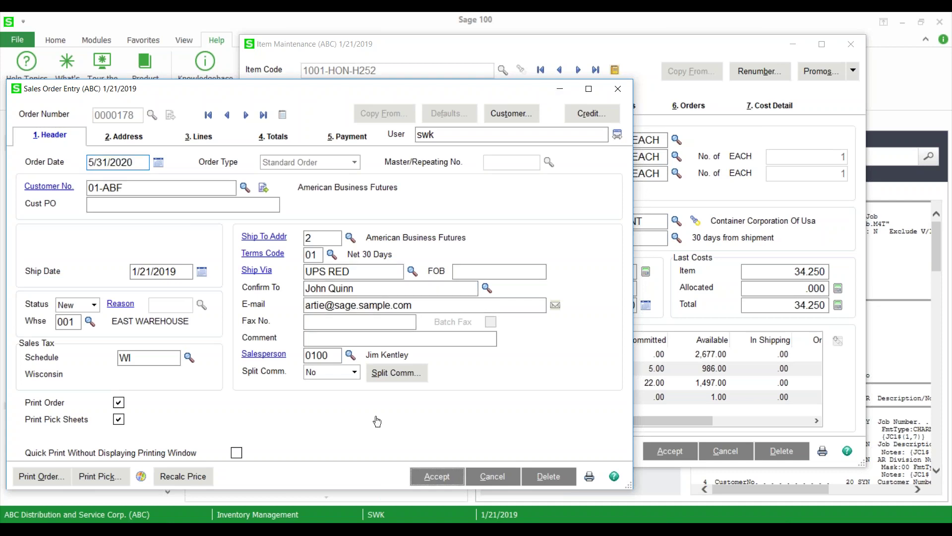
left_click(852, 45)
Open the next American Business Futures sales order in sequence and examine its order date and the unit price on line 1.
type("179")
key("Tab")
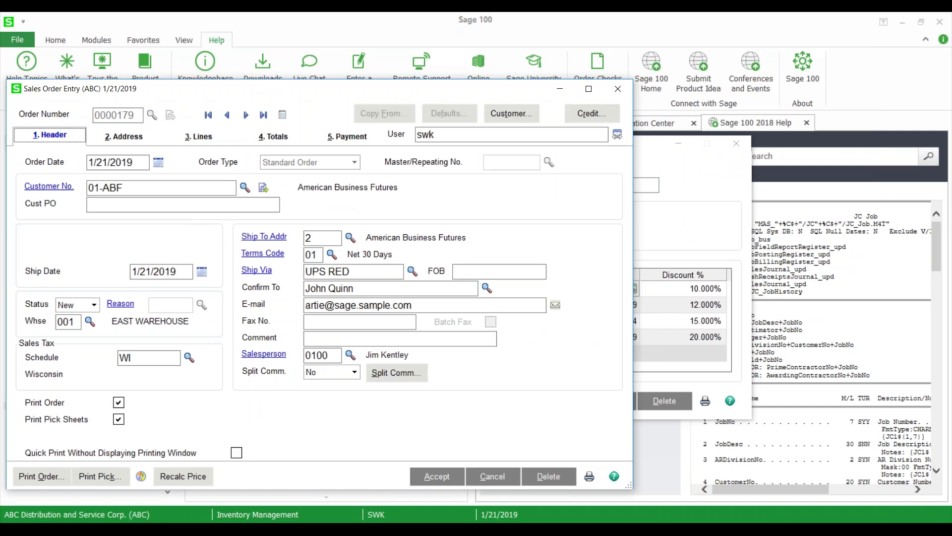
left_click(203, 143)
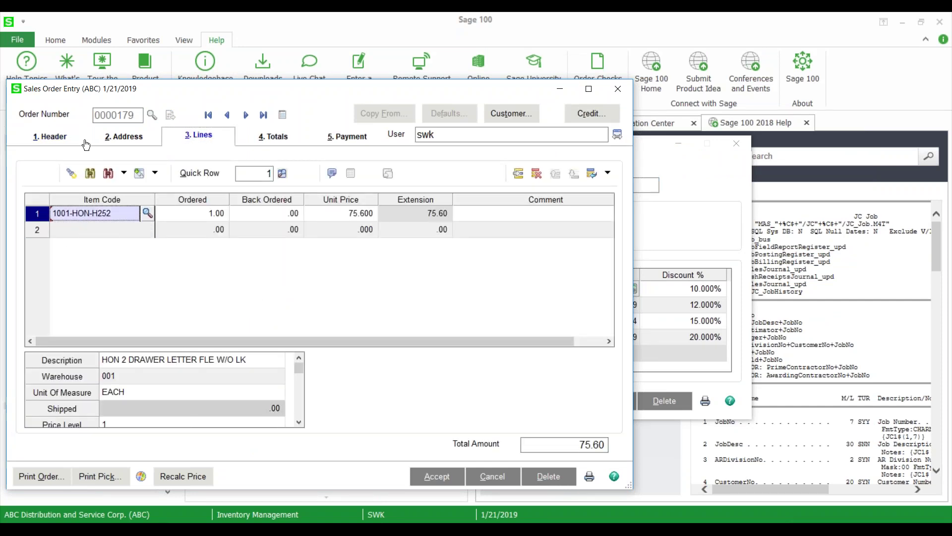
left_click(54, 142)
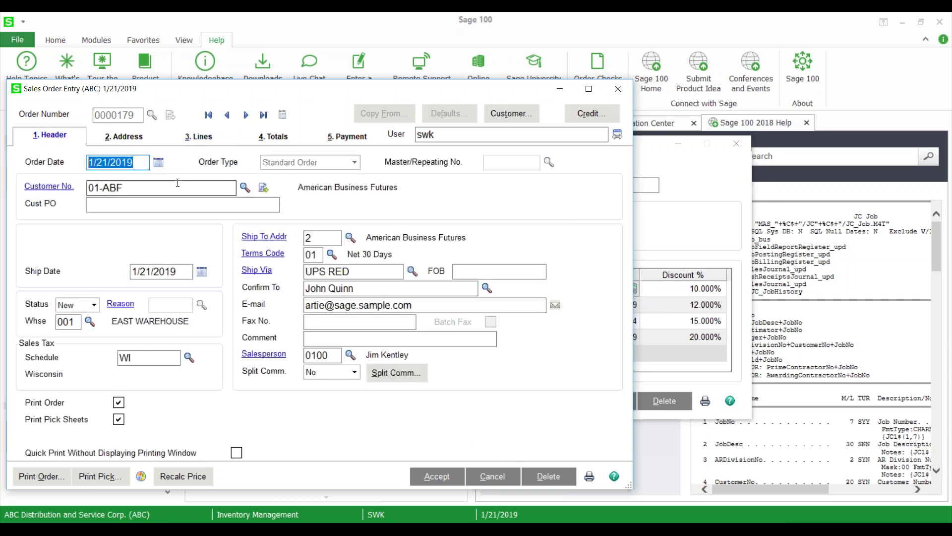
left_click(210, 143)
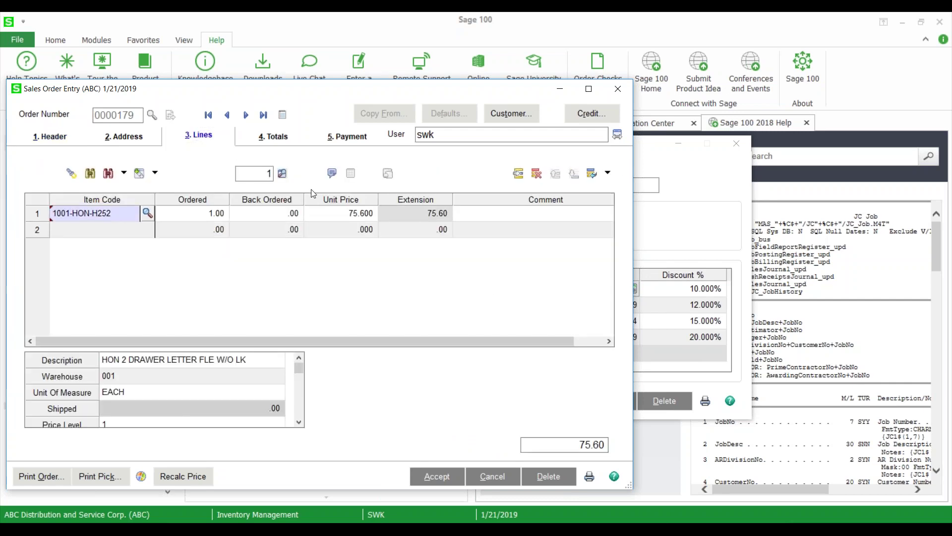
left_click(340, 213)
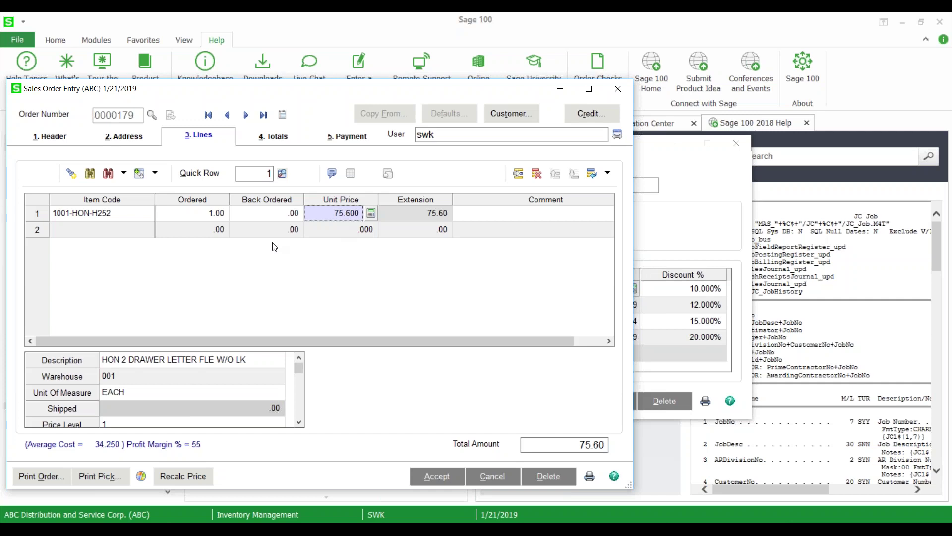
Check the price level of American Business Futures in Customer Maintenance from the order header, dismissing the customer memos, and close the customer record.
left_click(56, 141)
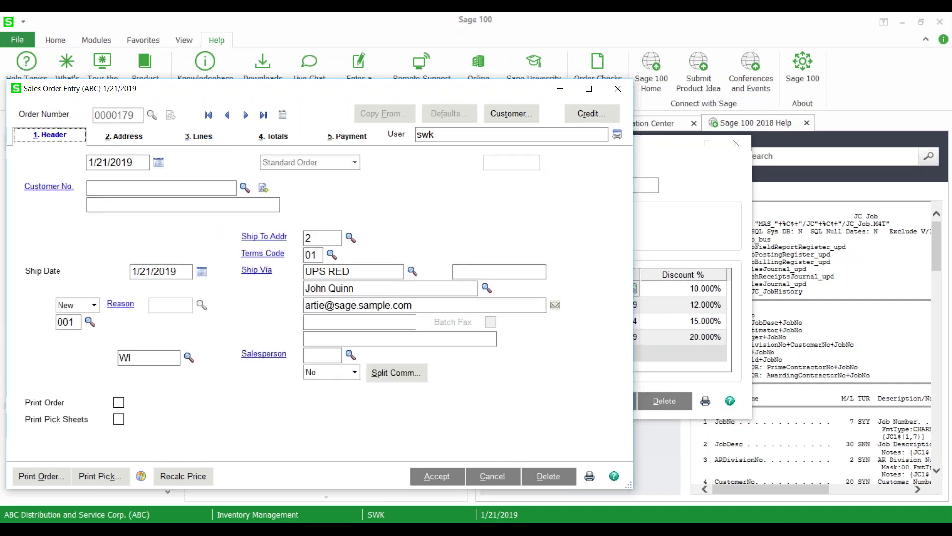
left_click(59, 187)
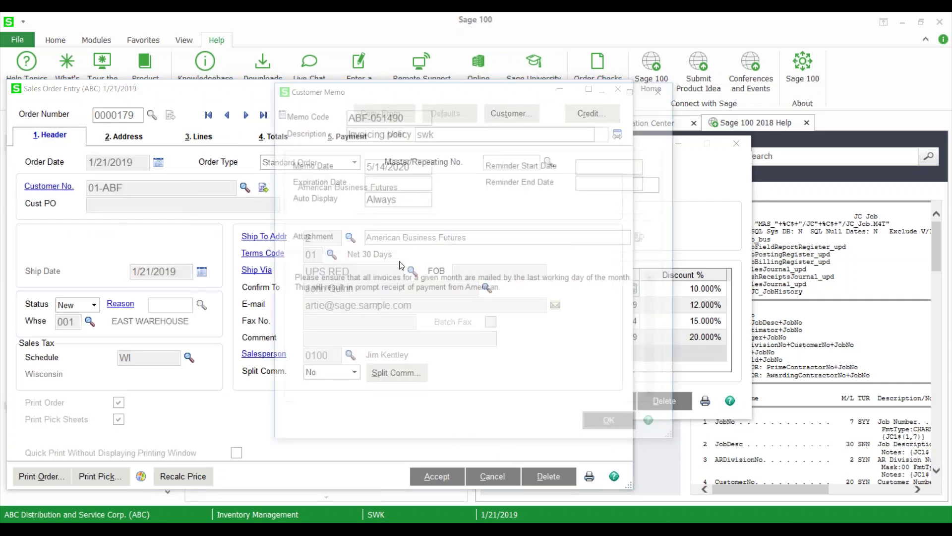
left_click(614, 423)
left_click(313, 137)
left_click(295, 137)
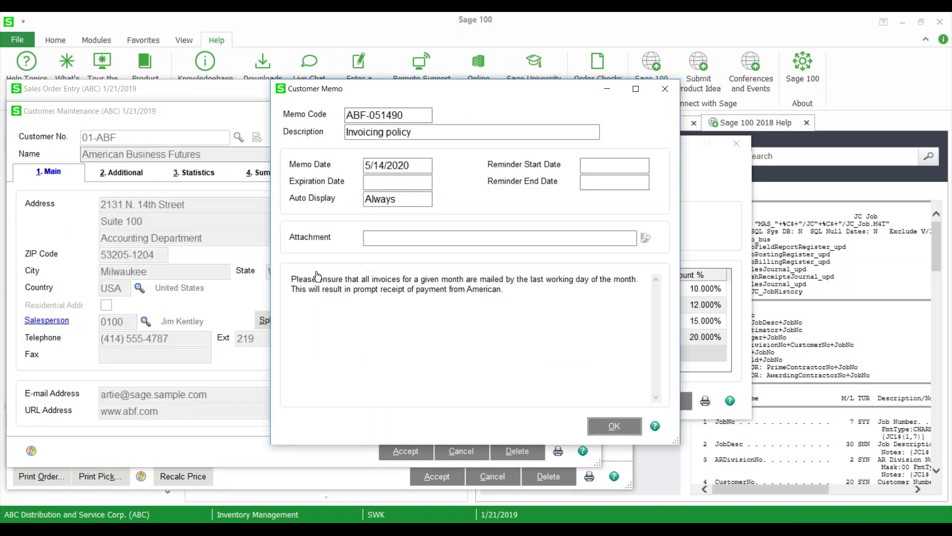
key("Return")
left_click(122, 172)
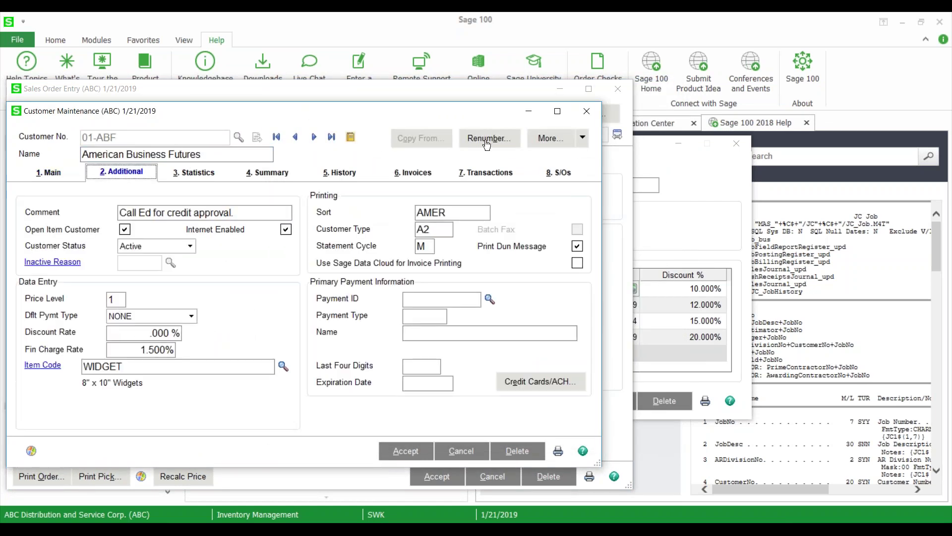
left_click(585, 117)
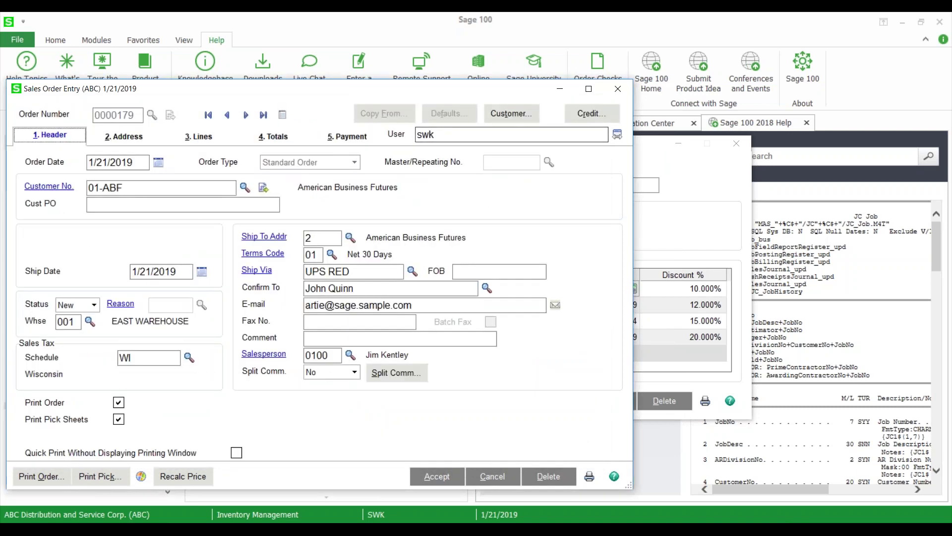
Examine the Price Lookup for item 1001-HON-H252 beside sales order line 1, close it, and accept the order.
left_click(199, 139)
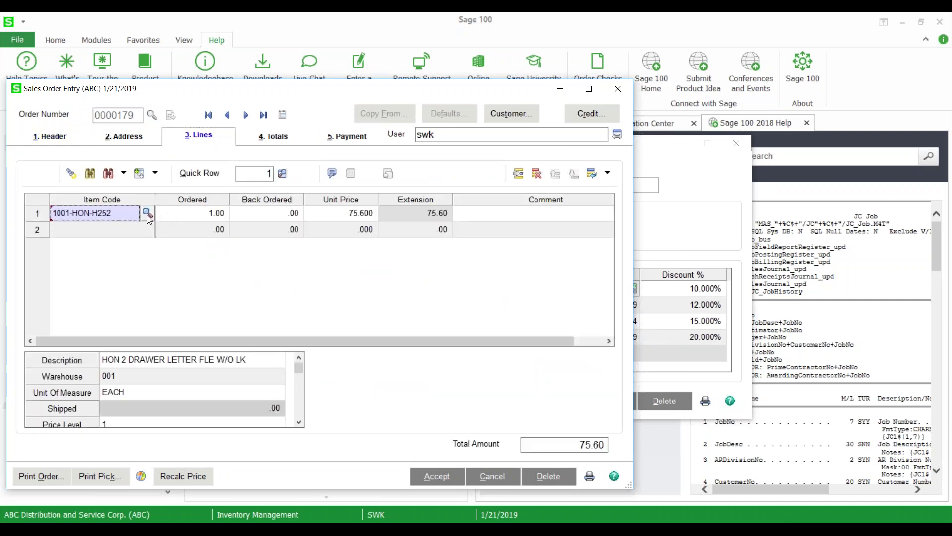
left_click(154, 172)
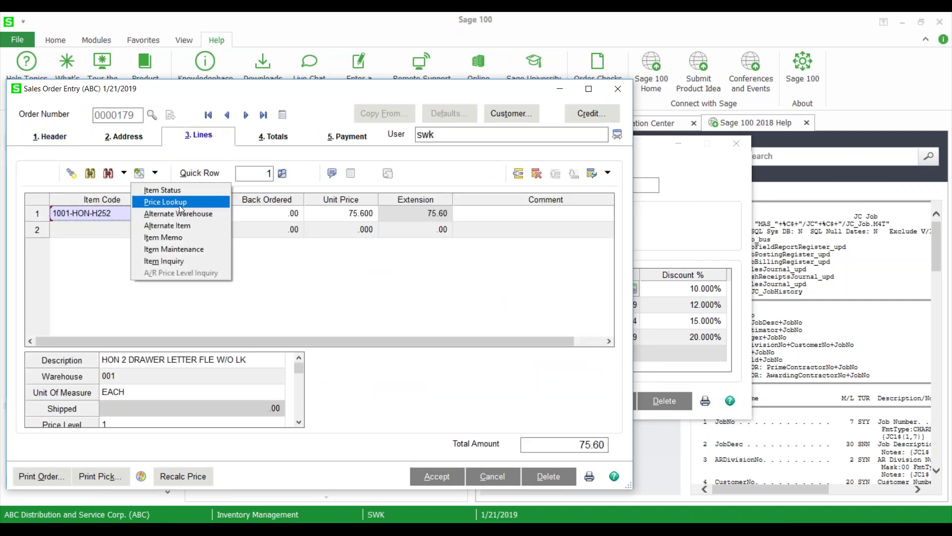
left_click(180, 204)
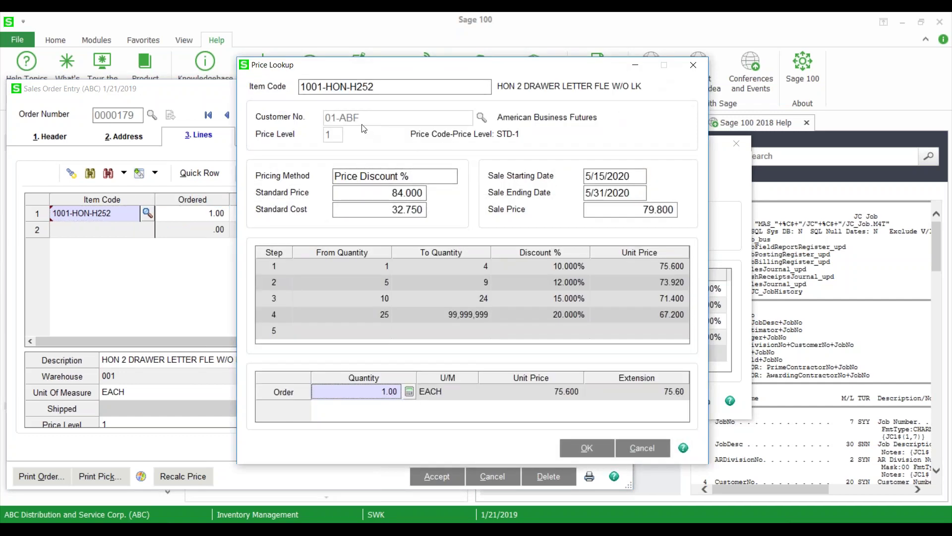
left_click_drag(404, 73, 624, 73)
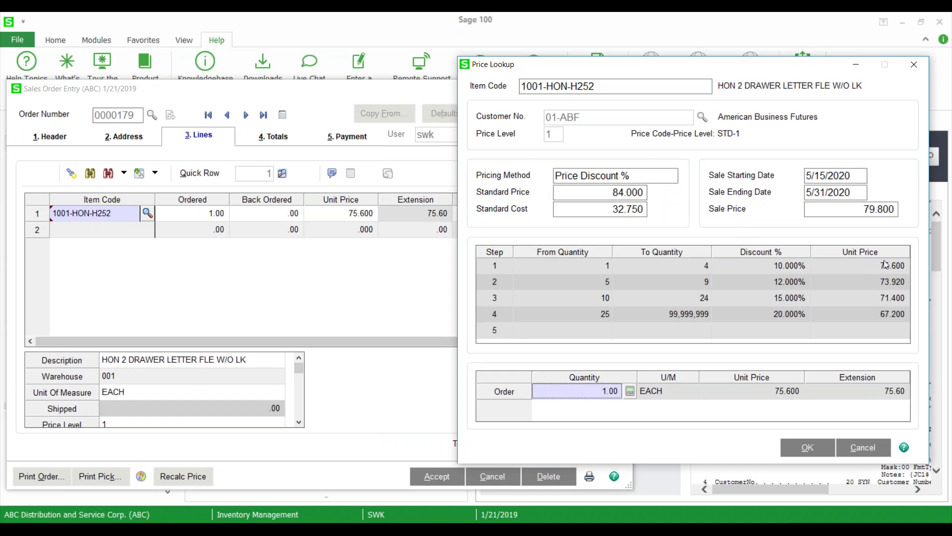
left_click(919, 70)
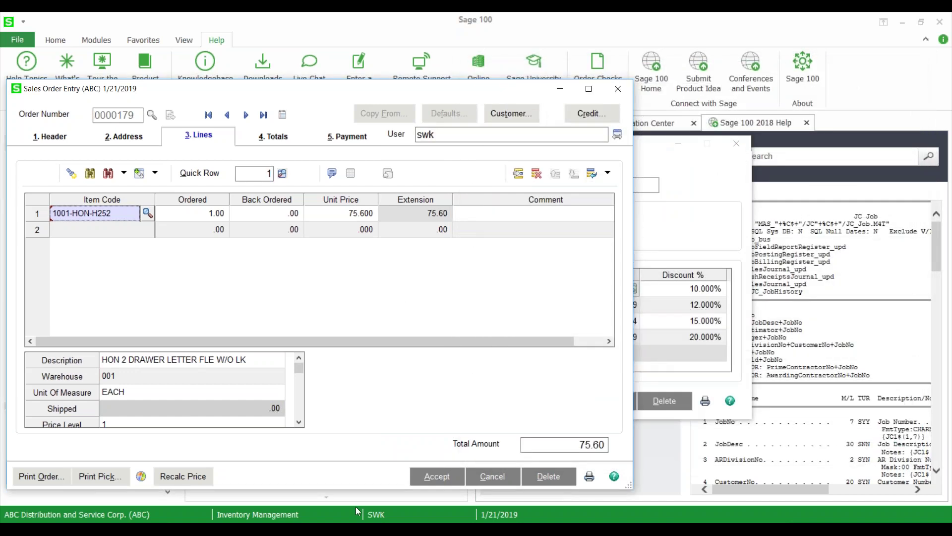
left_click(433, 477)
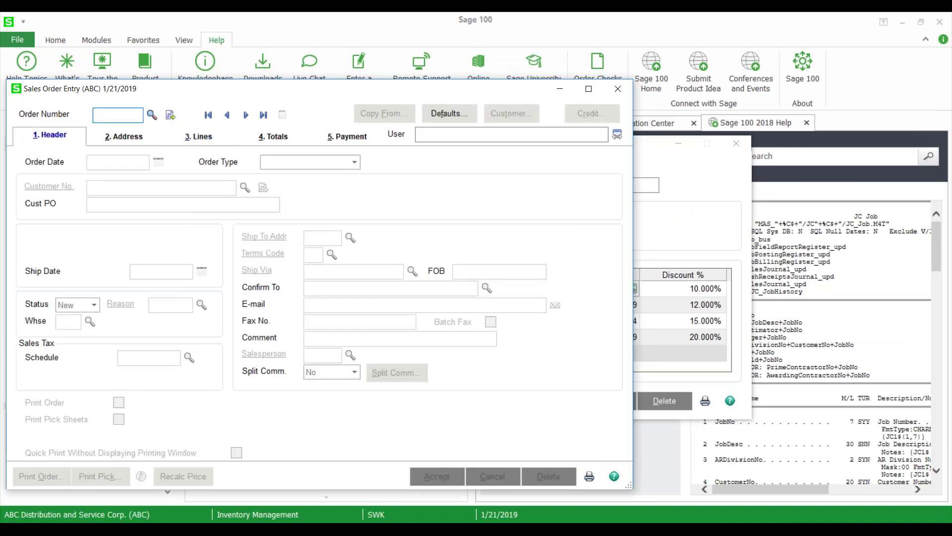
Open the ABS customer's sales order by its order number and display its lines.
type("180")
key("Tab")
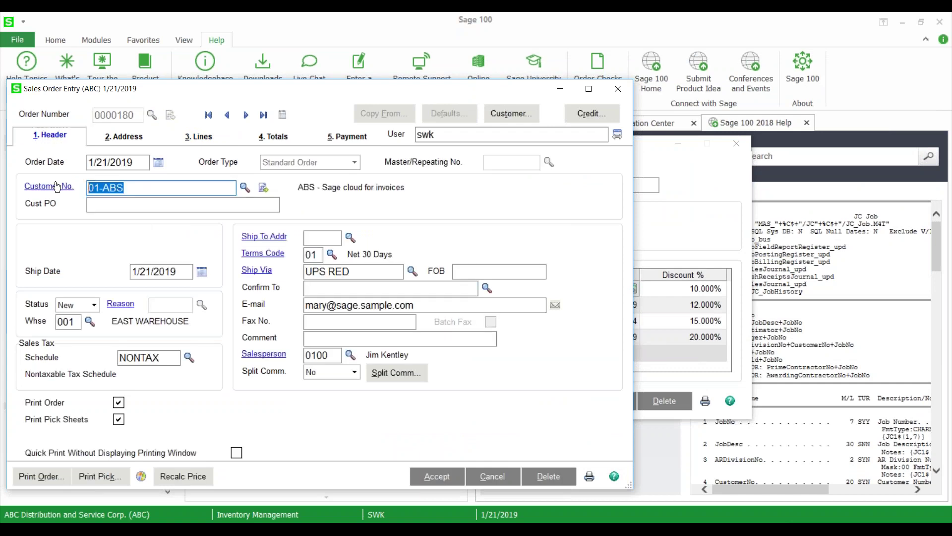
left_click(191, 137)
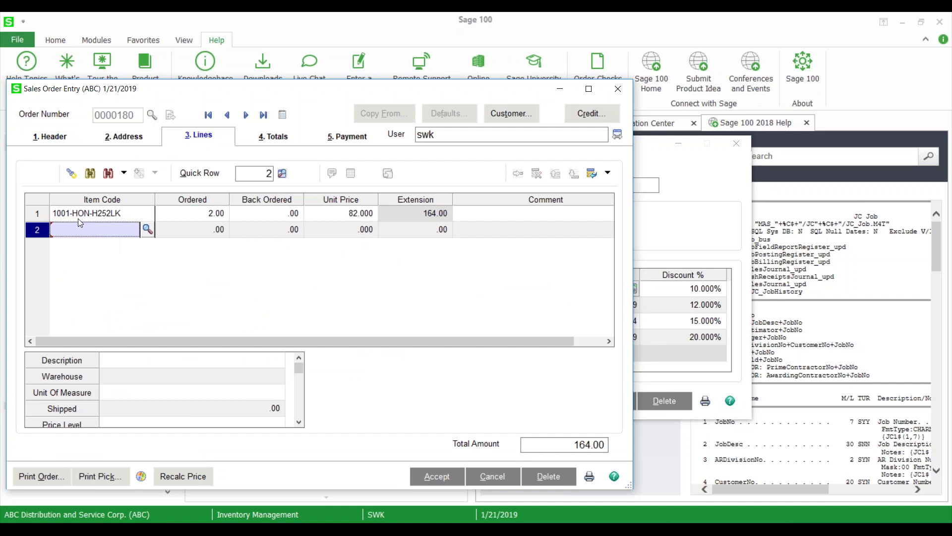
Open the item record for 1001-HON-H252LK from line 1 and examine its retail and standard prices.
left_click(91, 219)
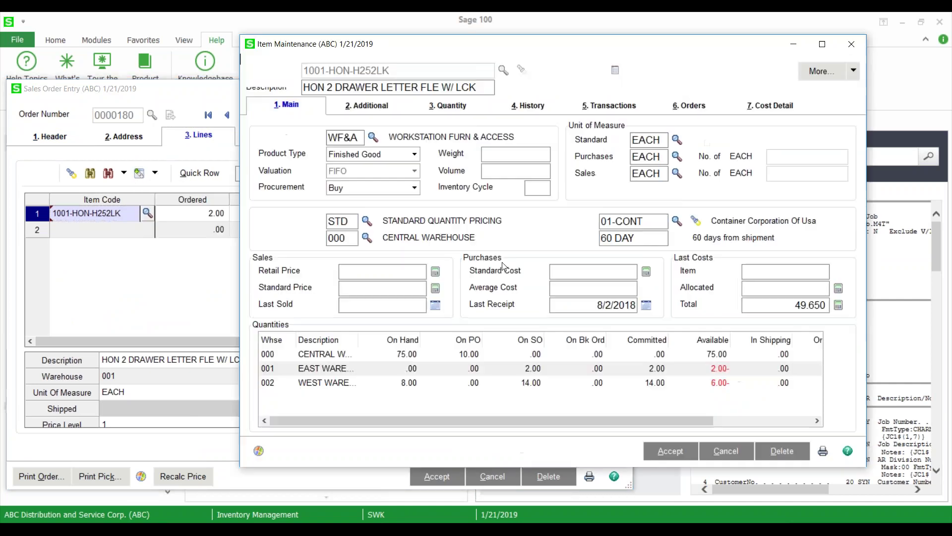
left_click(362, 273)
key("Tab")
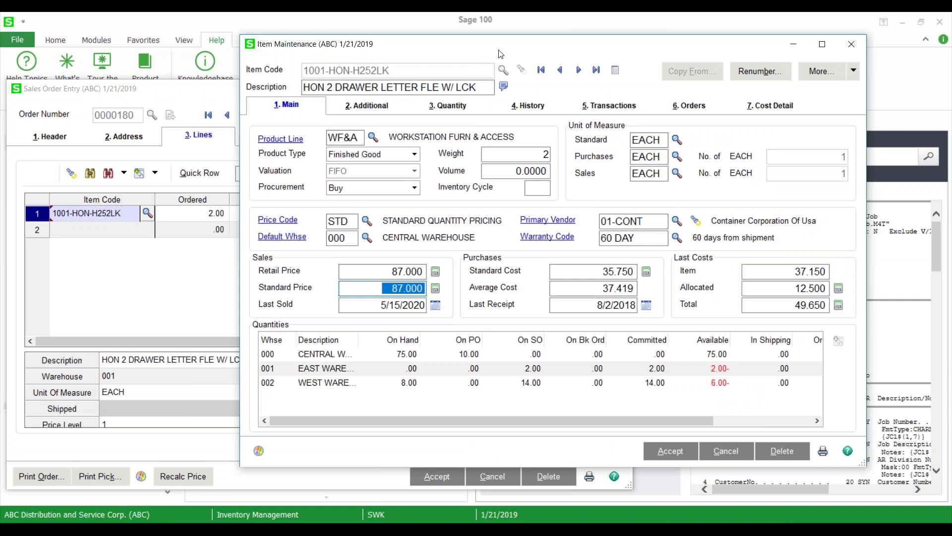
left_click_drag(500, 54, 563, 44)
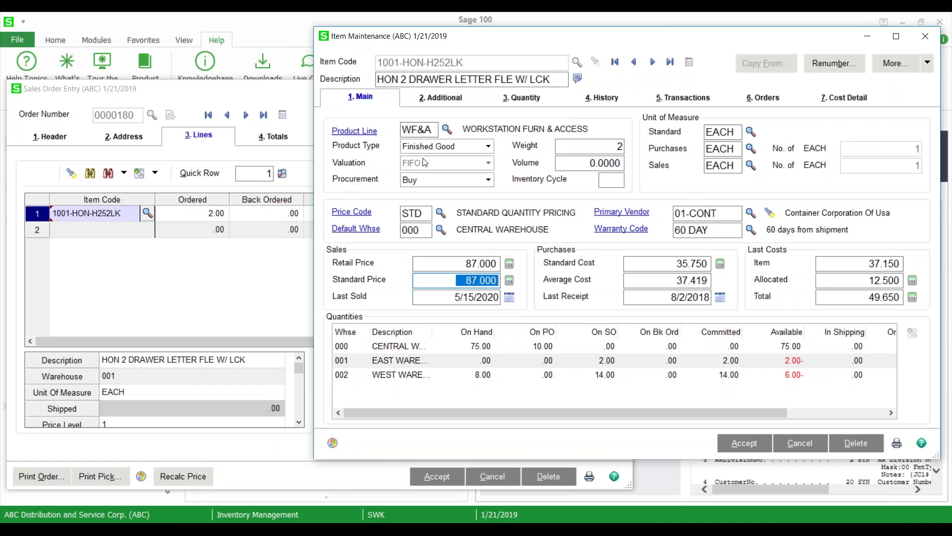
Examine the ABS customer price schedule in item 1001-HON-H252LK's pricing, accept it, and close the pricing and item records.
left_click(925, 65)
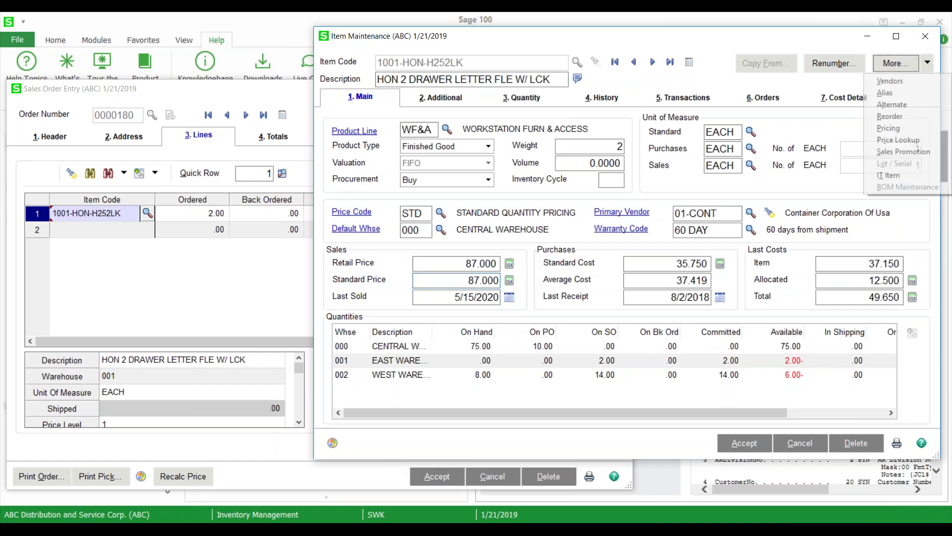
left_click(892, 128)
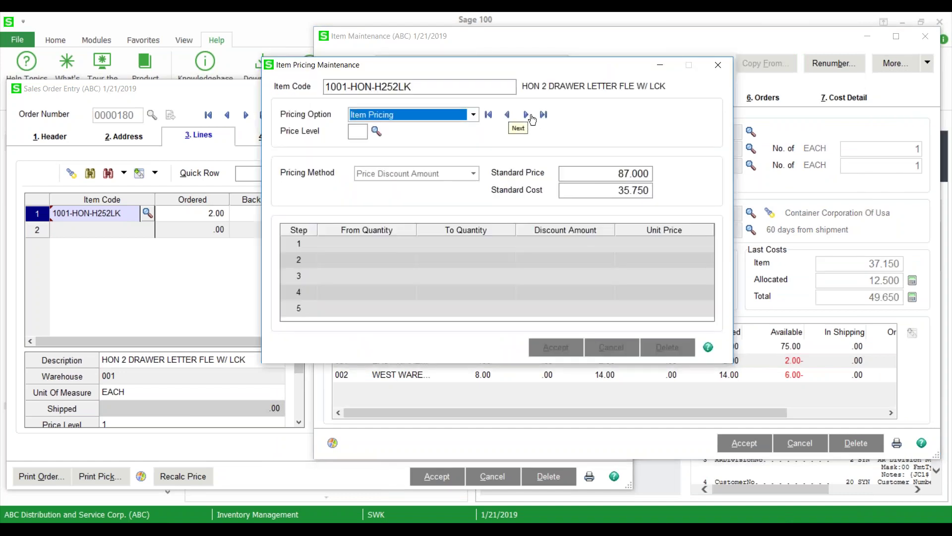
left_click(530, 118)
left_click(527, 115)
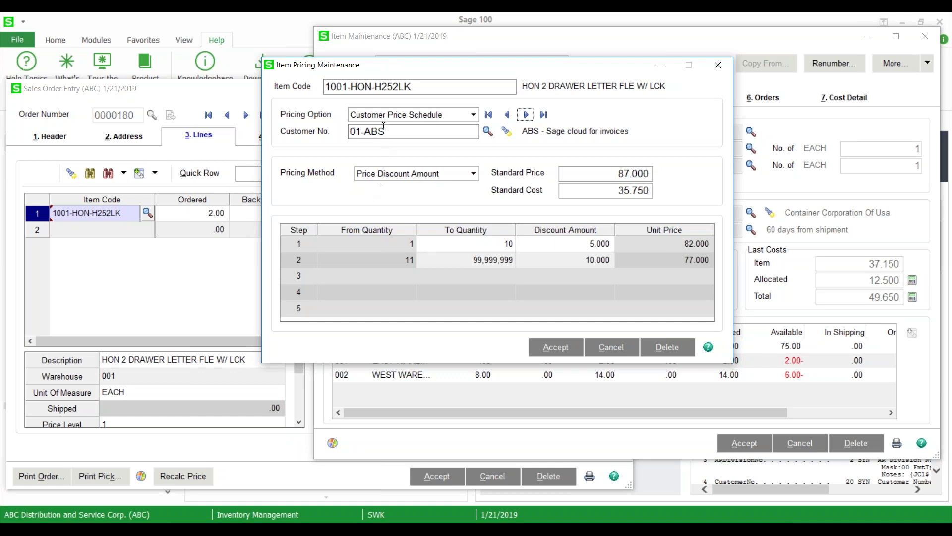
left_click_drag(412, 86, 325, 86)
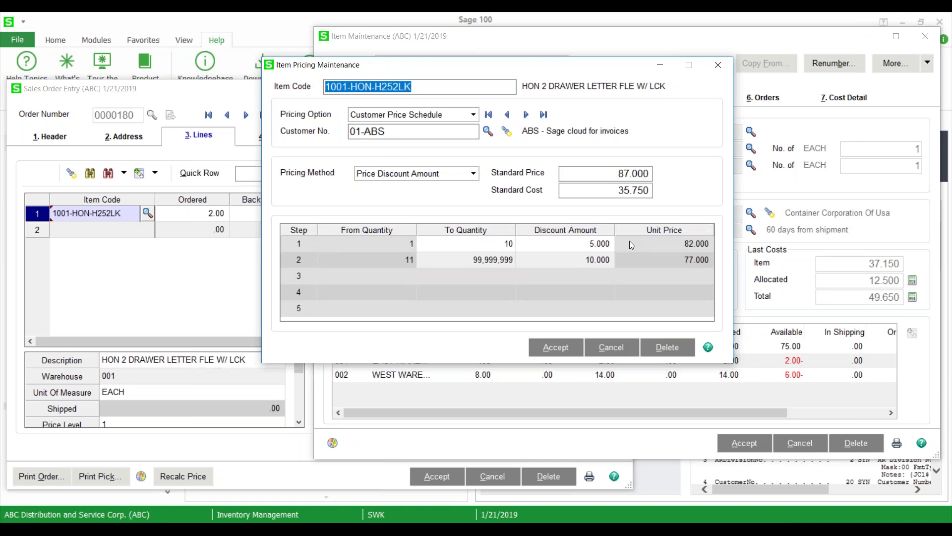
left_click(561, 347)
left_click(724, 67)
left_click(925, 35)
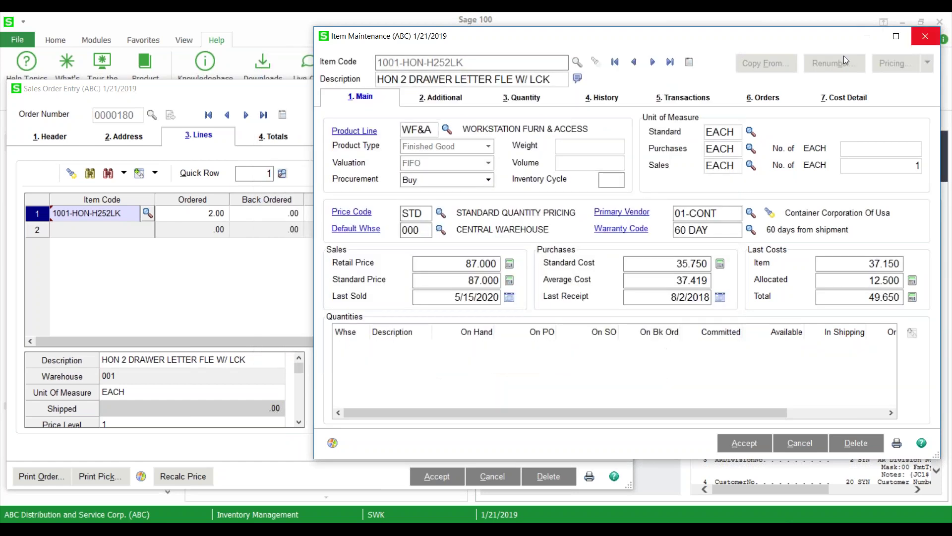
Check the cost in the line details of item 1001-HON-H252LK on the sales order.
left_click(299, 422)
left_click(299, 422)
left_click(299, 422)
left_click(299, 422)
left_click(299, 422)
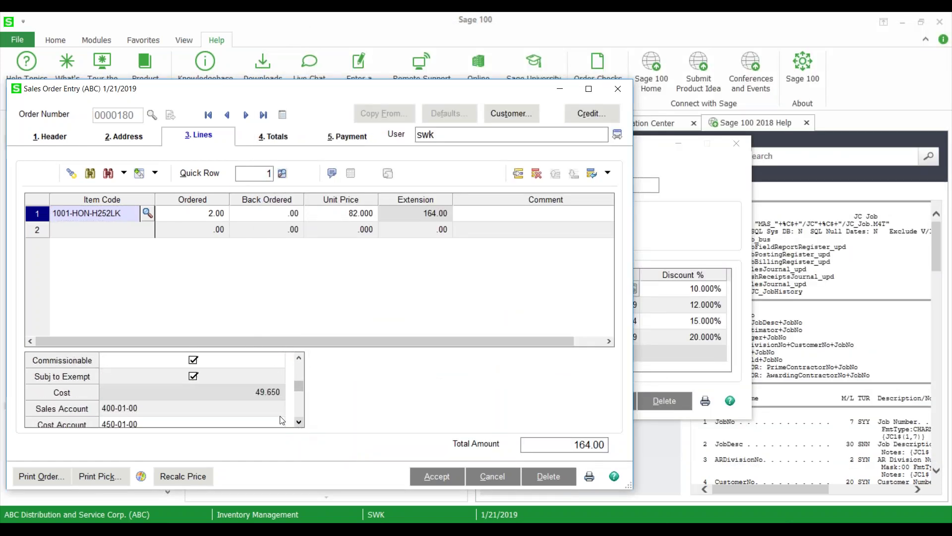
left_click(232, 388)
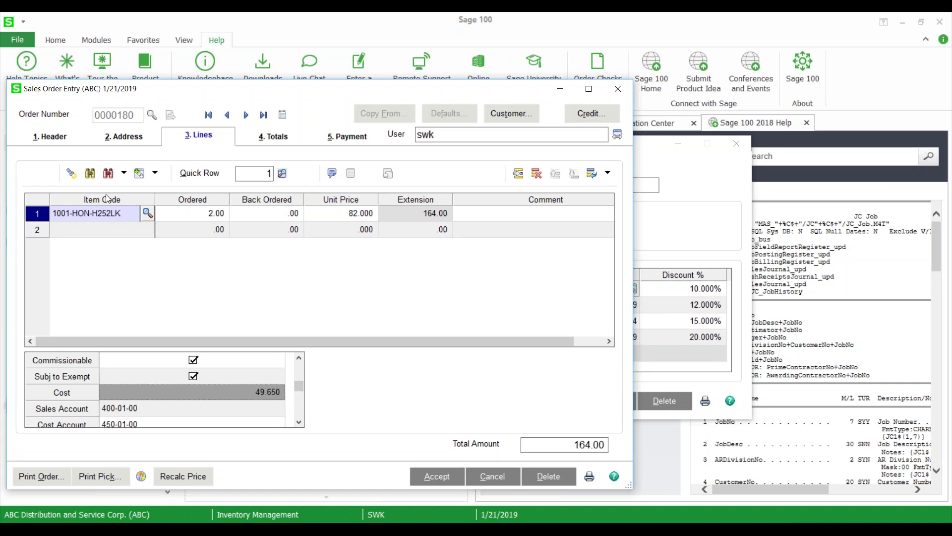
Reopen item 1001-HON-H252LK in Item Maintenance from the order line and check its total last cost against the line cost.
left_click(156, 173)
left_click(193, 248)
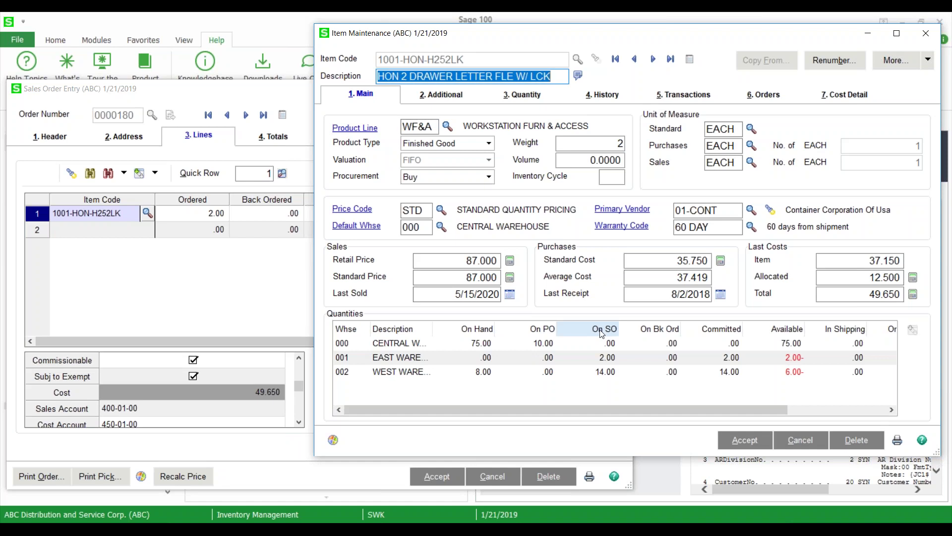
left_click(851, 296)
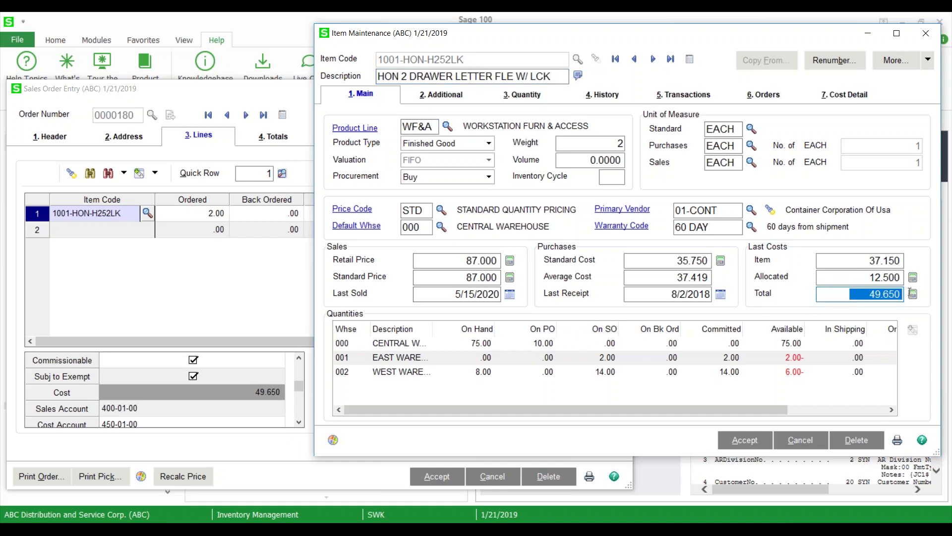
left_click(370, 157)
Examine the last cost for each vendor of item 1001-HON-H252LK in Item Vendors Maintenance and close the vendor list.
left_click(928, 60)
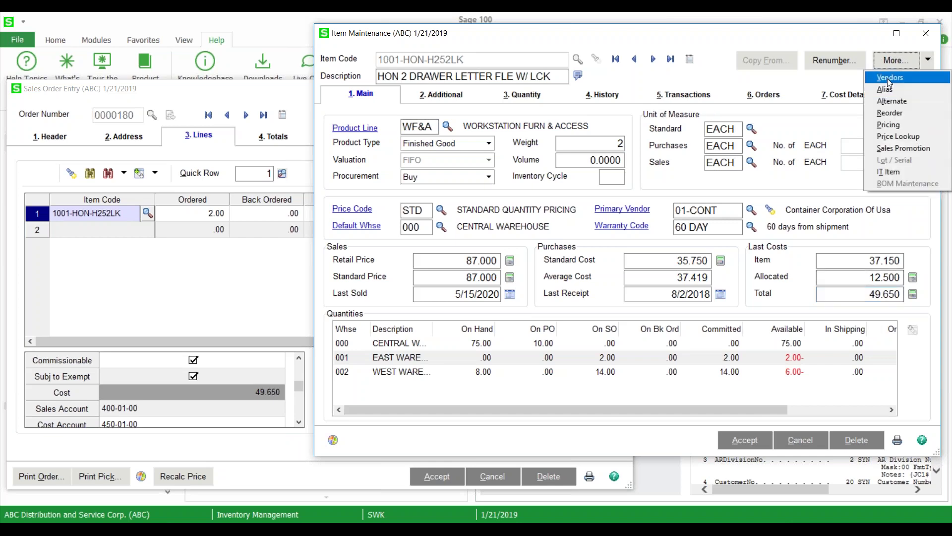
left_click(888, 79)
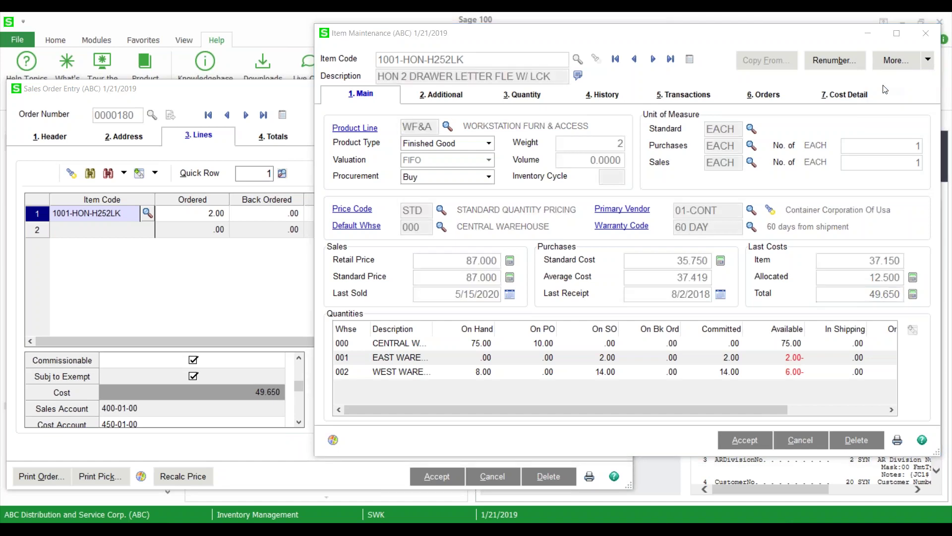
left_click(480, 155)
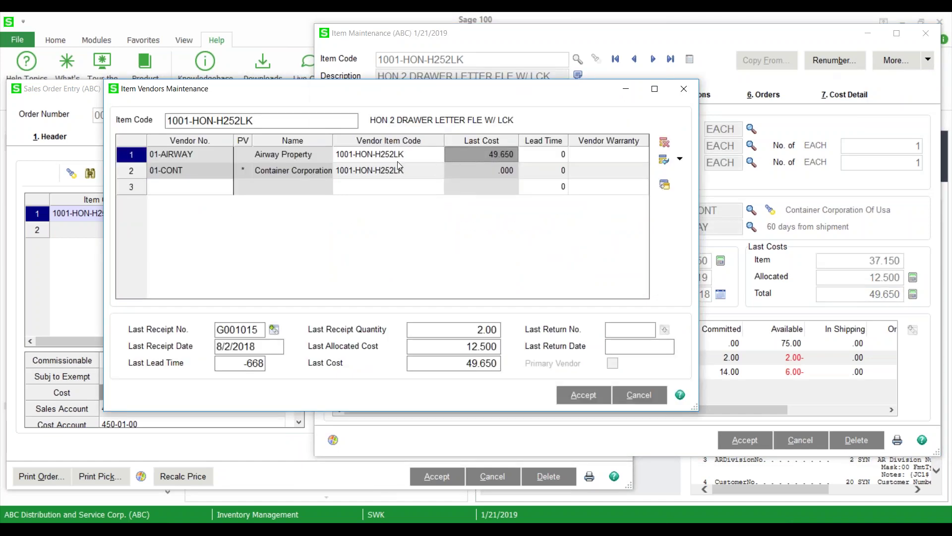
left_click(203, 178)
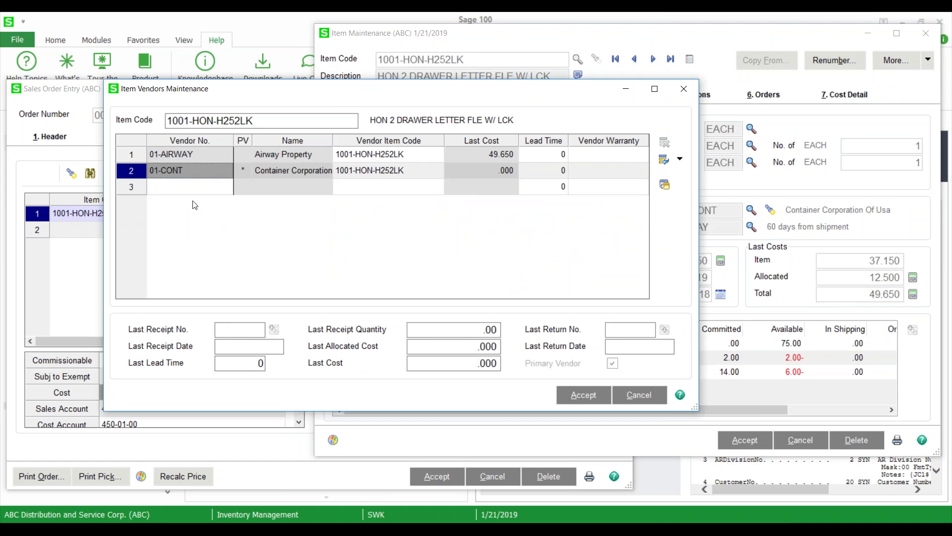
left_click(180, 192)
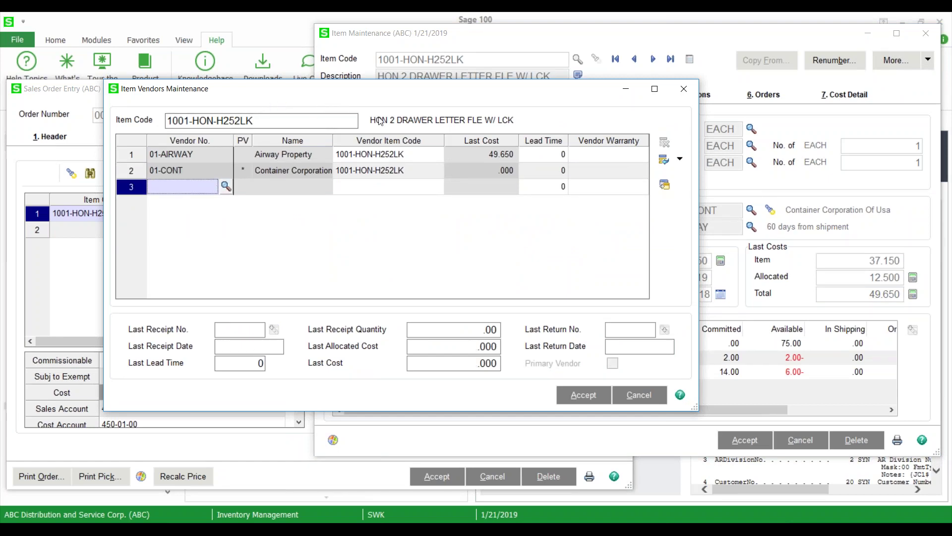
left_click_drag(380, 88, 473, 150)
left_click(778, 149)
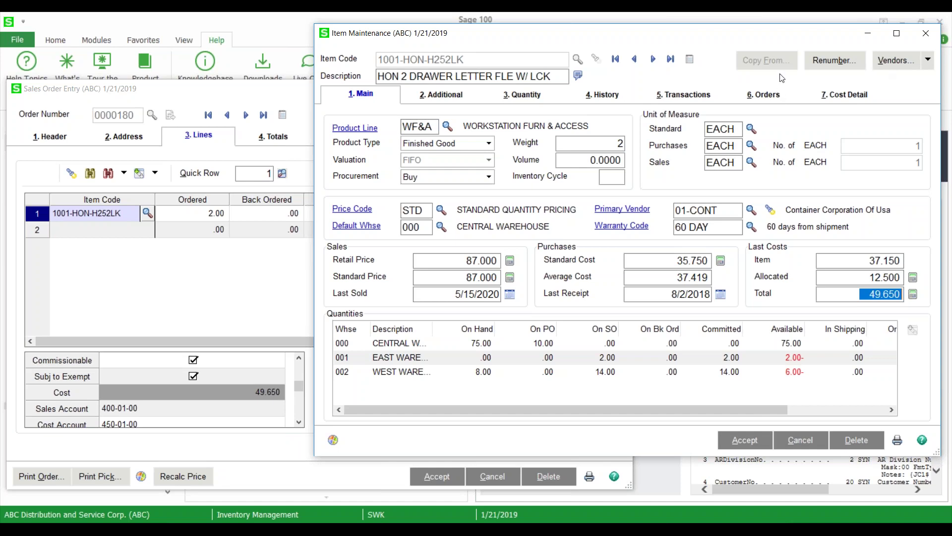
Close Item Maintenance, Sales Order Entry and the price discount window behind them to return to the Inventory Management tasks.
left_click(926, 33)
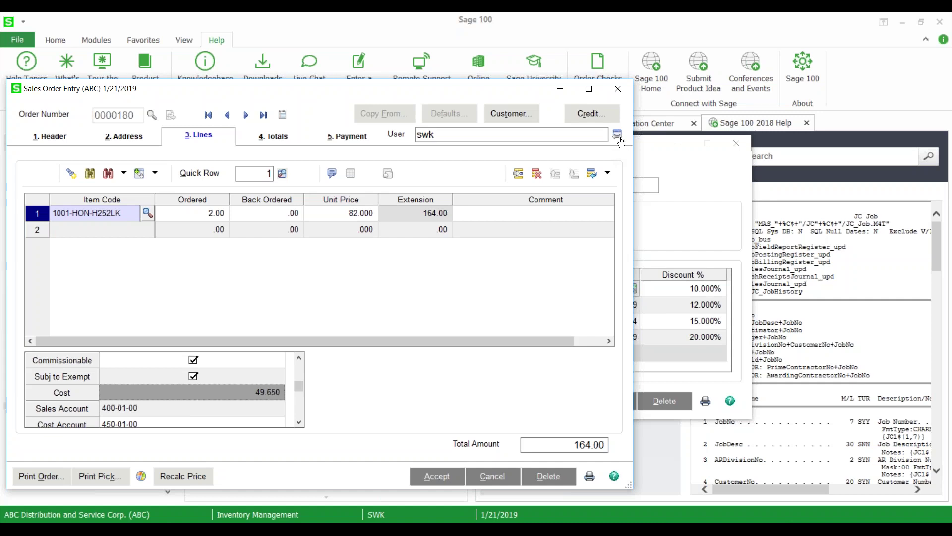
left_click(618, 88)
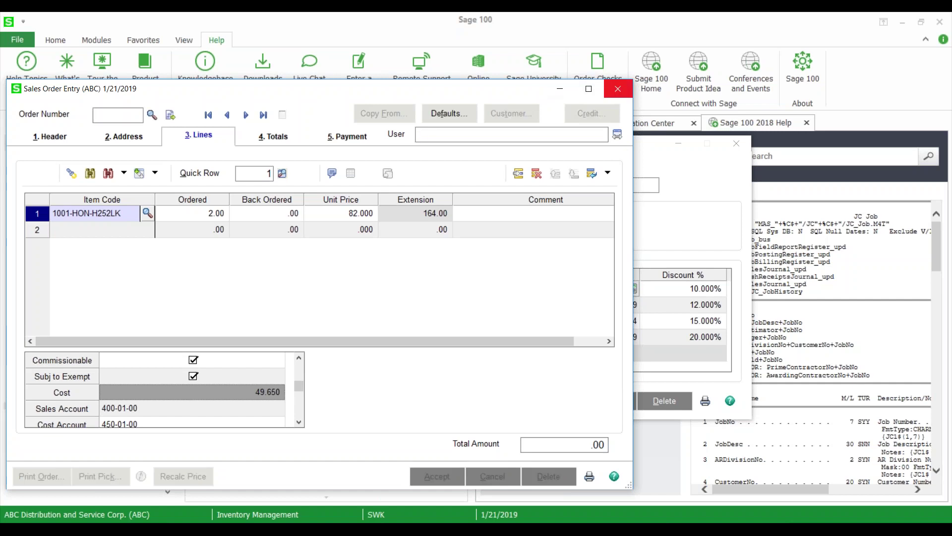
left_click(83, 199)
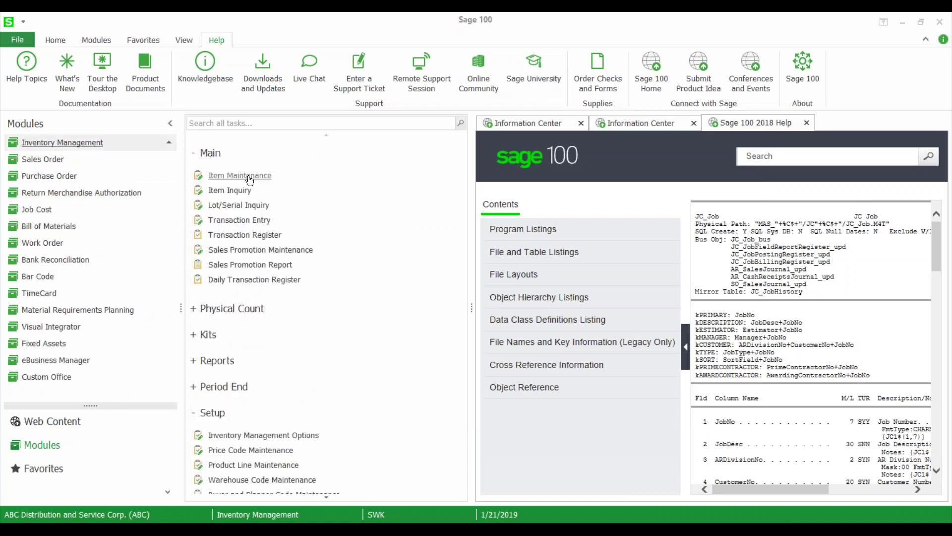
Open item D1000-CD in Item Maintenance and examine the unit cost of its sales transaction across all warehouses.
left_click(250, 176)
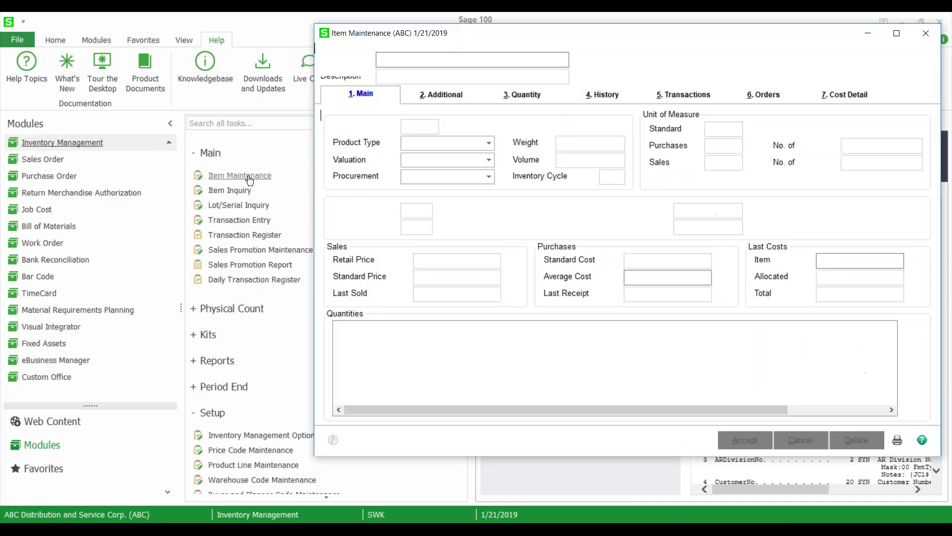
type("D1000")
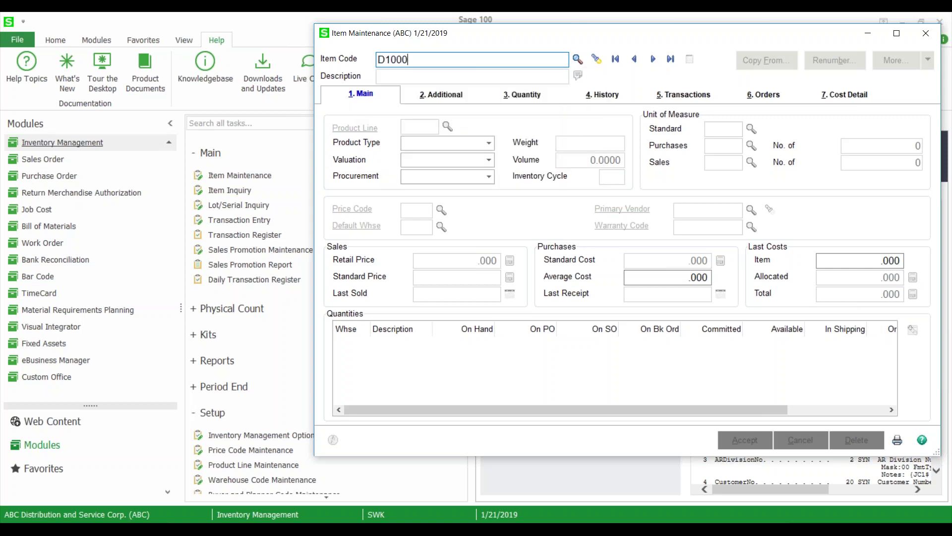
type("-CD")
key("Tab")
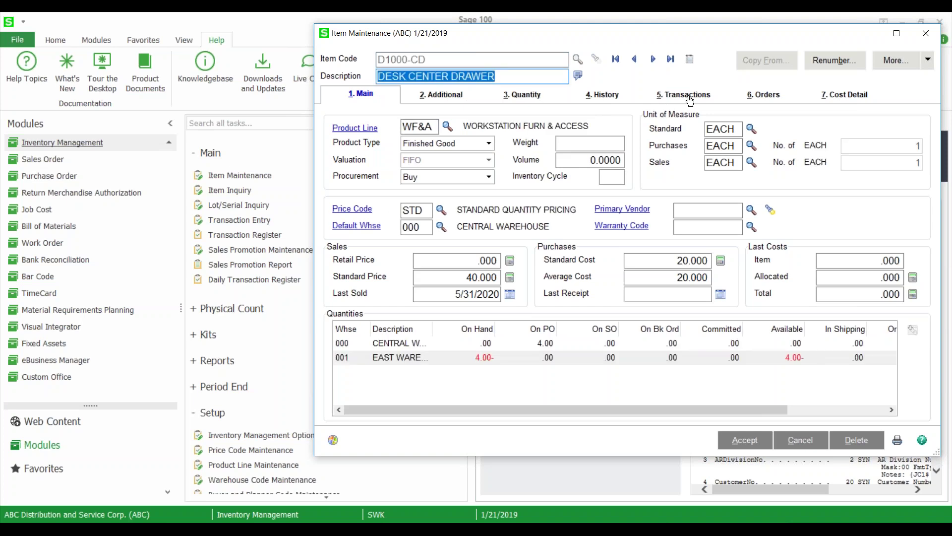
left_click(690, 95)
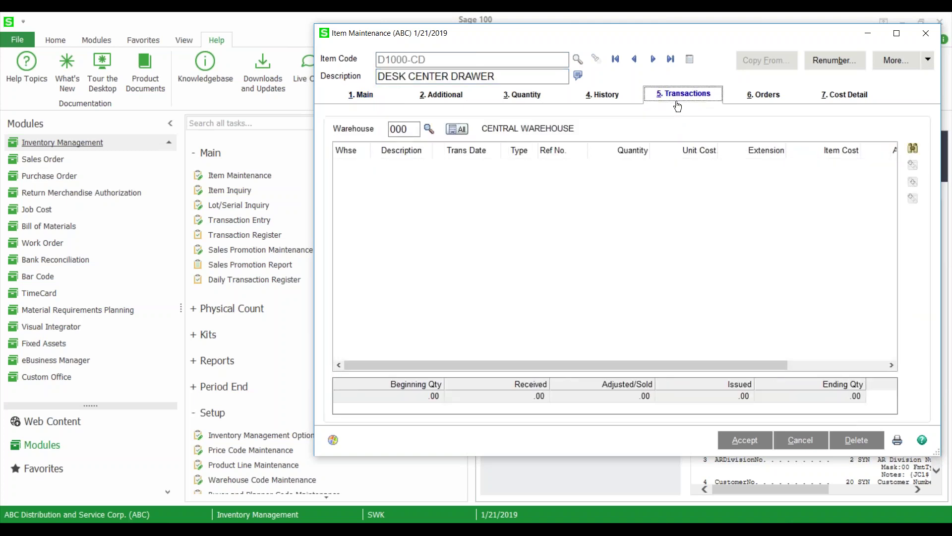
left_click(457, 129)
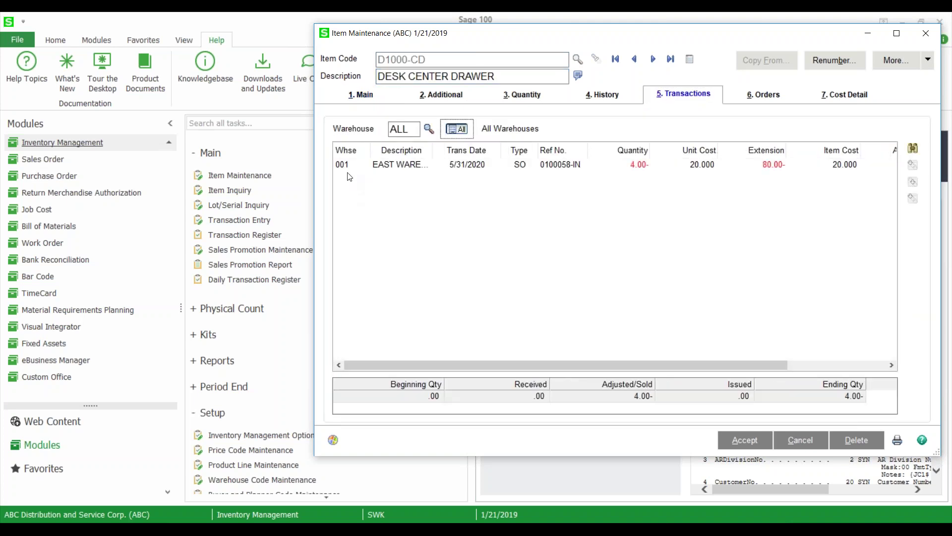
left_click(378, 169)
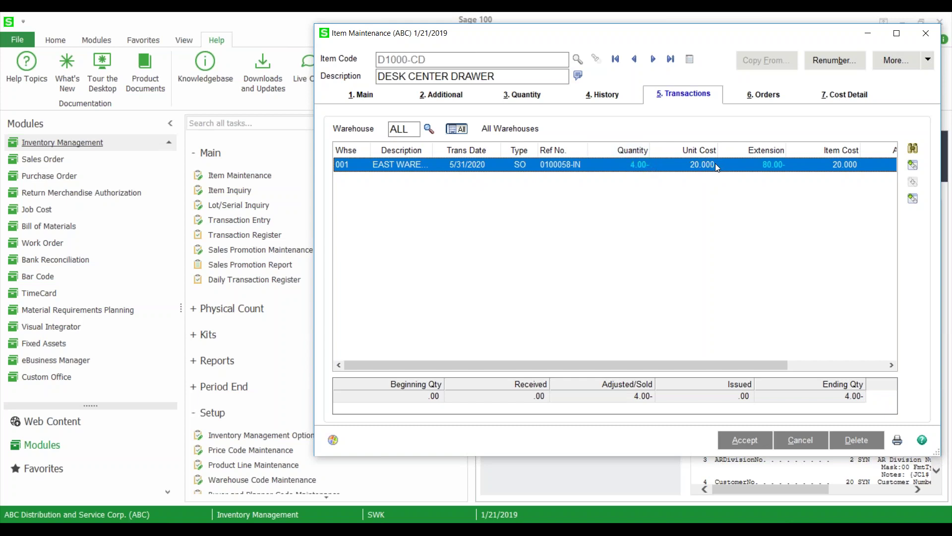
Review item D1000-CD's total last cost, average cost and standard cost, and its quantities in warehouse 001.
left_click(369, 98)
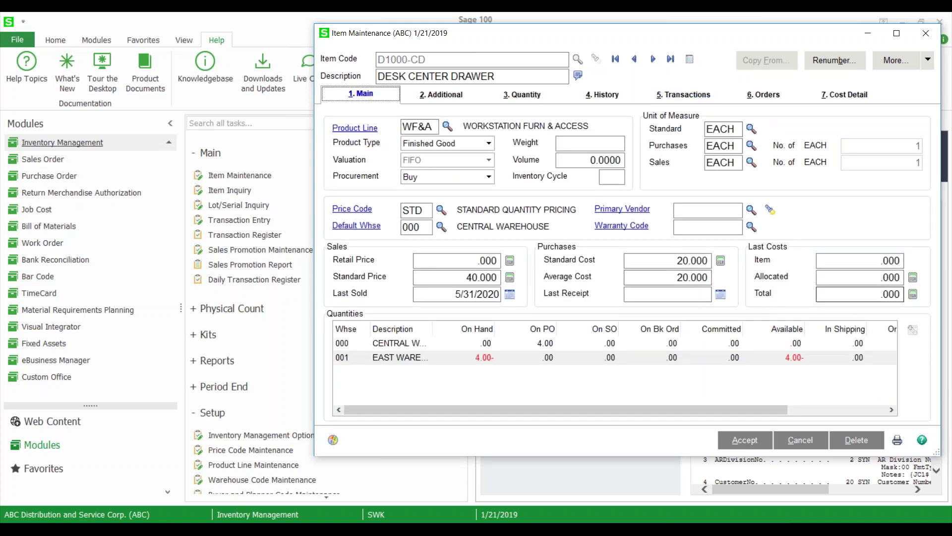
left_click(863, 296)
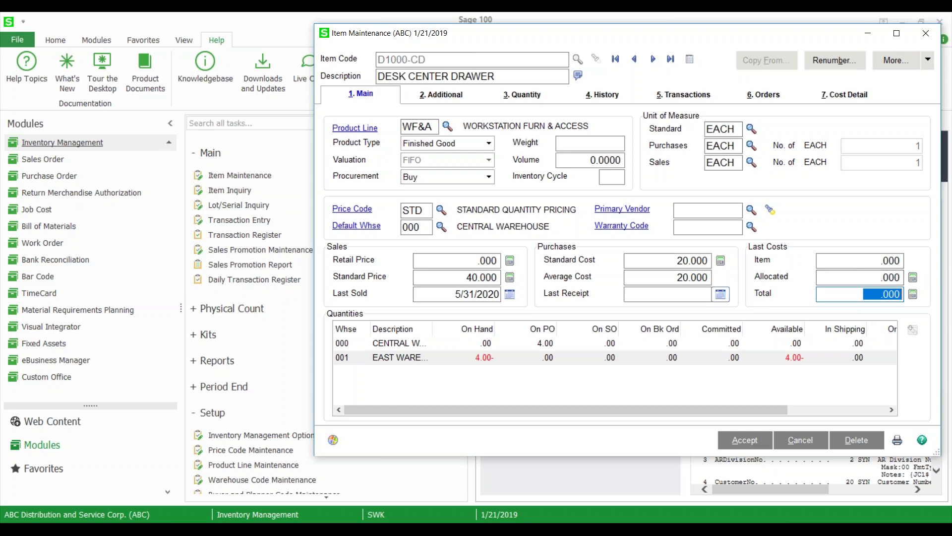
left_click(689, 277)
left_click(654, 258)
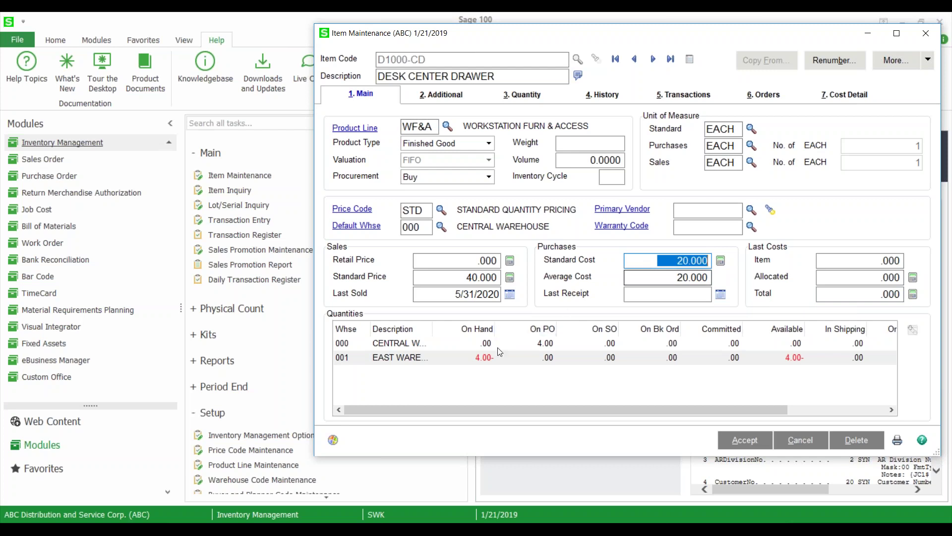
left_click(520, 358)
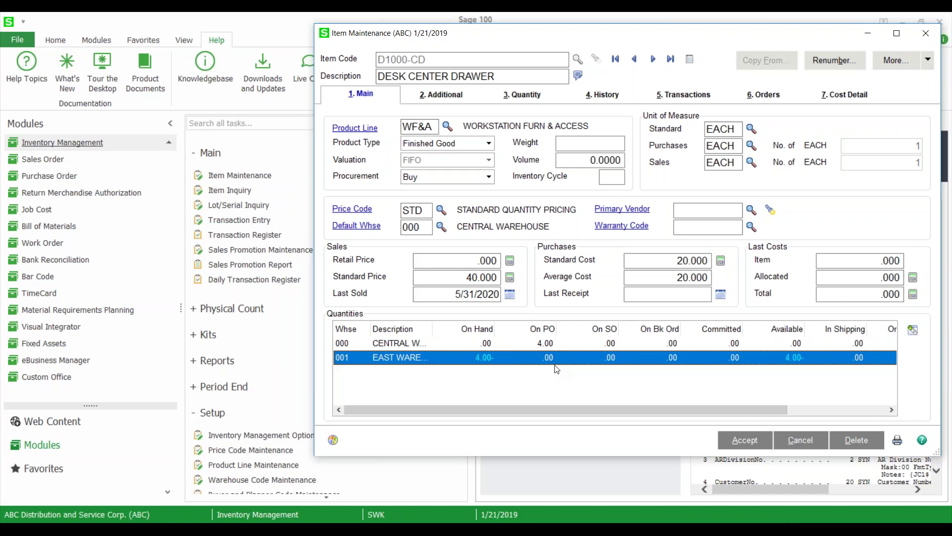
Switch to the Purchase Order module and dismiss the form template selection.
left_click(59, 177)
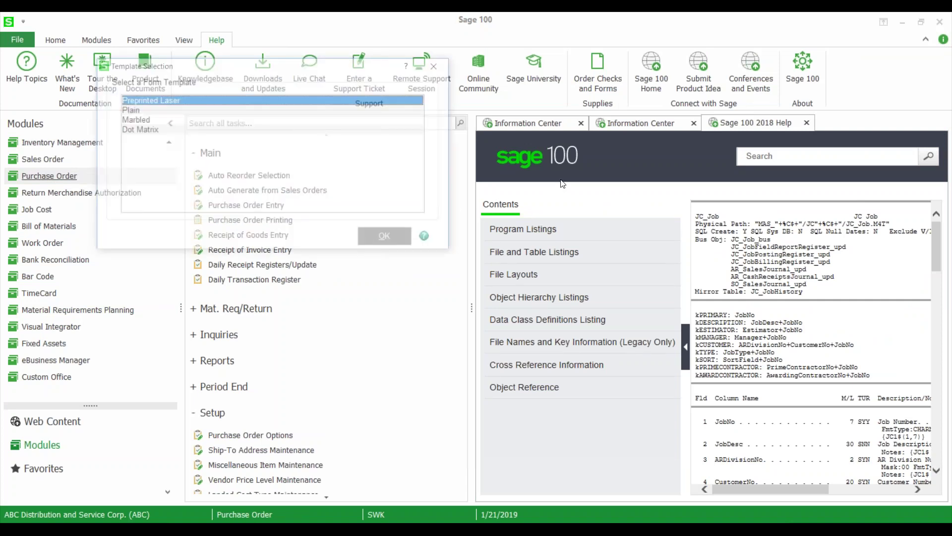
key("Escape")
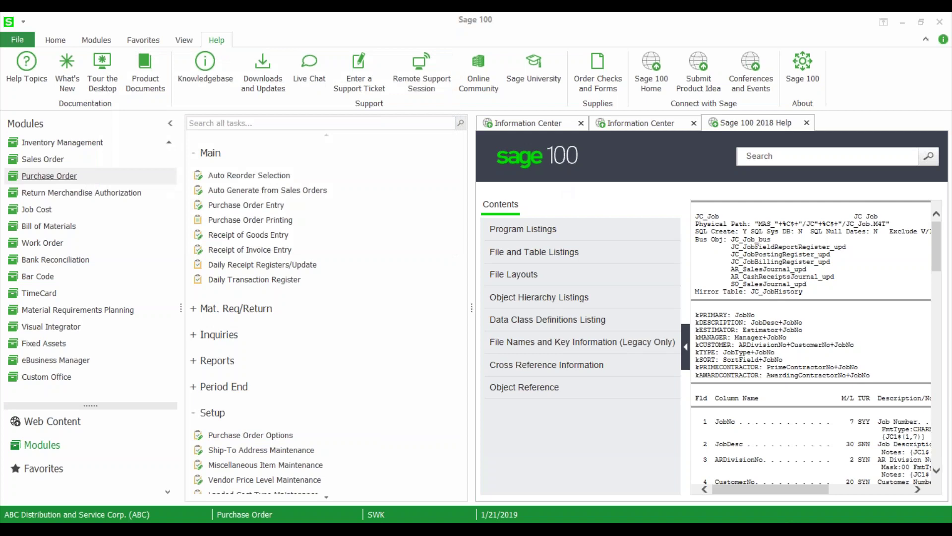
Open the existing Airway Property purchase order, review the D1000-CD line's ordered quantity and unit cost, and accept and close the order.
left_click(726, 67)
type("10070")
key("Tab")
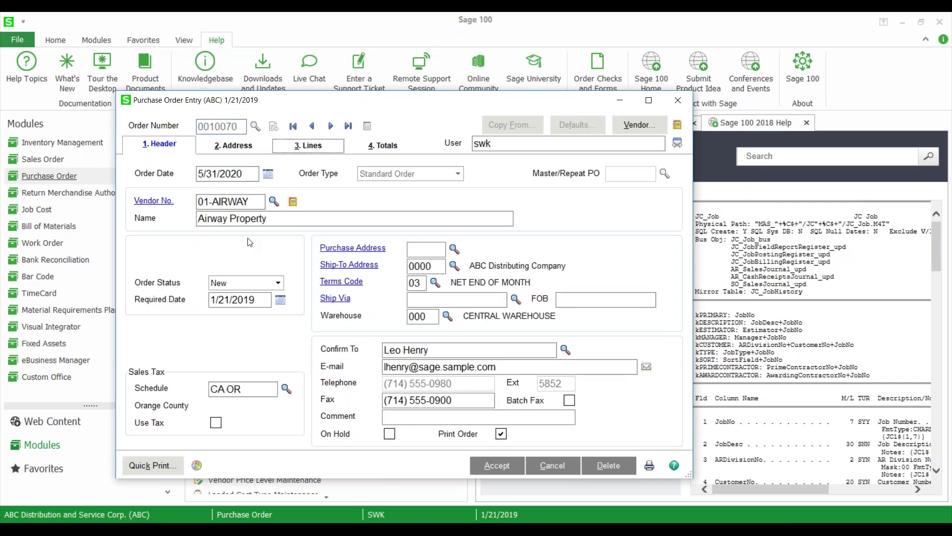
key("alt+3")
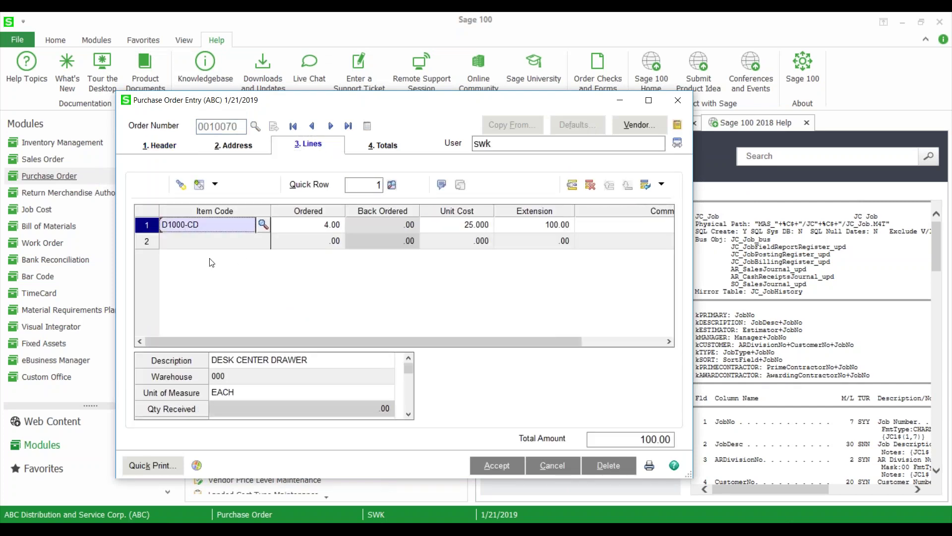
key("Tab")
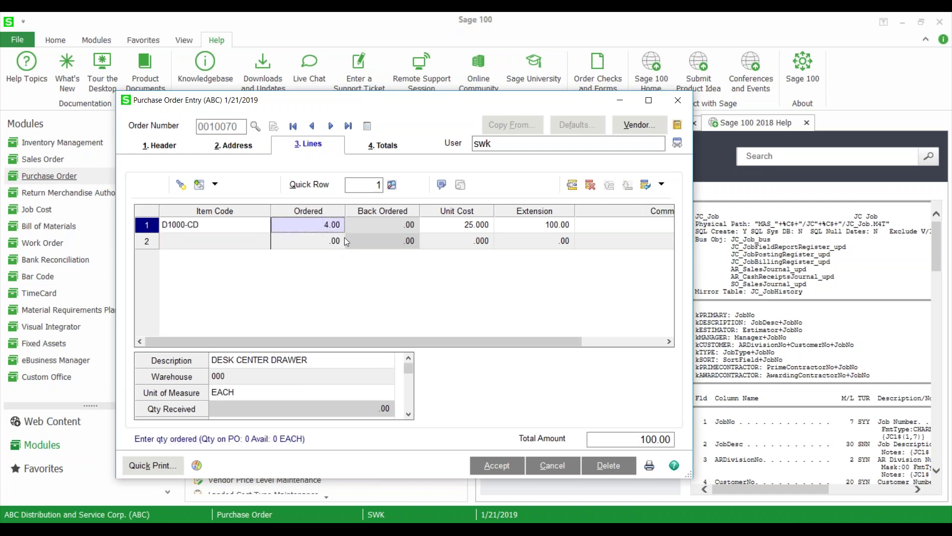
left_click(455, 226)
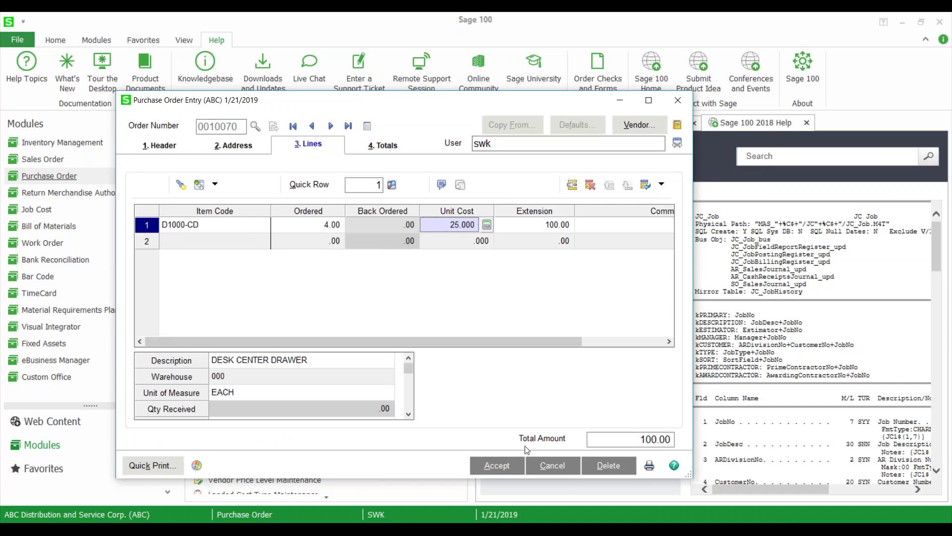
left_click(496, 467)
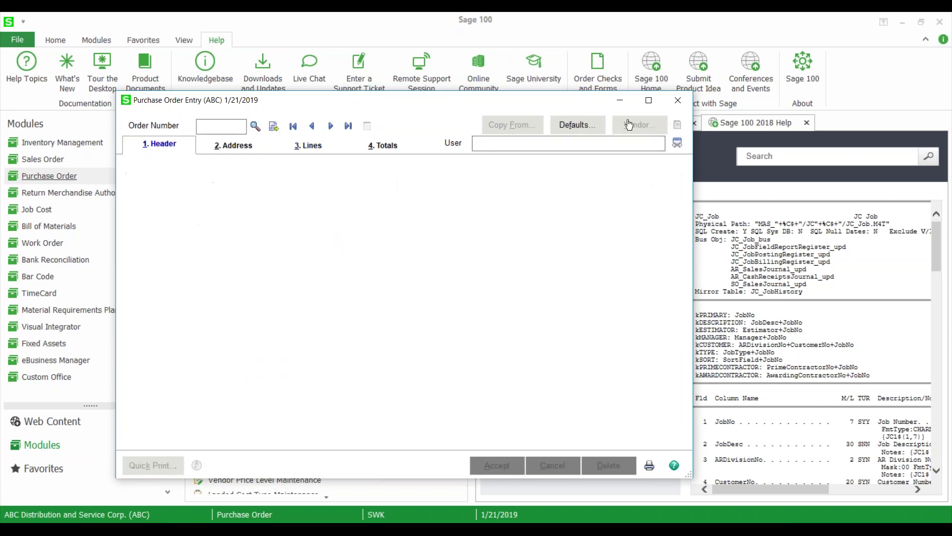
left_click(676, 100)
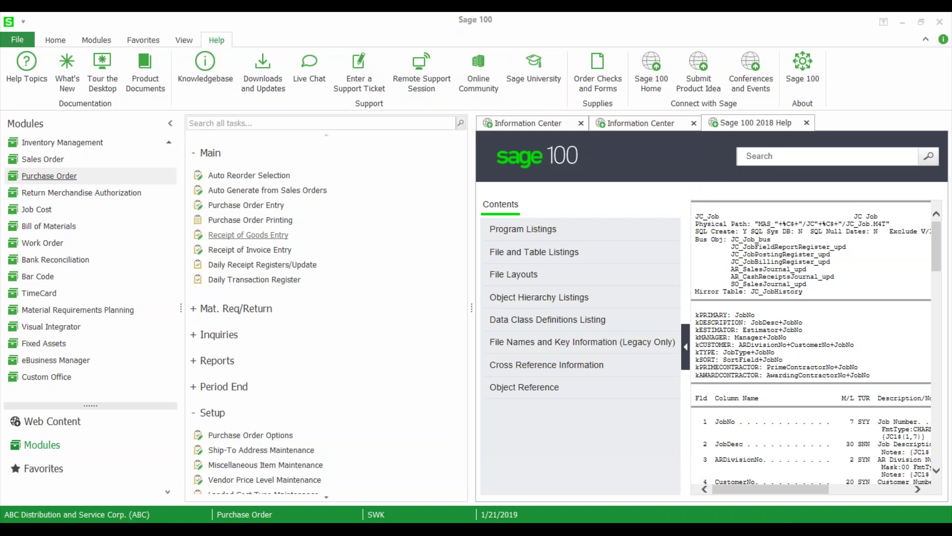
Start a receipt of goods dated 5/31/2020 against the Airway Property purchase order, with invoice number 1234563.
left_click(248, 235)
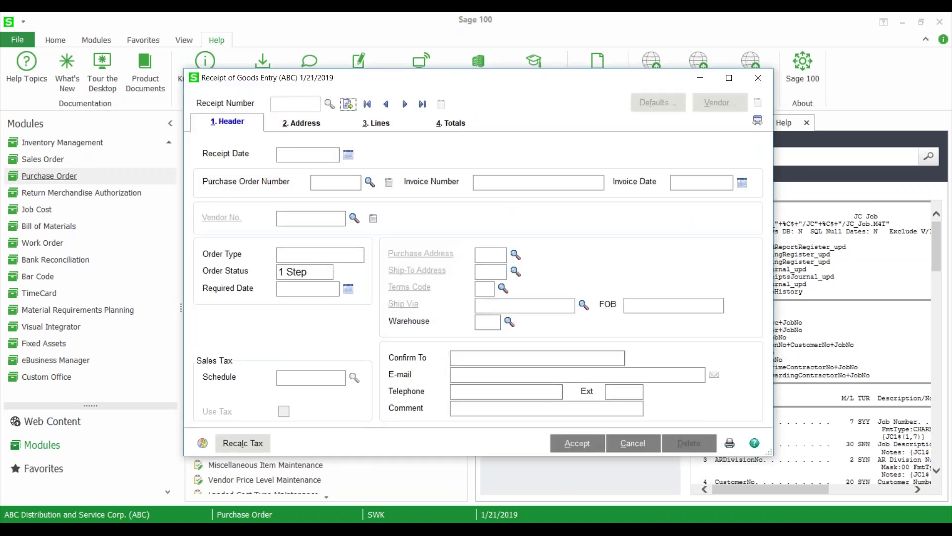
type("053")
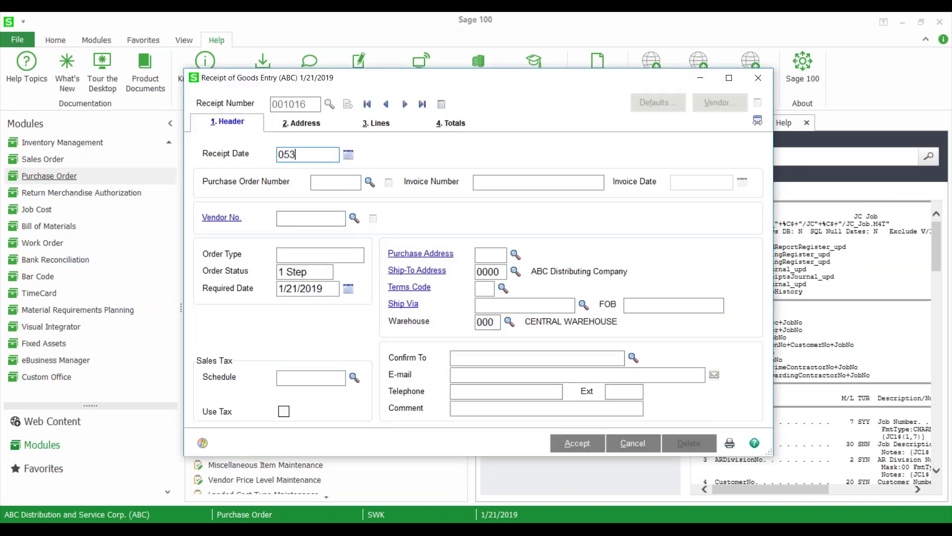
type("12020")
key("Tab")
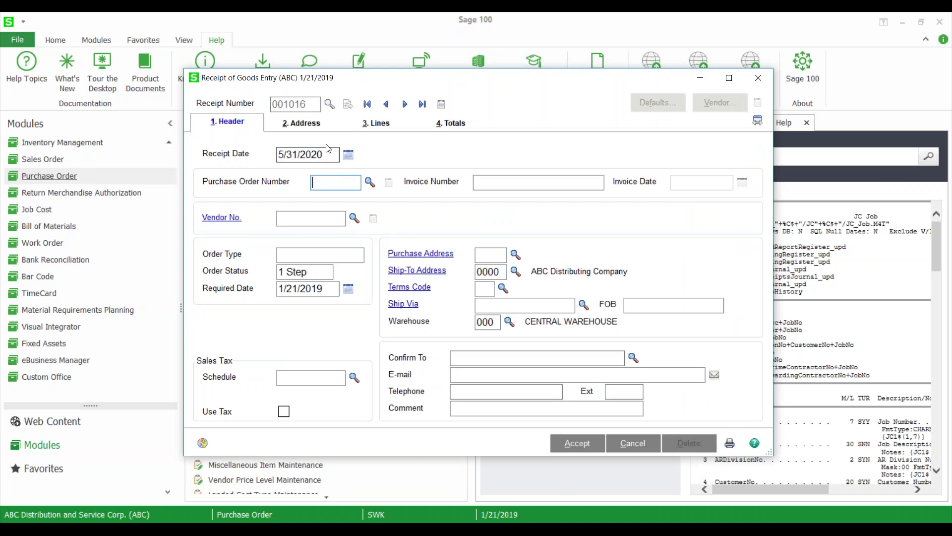
type("10070")
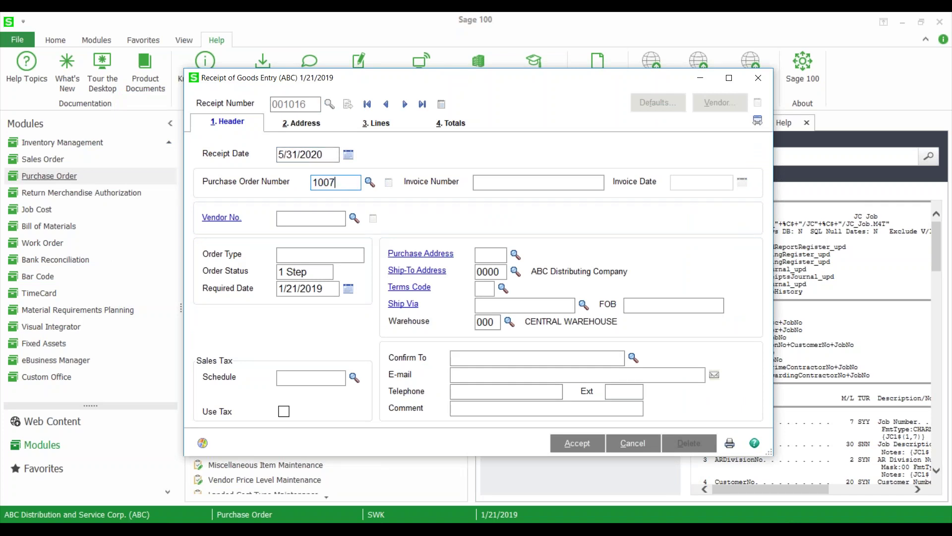
key("Tab")
type("1234563")
key("Tab")
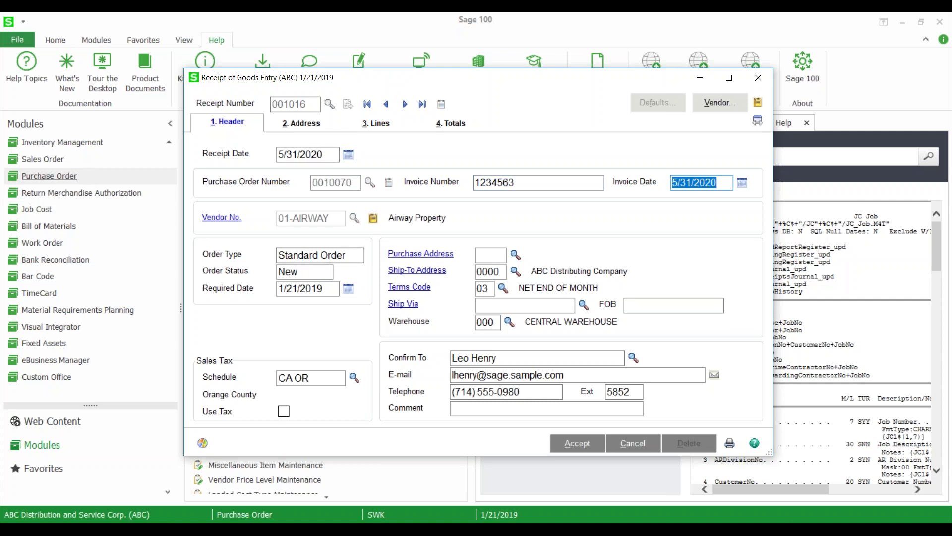
Receive the complete purchase order on the receipt's lines and accept the receipt of goods.
left_click(371, 125)
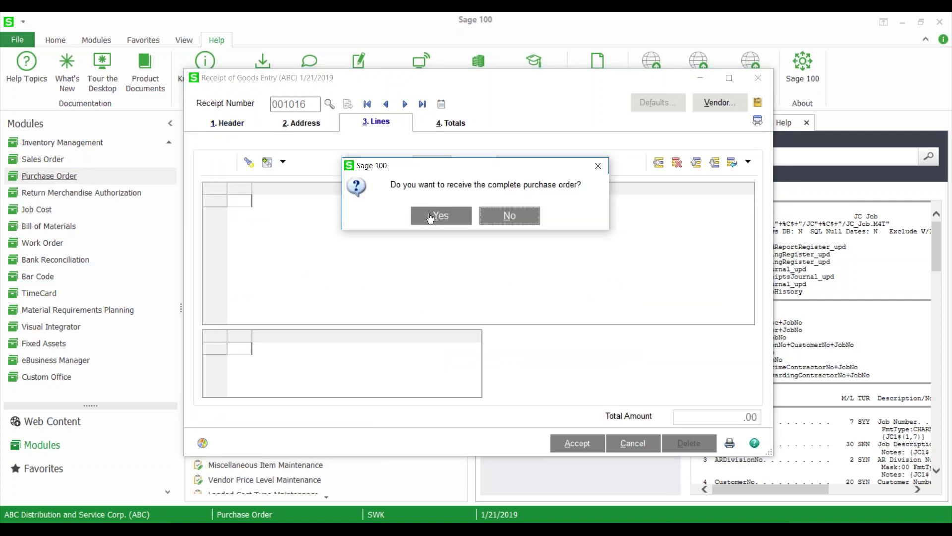
key("Return")
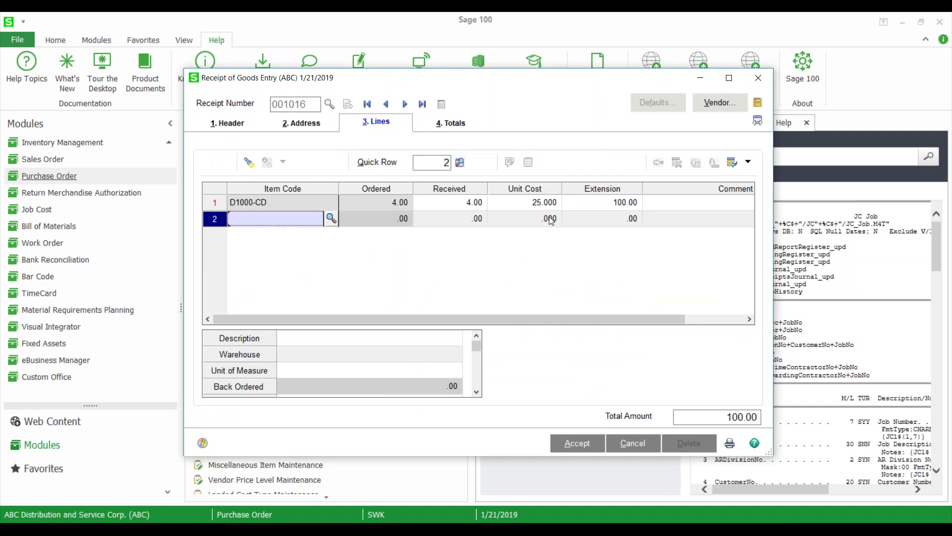
left_click(452, 122)
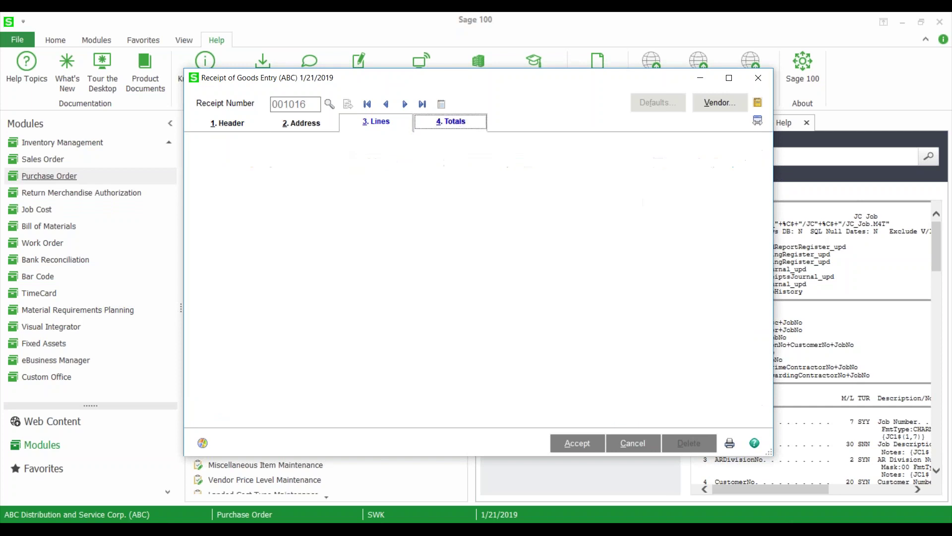
left_click(573, 446)
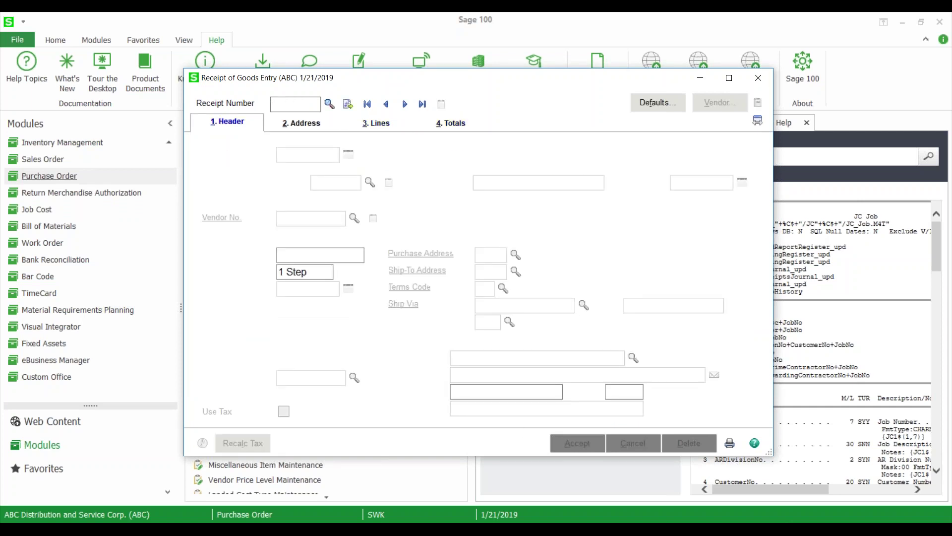
Set the purchase order posting date to 5/31/2020 and preview the daily receipt registers.
left_click(728, 444)
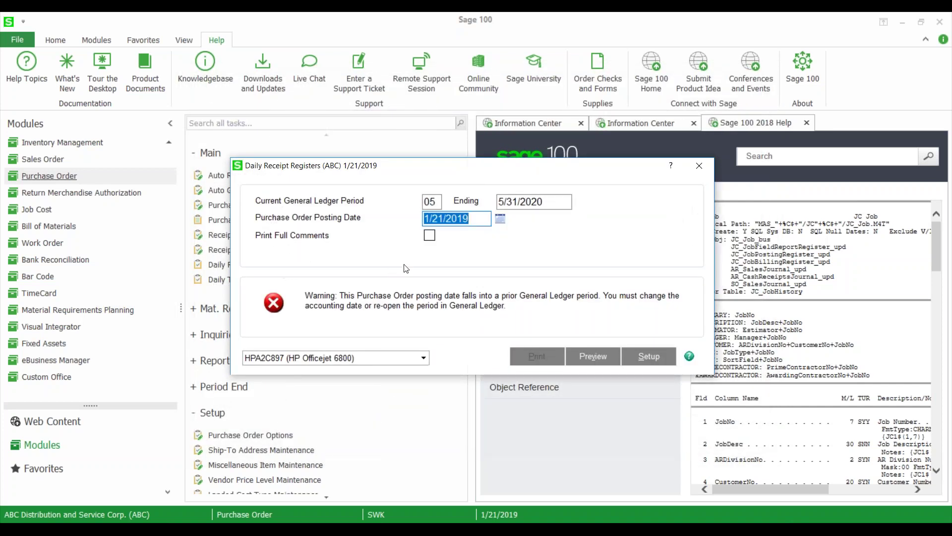
type("0531200")
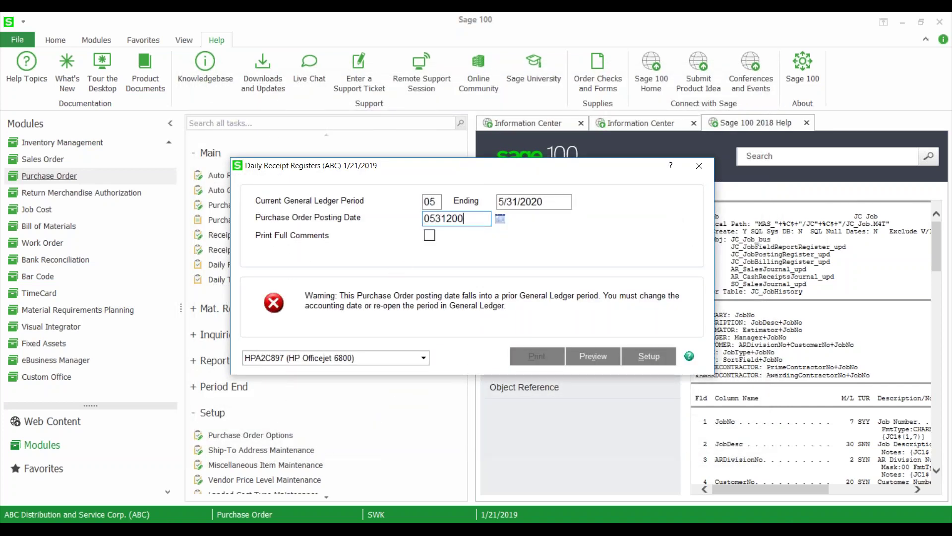
type("0")
key("Tab")
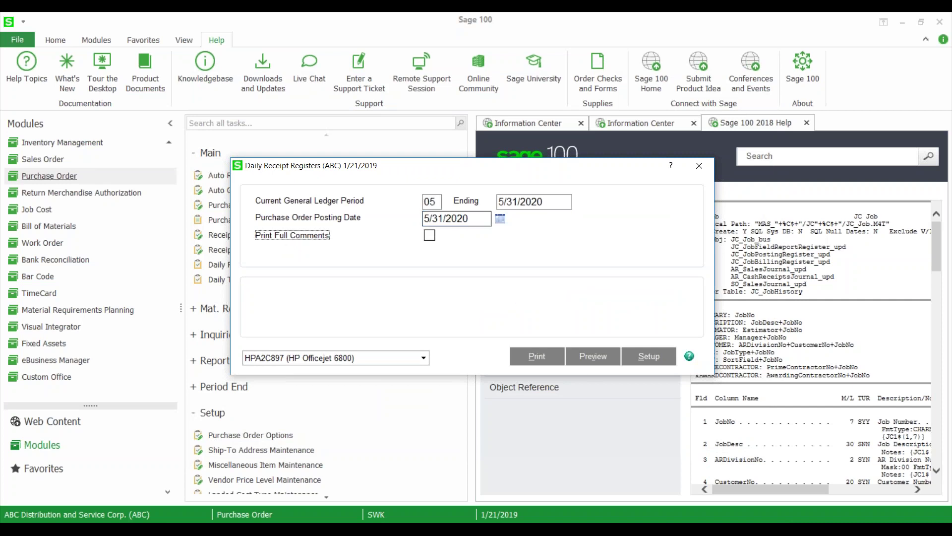
left_click(596, 365)
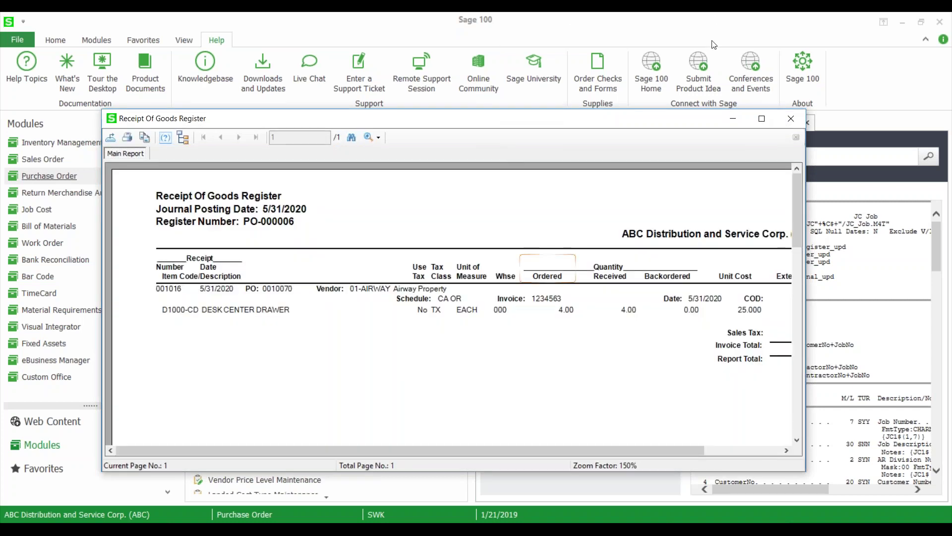
Go through and close the receipt register, purchases journal and tax journal summary previews, and post the register update.
left_click(785, 118)
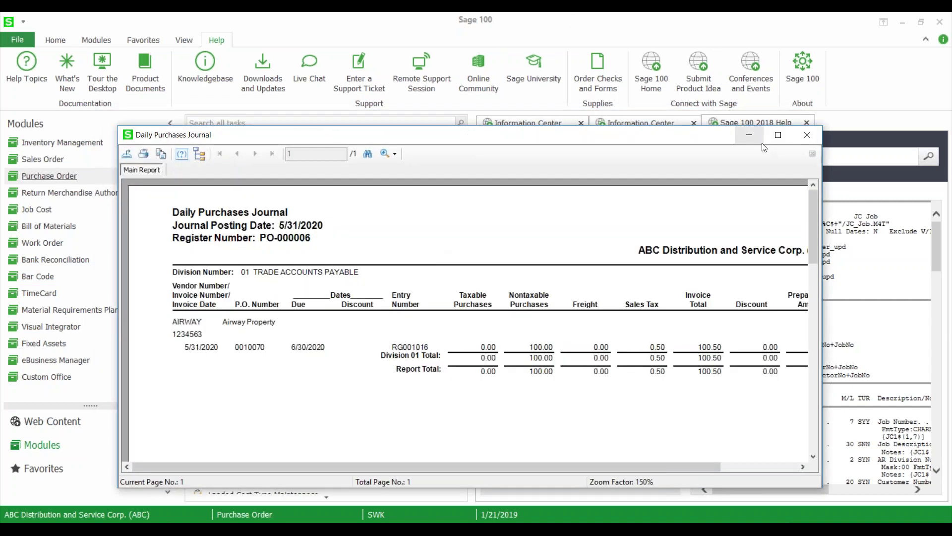
left_click(806, 136)
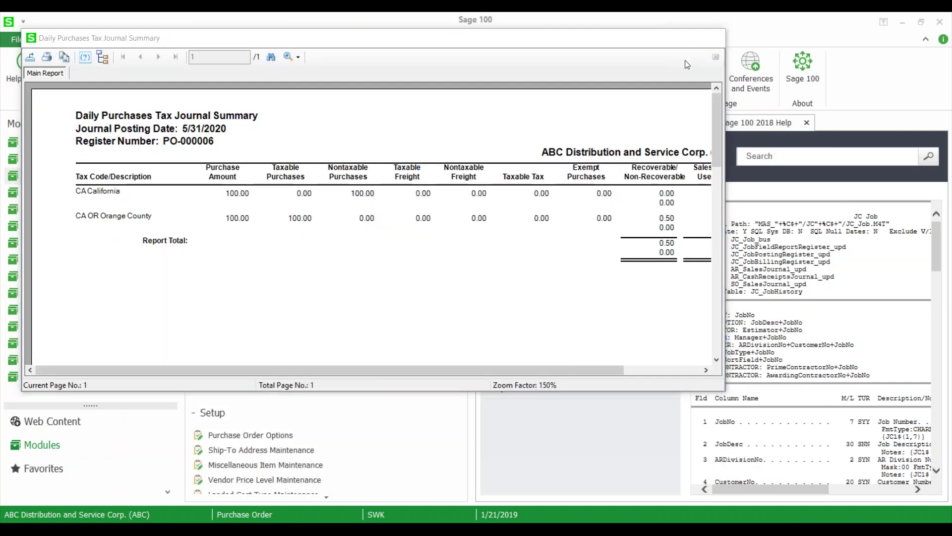
left_click(715, 38)
left_click(453, 221)
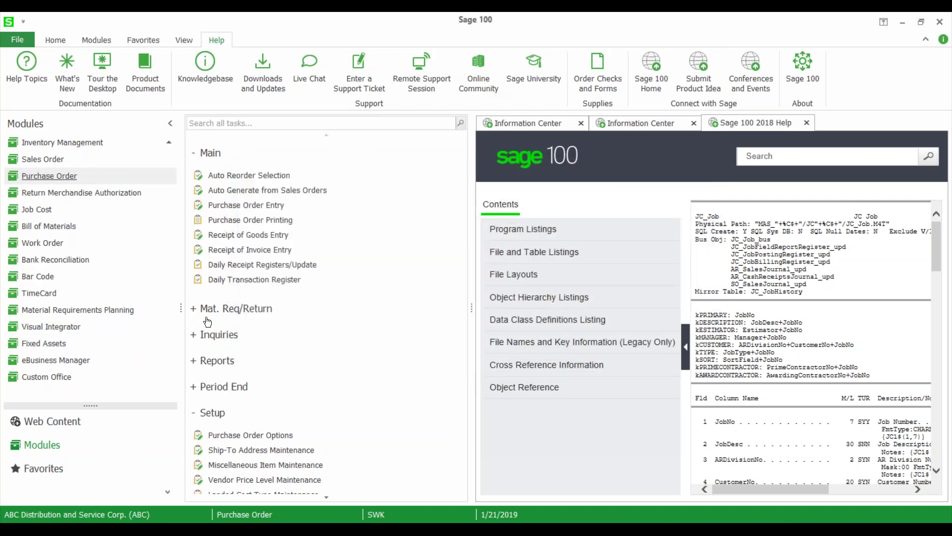
Return to item D1000-CD in Item Maintenance and compare the unit costs of its purchase and sales transactions across all warehouses.
left_click(44, 146)
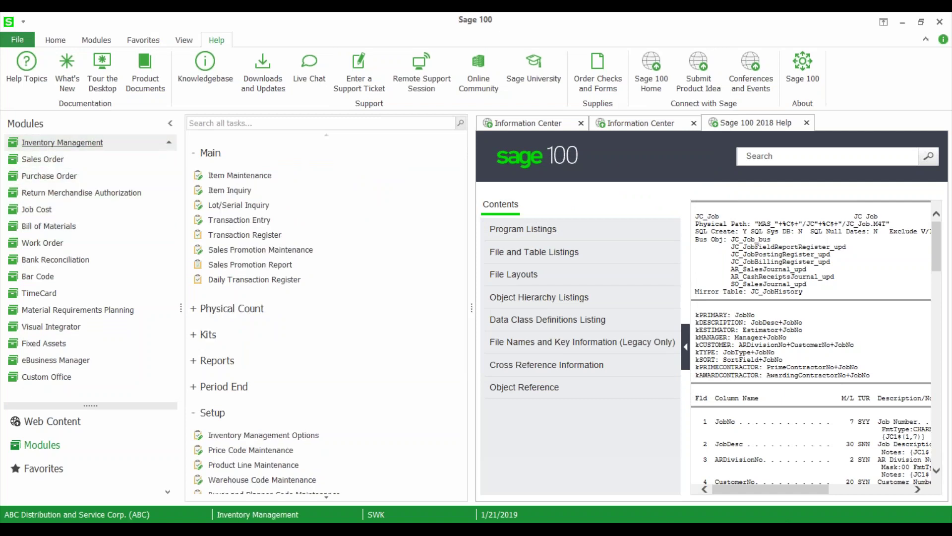
mouse_move(689, 529)
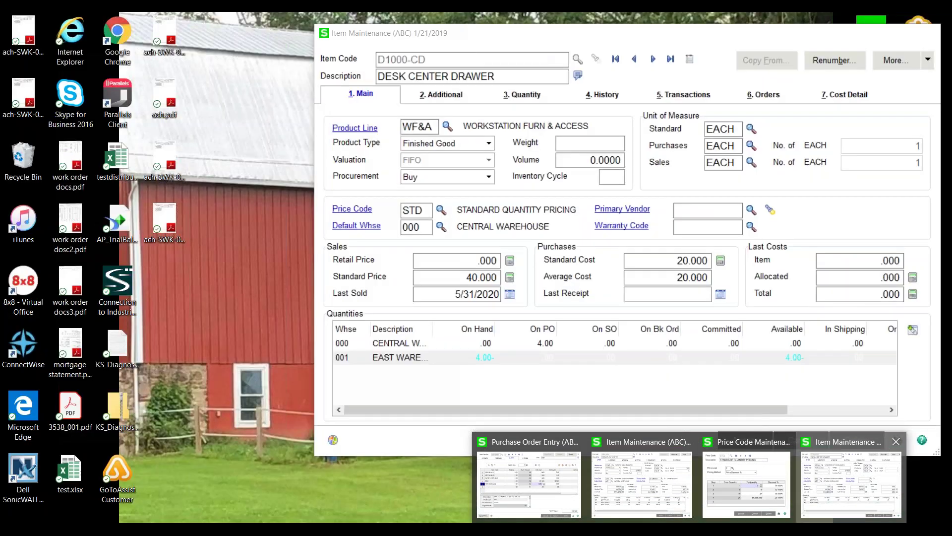
left_click(828, 477)
left_click(684, 94)
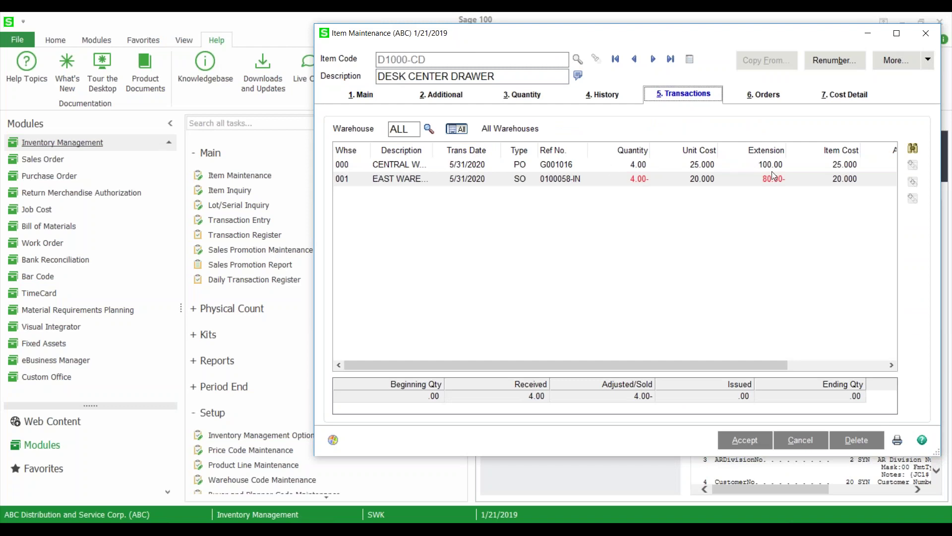
left_click(639, 173)
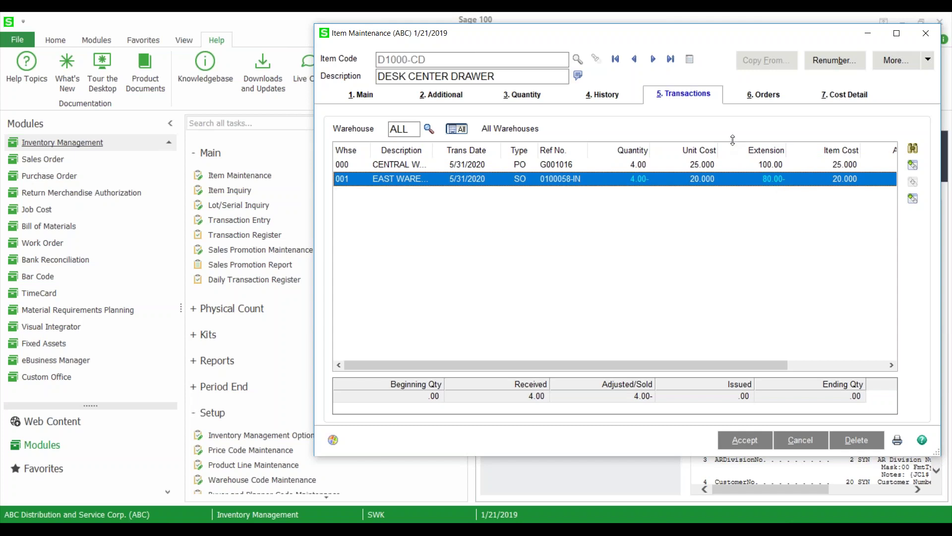
Examine item D1000-CD's FIFO cost tiers, including the OVERDIST tier in warehouse 001, and close the item.
left_click(837, 98)
left_click(538, 180)
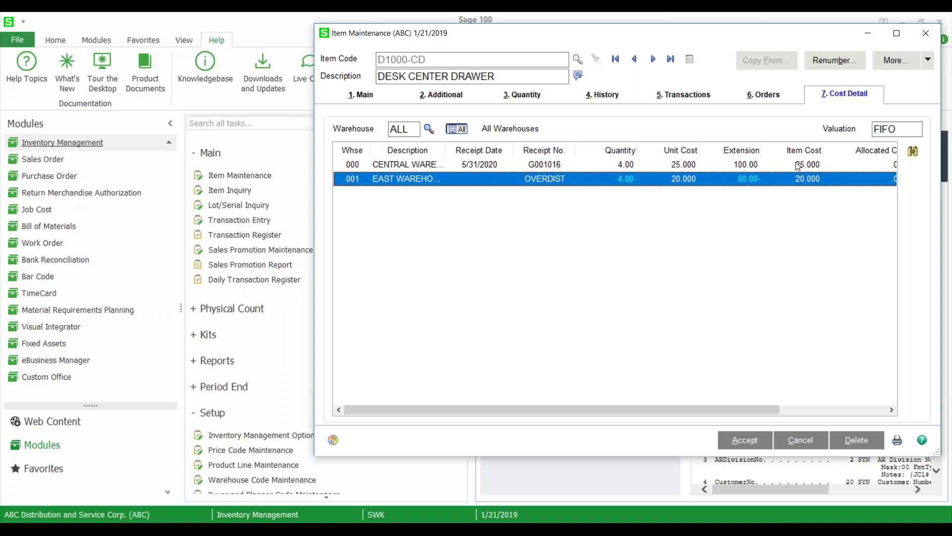
left_click(924, 35)
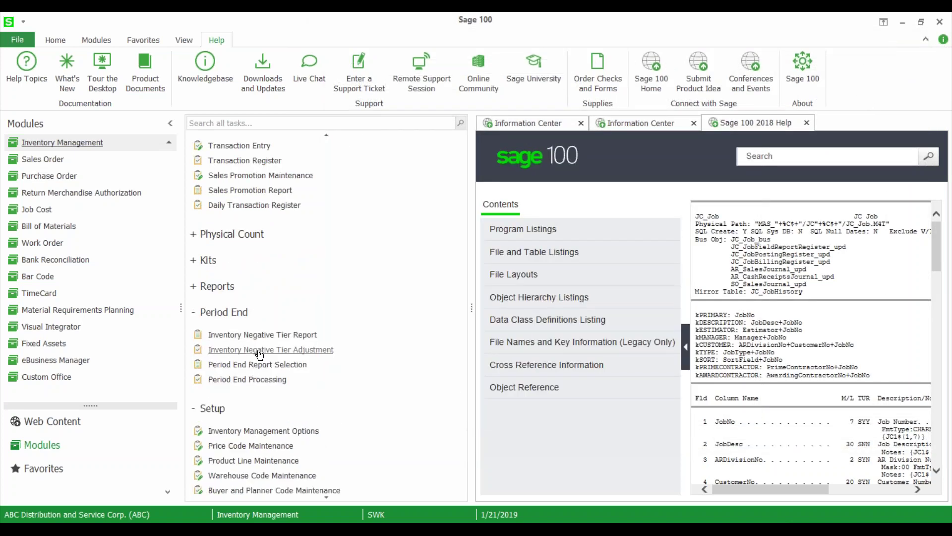
Preview the Inventory Negative Tier Report for all product lines and warehouses, locate the D1000-CD entry, and close the report.
left_click(265, 337)
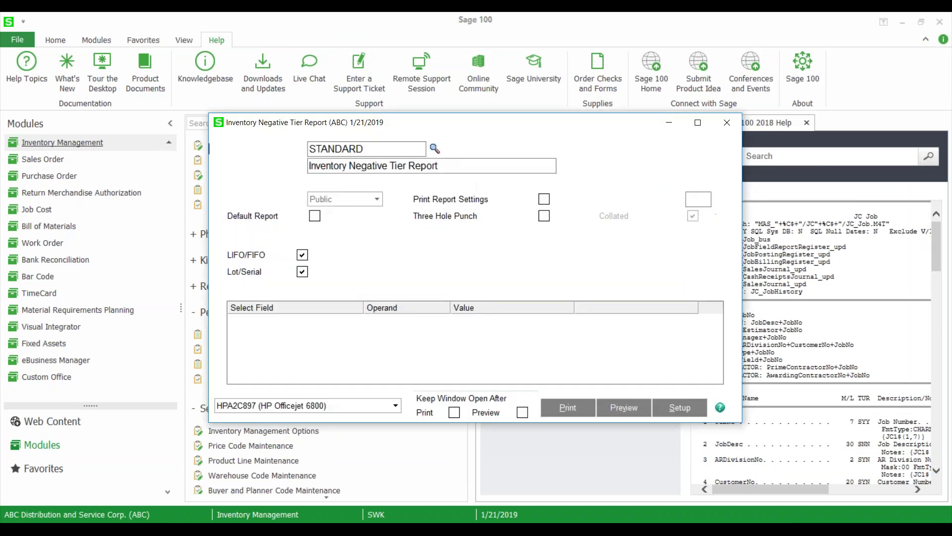
left_click(623, 408)
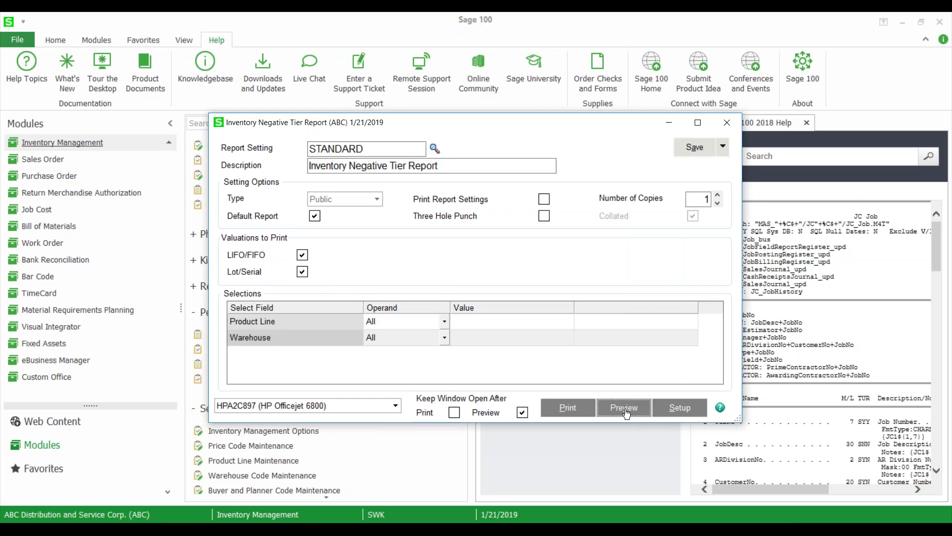
left_click(625, 409)
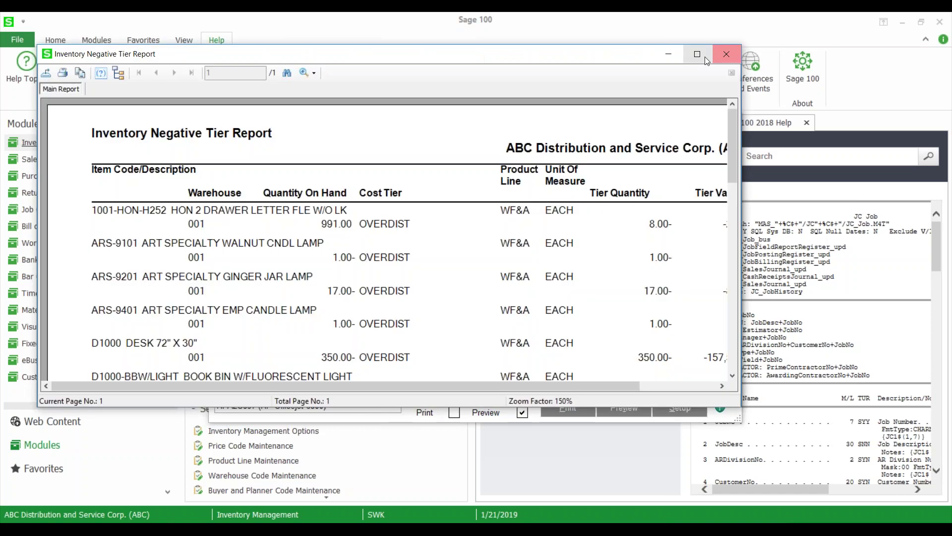
left_click(706, 57)
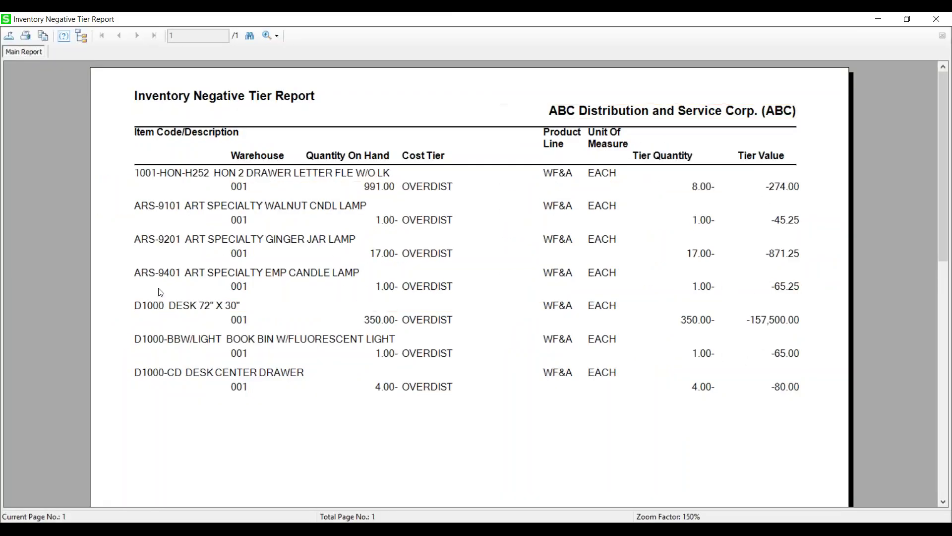
left_click(189, 376)
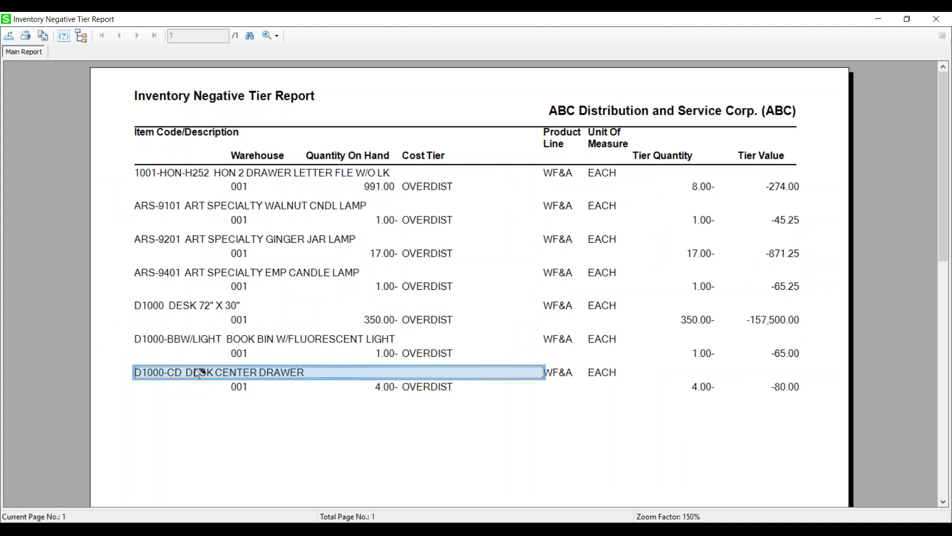
left_click(931, 21)
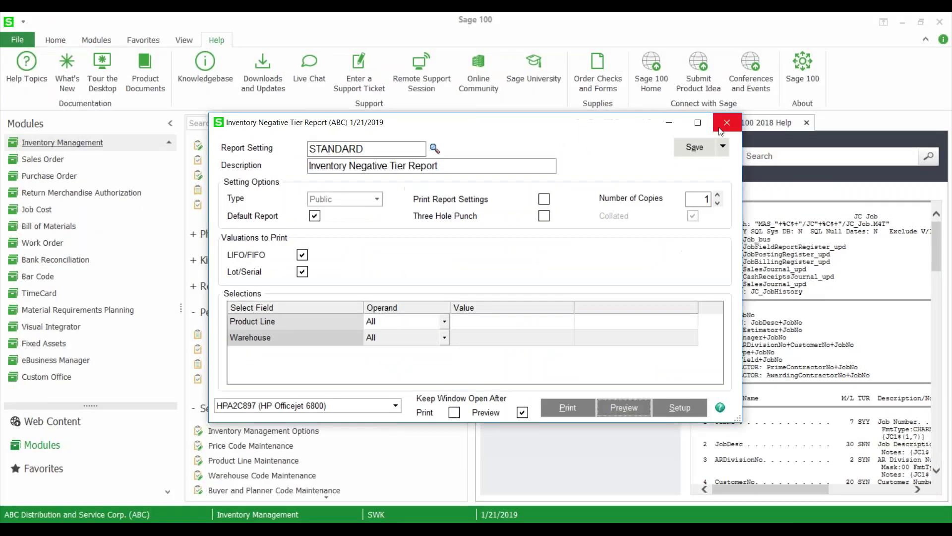
left_click(721, 130)
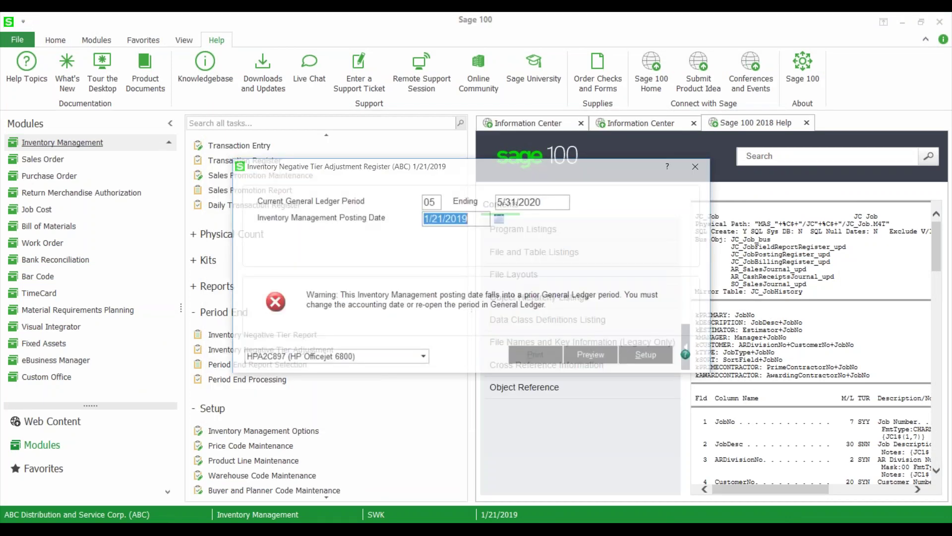
Set the Inventory Negative Tier Adjustment Register's posting date to 5/31/2020 and preview the register.
type("05312019")
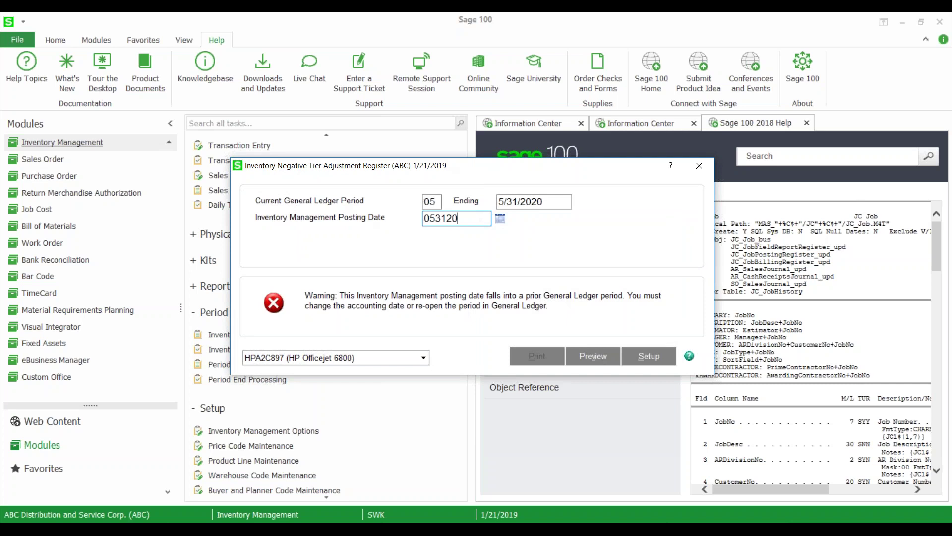
key("Tab")
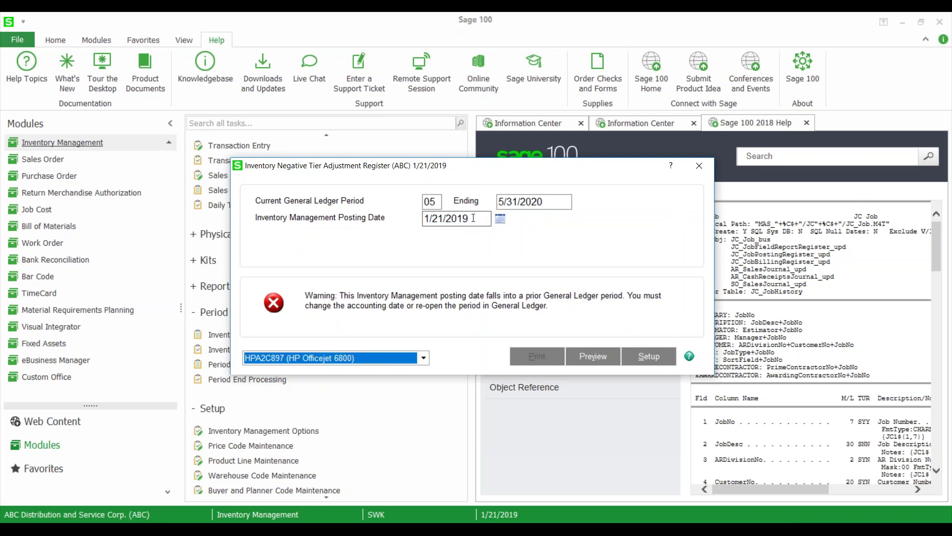
key("shift+Tab")
type("05312020")
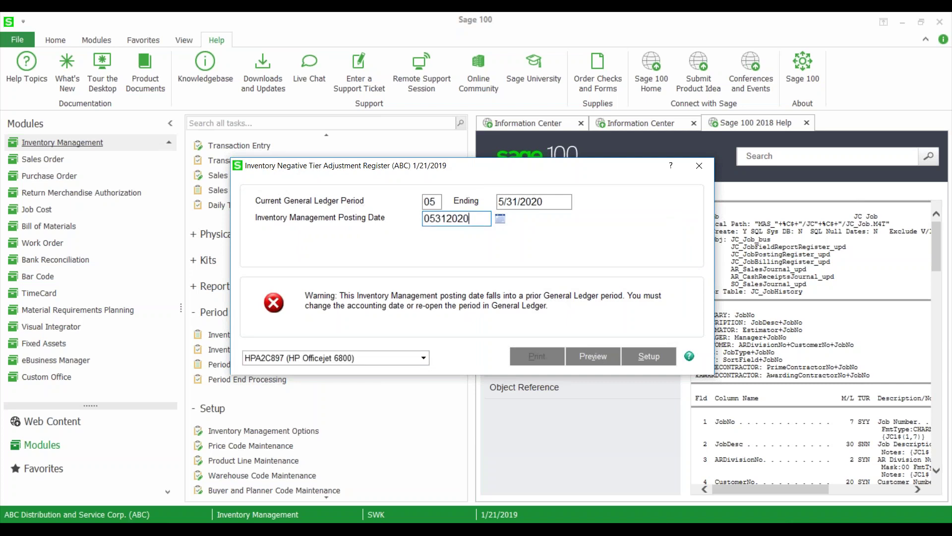
key("Tab")
left_click(579, 361)
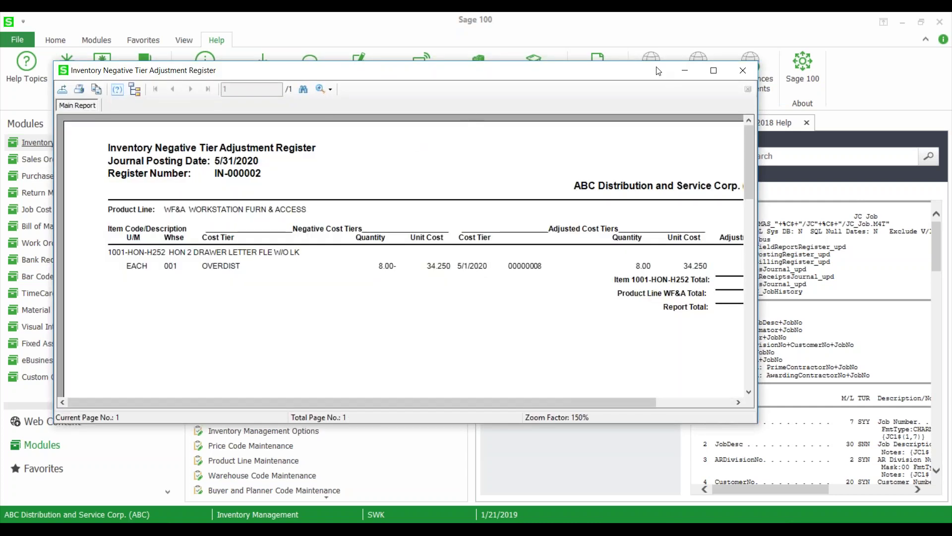
Compare the negative and adjusted cost tiers in the enlarged adjustment register preview, and close the preview and the register.
left_click(712, 69)
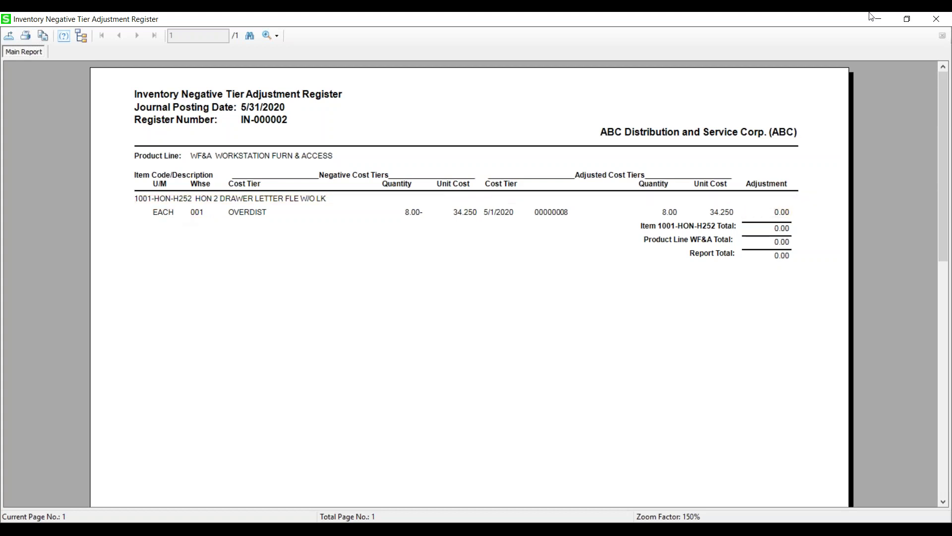
left_click(937, 17)
left_click(440, 218)
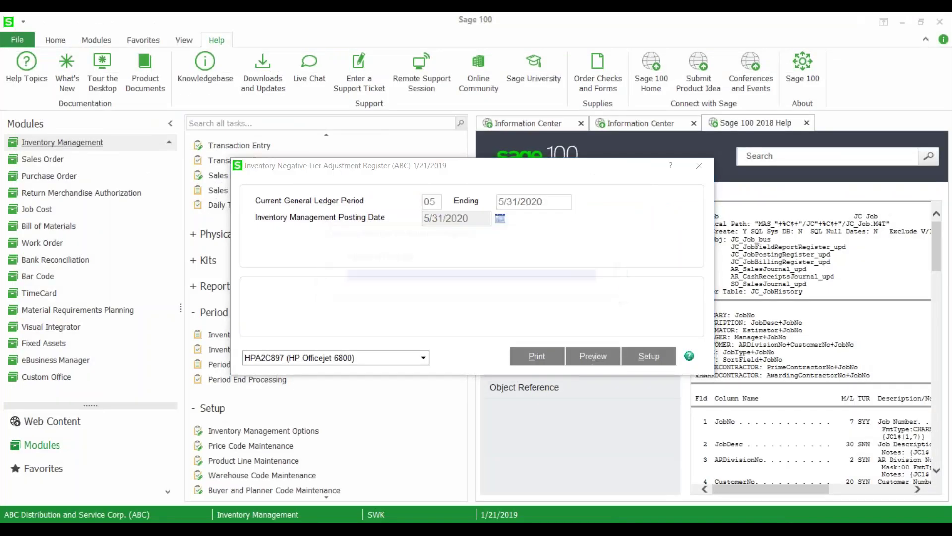
left_click(509, 216)
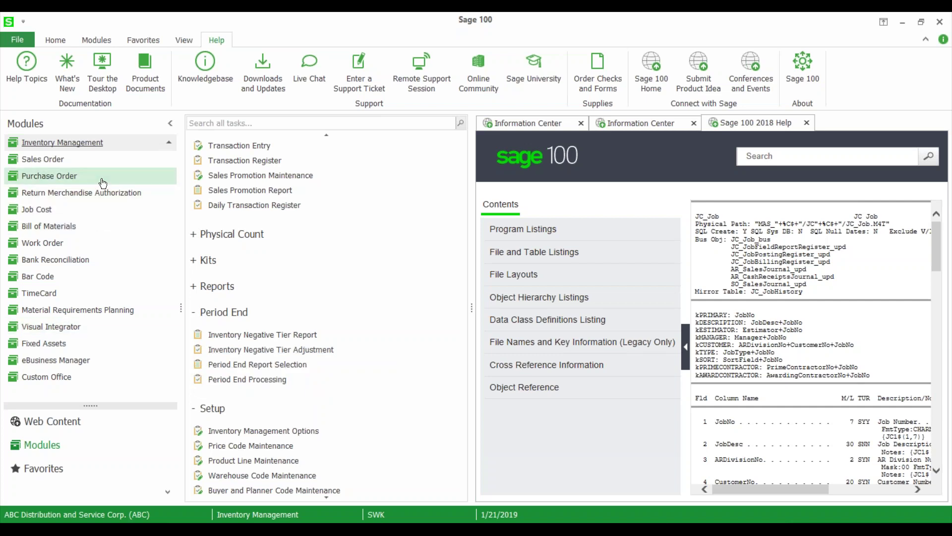
Open the Customer Pricing Report from the Accounts Receivable reports.
scroll(103, 183, "up", 2)
left_click(122, 147)
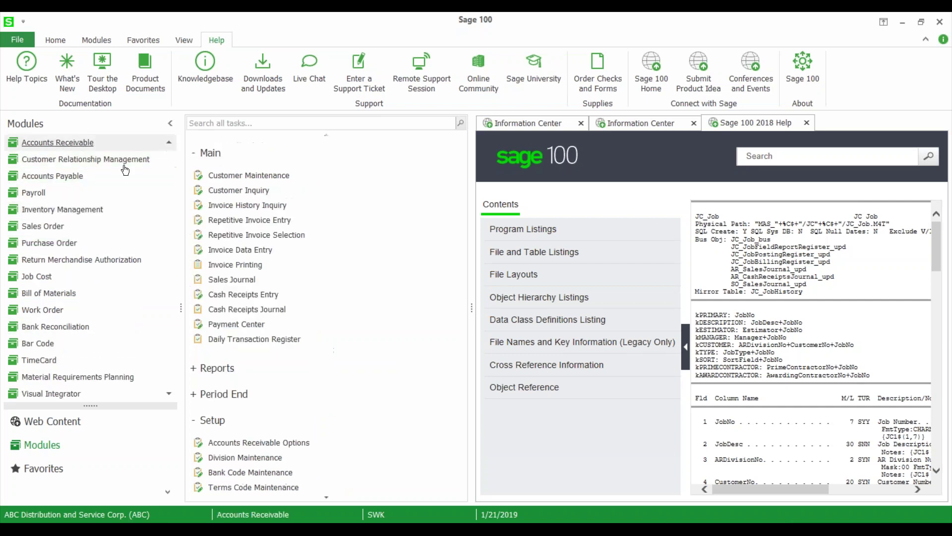
left_click(217, 368)
scroll(340, 423, "down", 3)
scroll(342, 424, "up", 2)
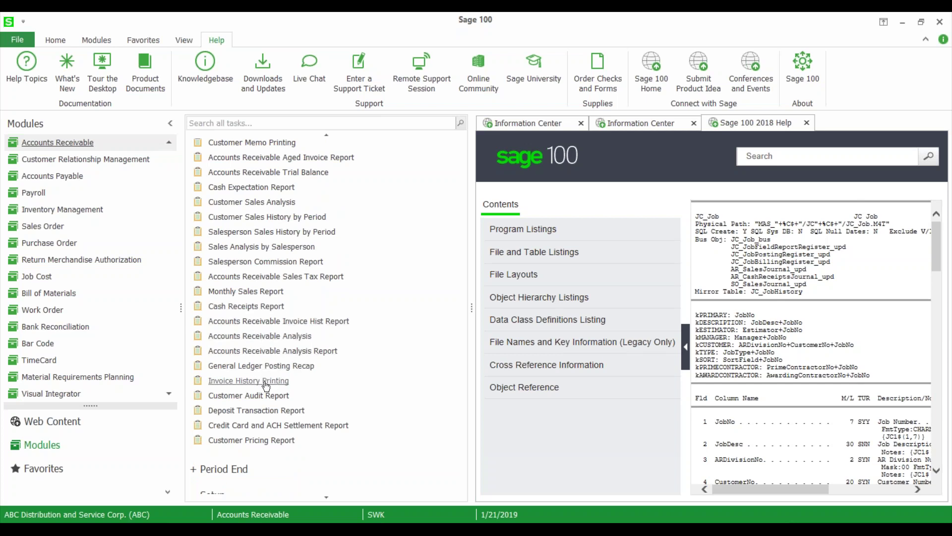
left_click(248, 440)
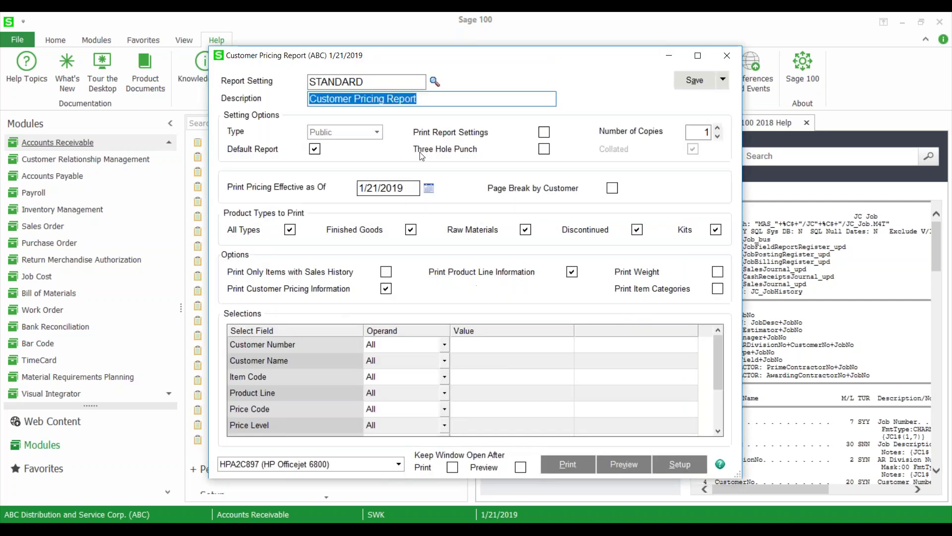
Set the pricing effective date to 5/31/2020, keep the window open after preview, and preview the Customer Pricing Report.
key("Tab")
type("05312020")
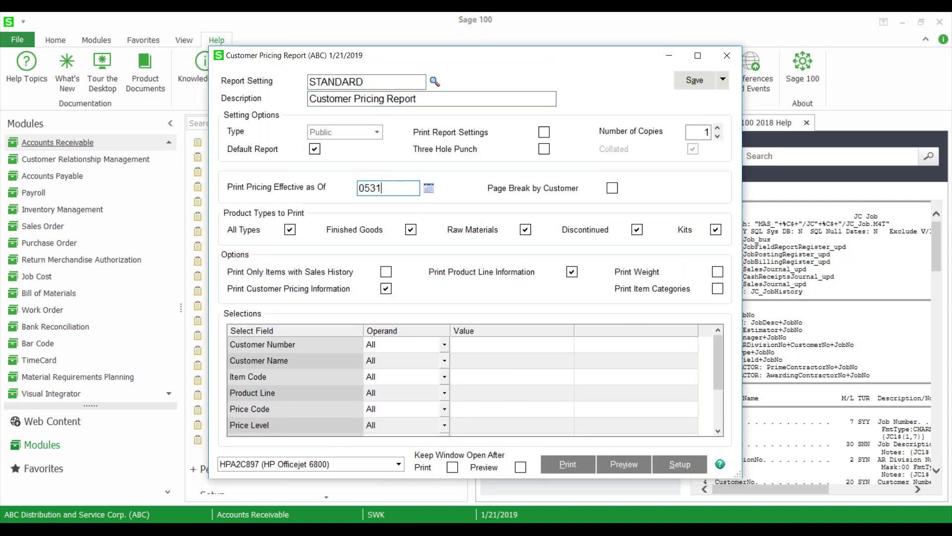
key("Tab")
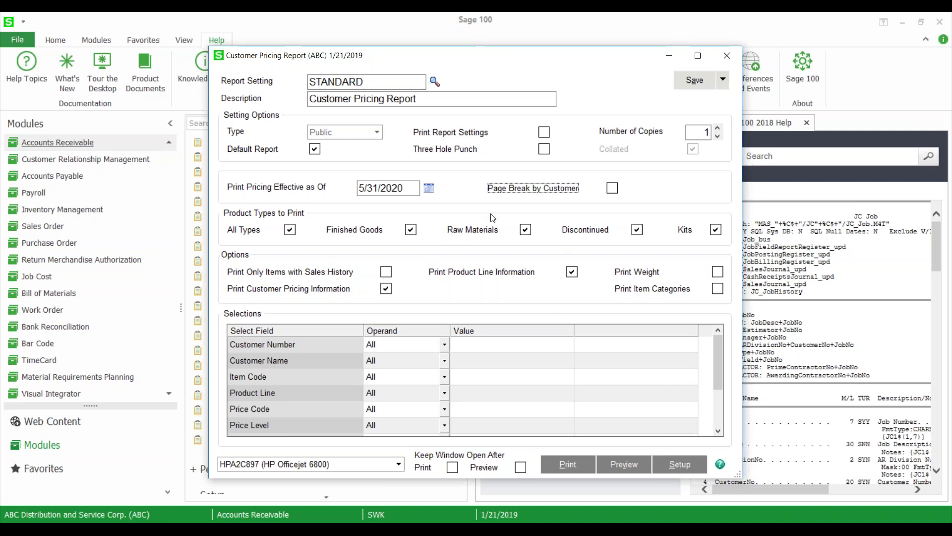
left_click(520, 467)
left_click(621, 466)
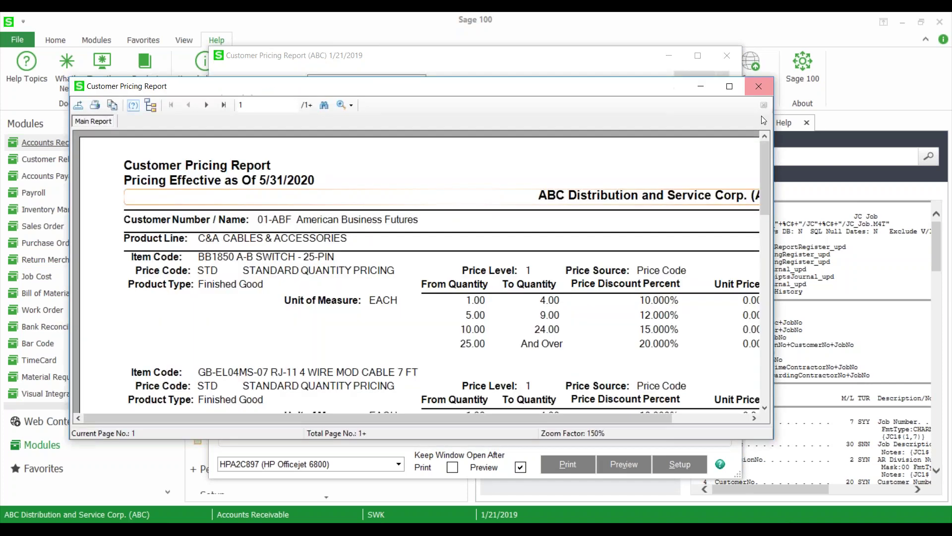
Examine the first page's item pricing for American Business Futures, including price codes, quantity breaks, discounts and unit prices.
left_click(302, 148)
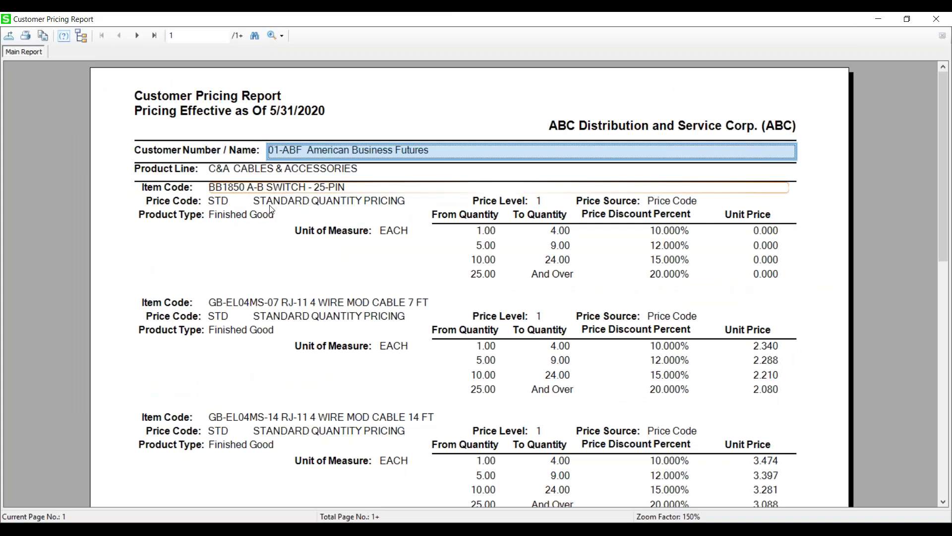
left_click(234, 171)
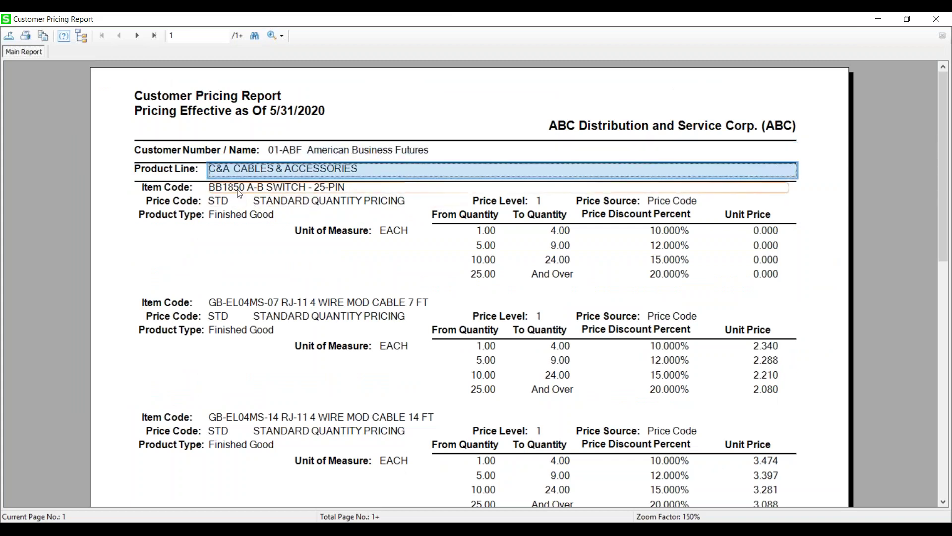
left_click(238, 187)
left_click(248, 301)
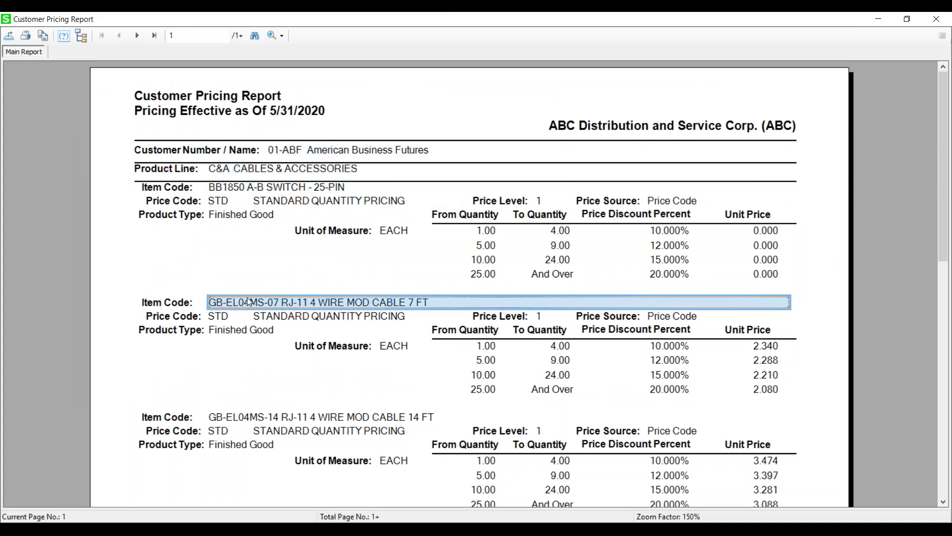
left_click(271, 416)
scroll(271, 406, "down", 2)
scroll(272, 407, "down", 4)
left_click(263, 310)
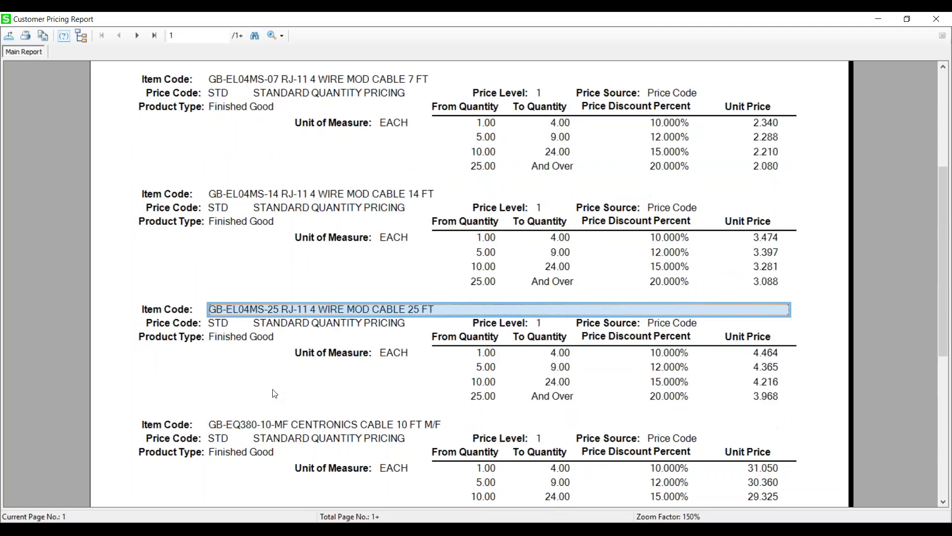
left_click(251, 425)
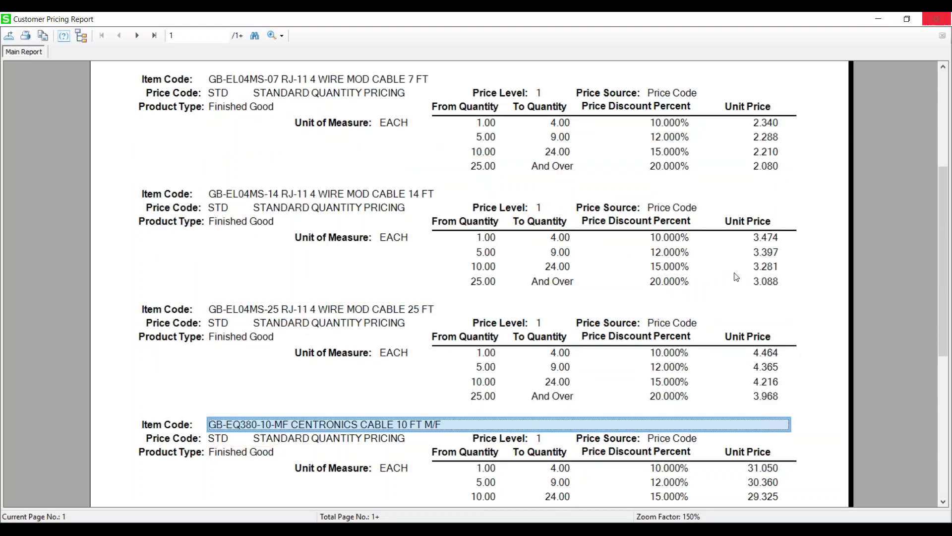
scroll(732, 284, "down", 6)
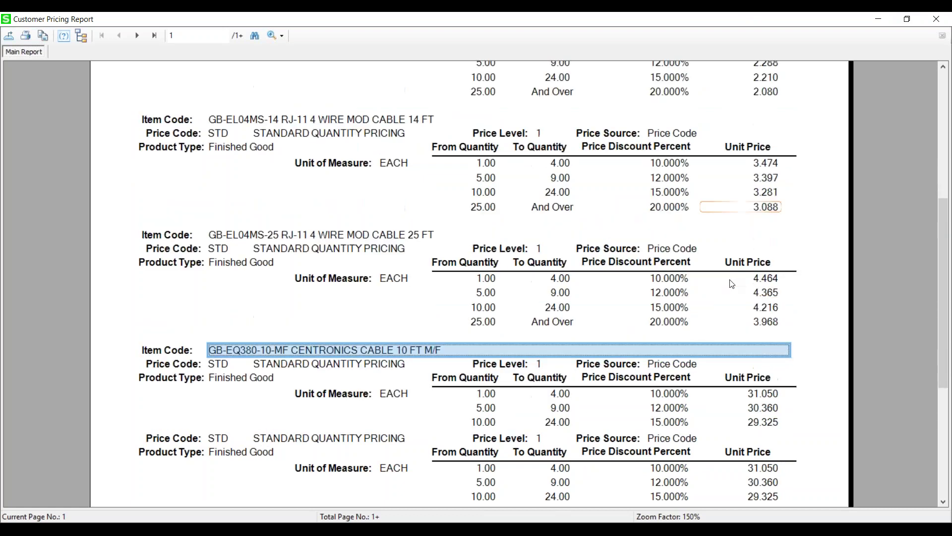
scroll(732, 284, "down", 3)
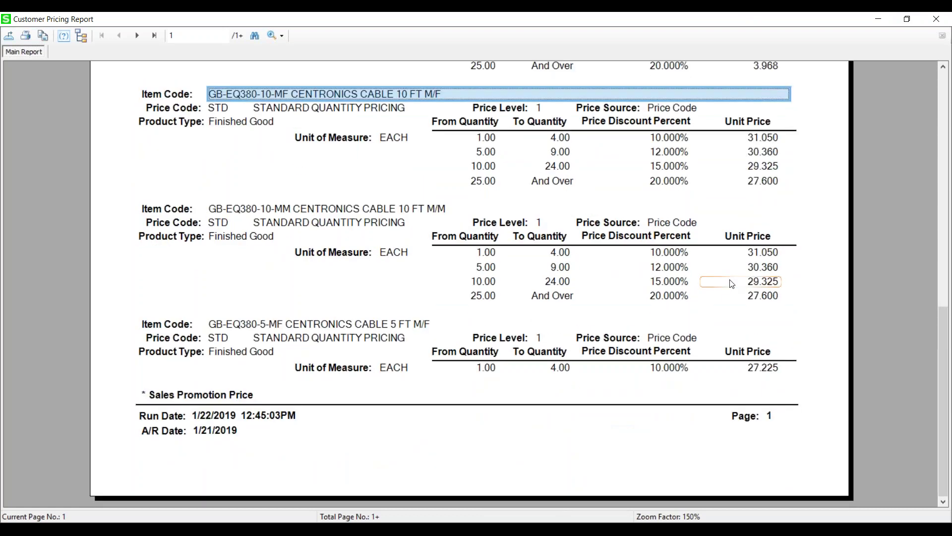
scroll(732, 284, "up", 8)
Review the report's second page, comparing items priced by price code with those at standard price, and check the sales promotion footnote.
left_click(137, 36)
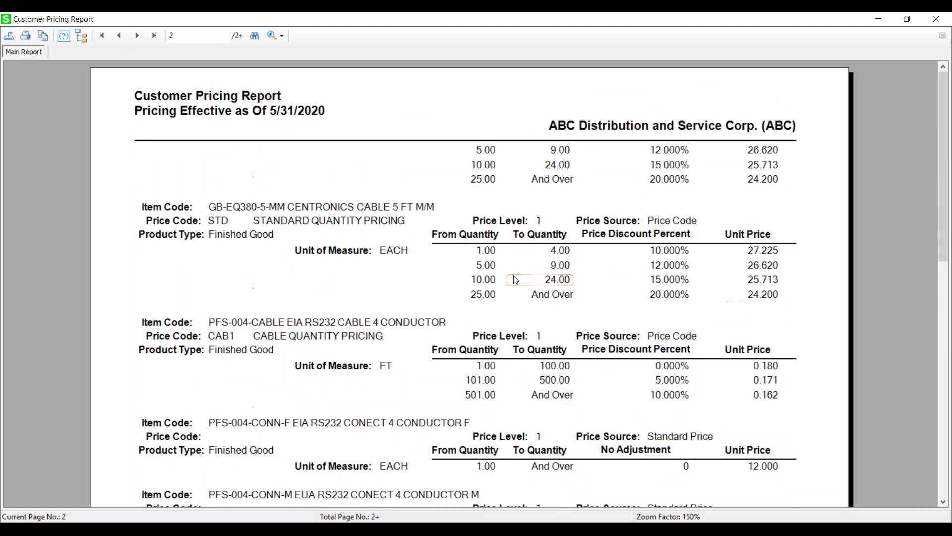
scroll(516, 280, "down", 2)
scroll(516, 280, "down", 13)
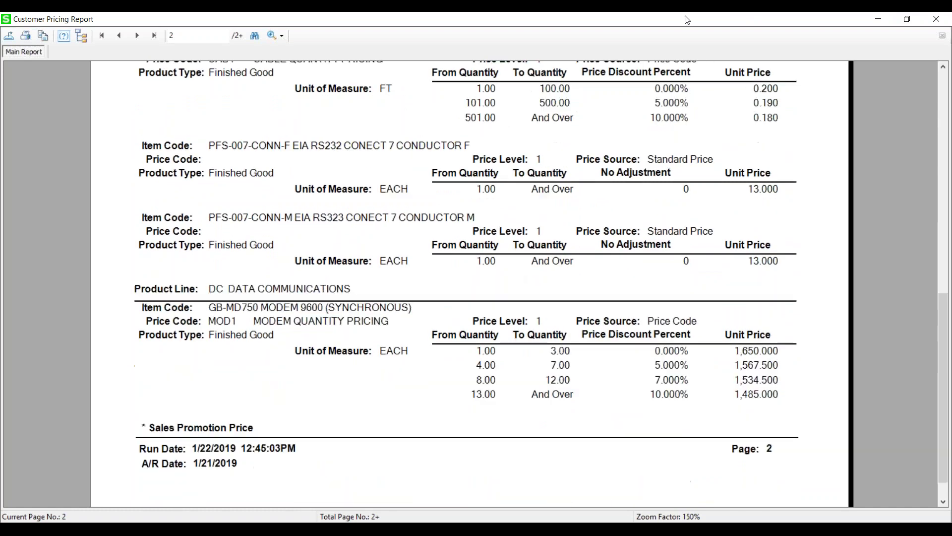
left_click(147, 427)
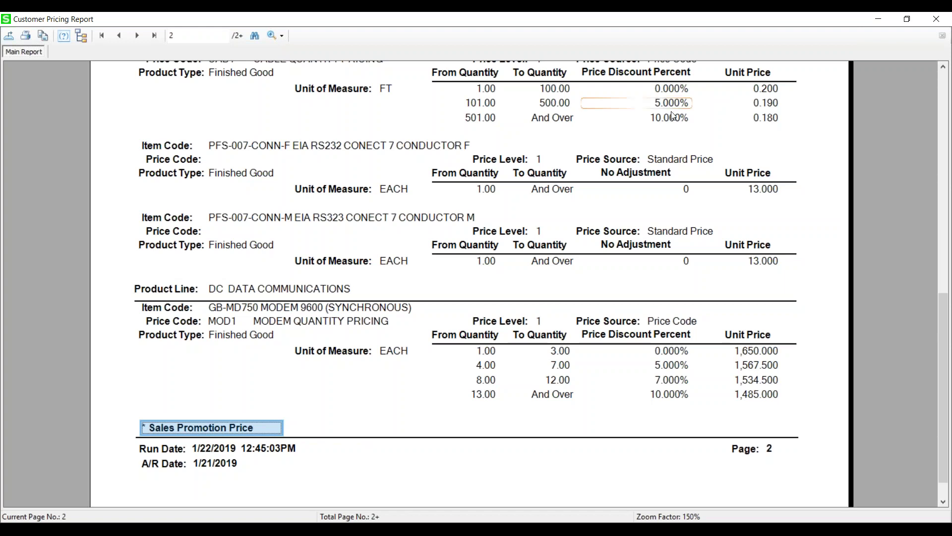
scroll(539, 341, "up", 3)
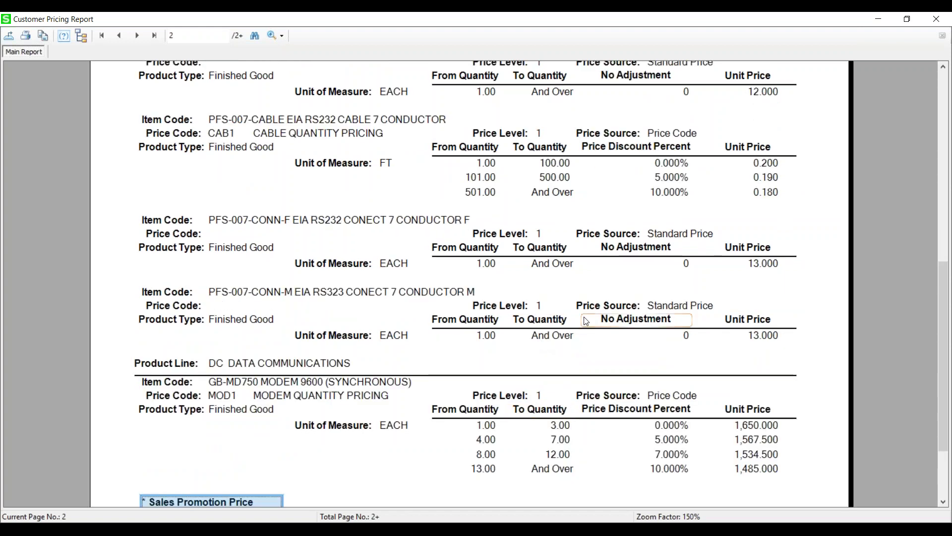
scroll(586, 321, "up", 9)
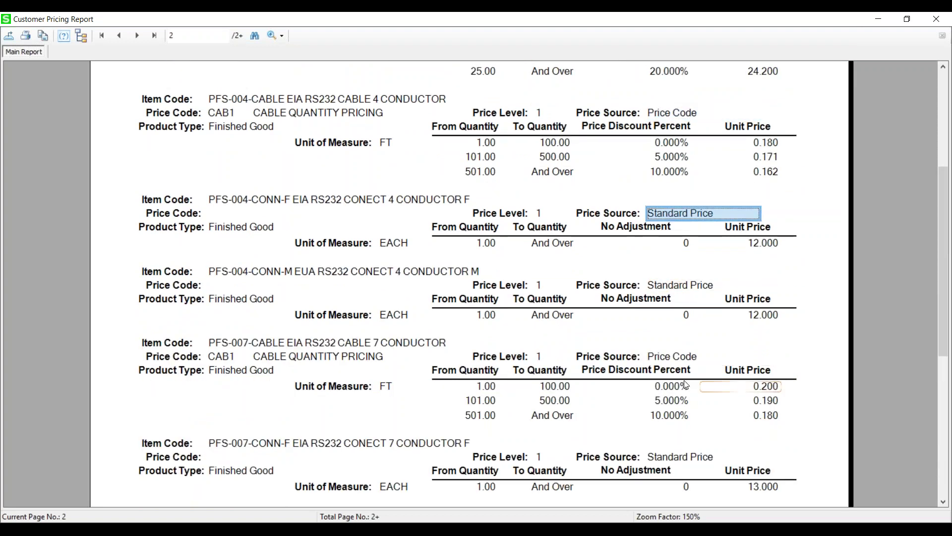
scroll(686, 385, "down", 3)
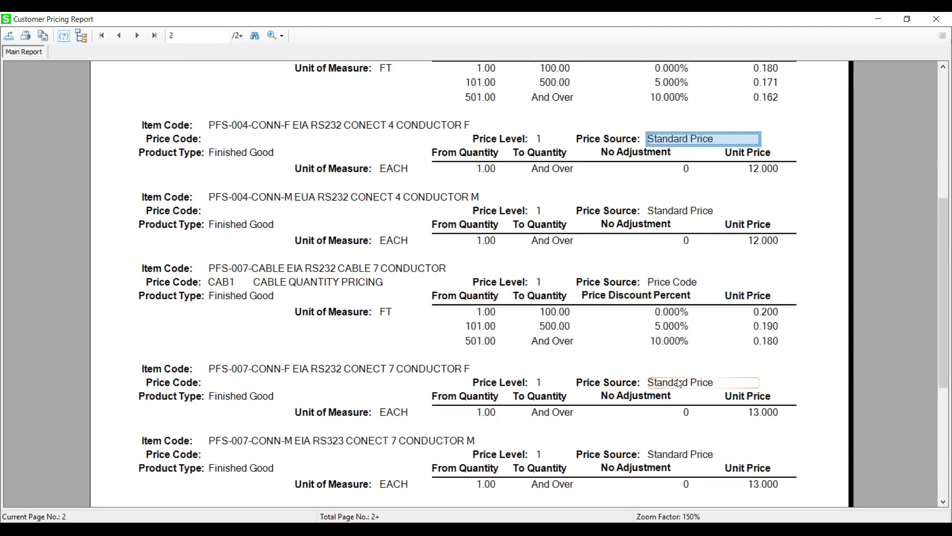
scroll(679, 383, "down", 3)
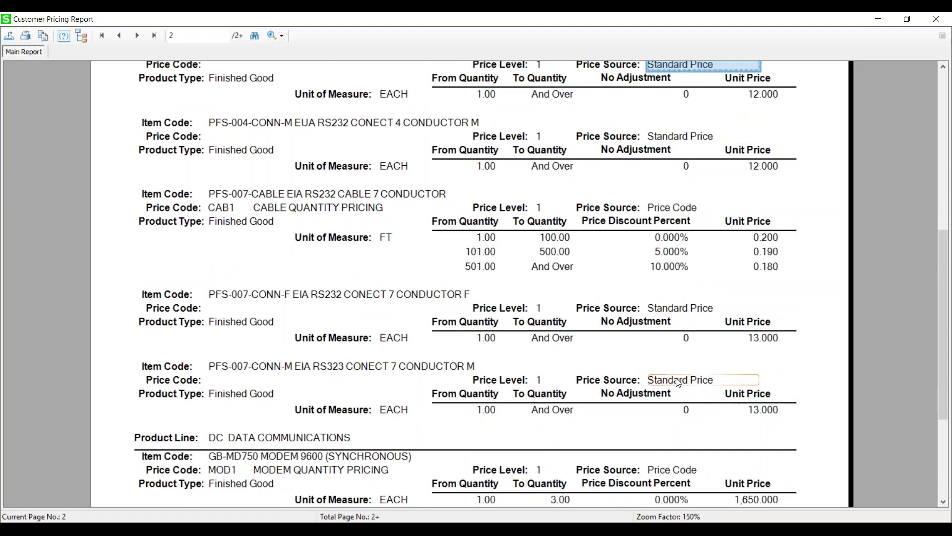
scroll(678, 382, "down", 6)
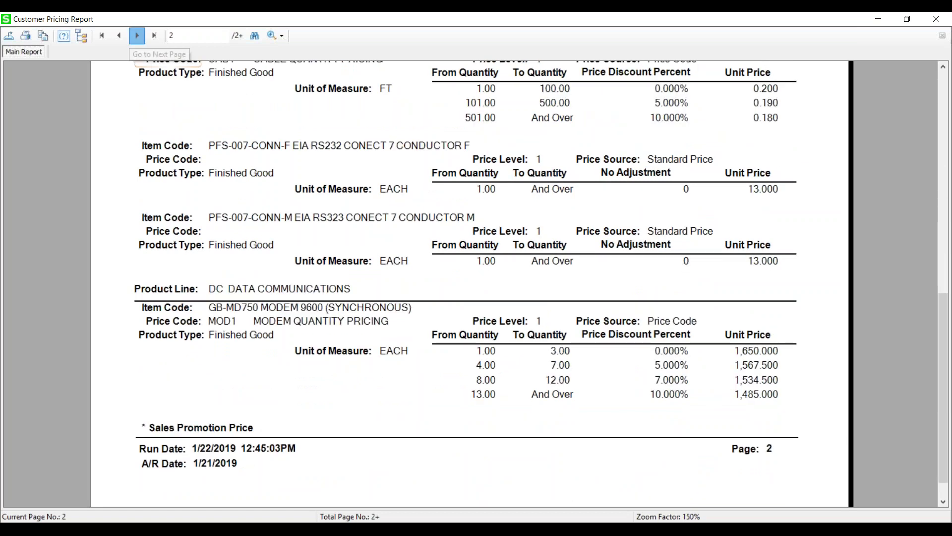
Look through the third page of the Customer Pricing Report, and close the preview and the report window.
left_click(137, 36)
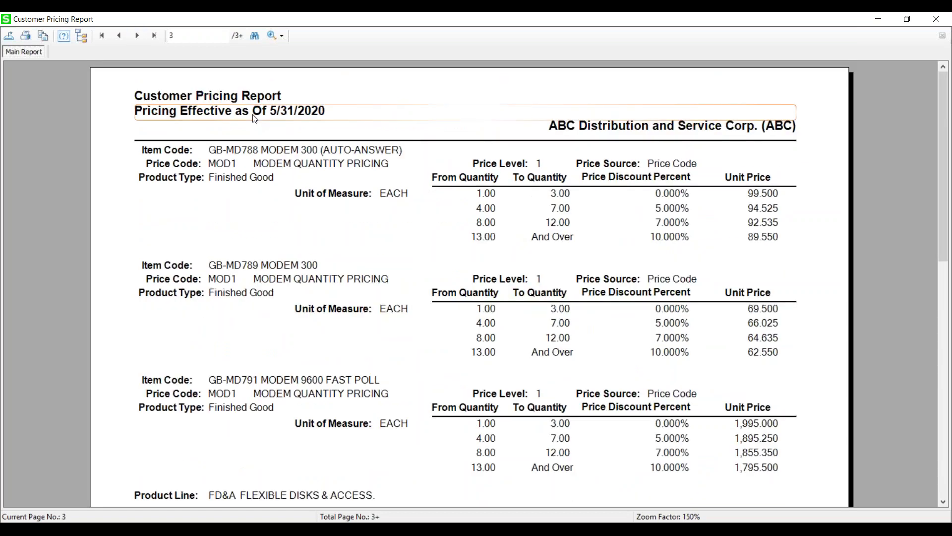
scroll(254, 118, "down", 15)
scroll(476, 282, "down", 3)
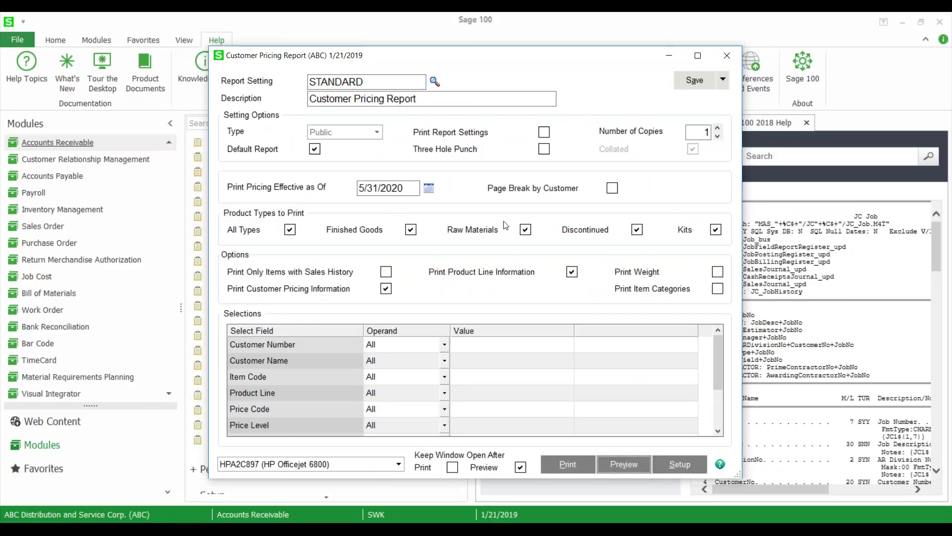
left_click(714, 59)
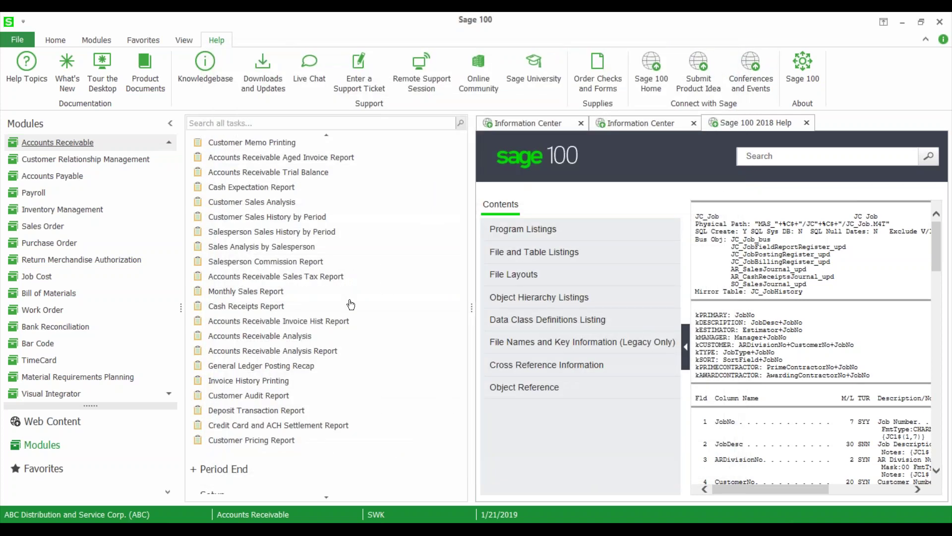
Open the Inventory Price List from the Inventory Management reports.
left_click(61, 209)
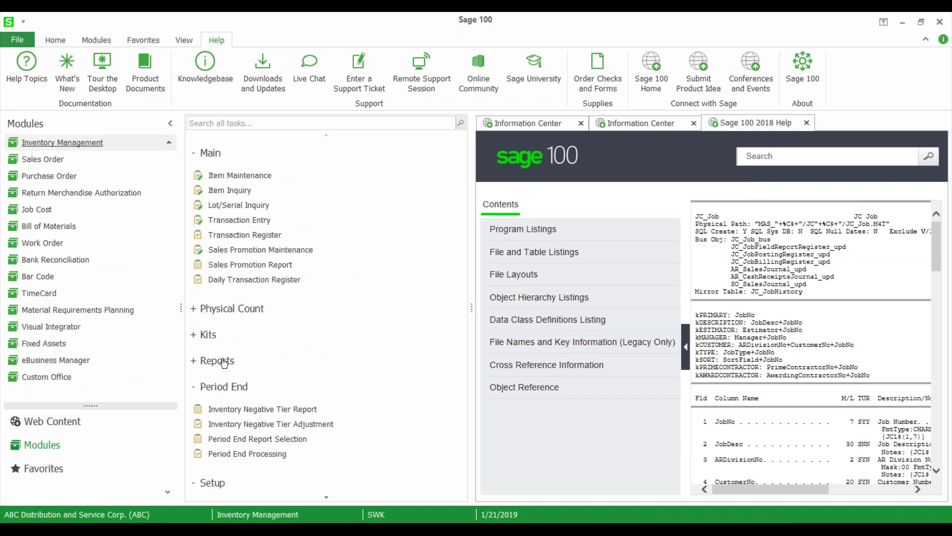
left_click(219, 361)
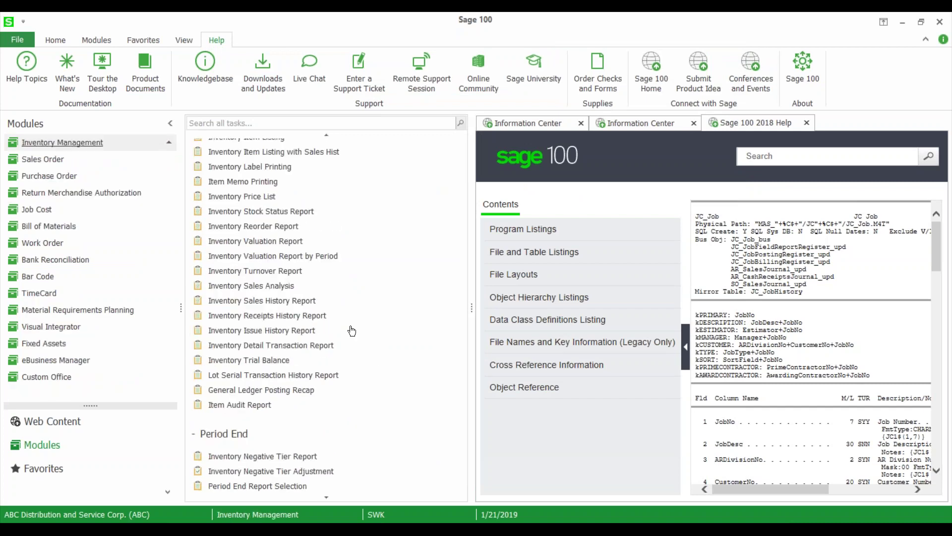
scroll(349, 327, "up", 2)
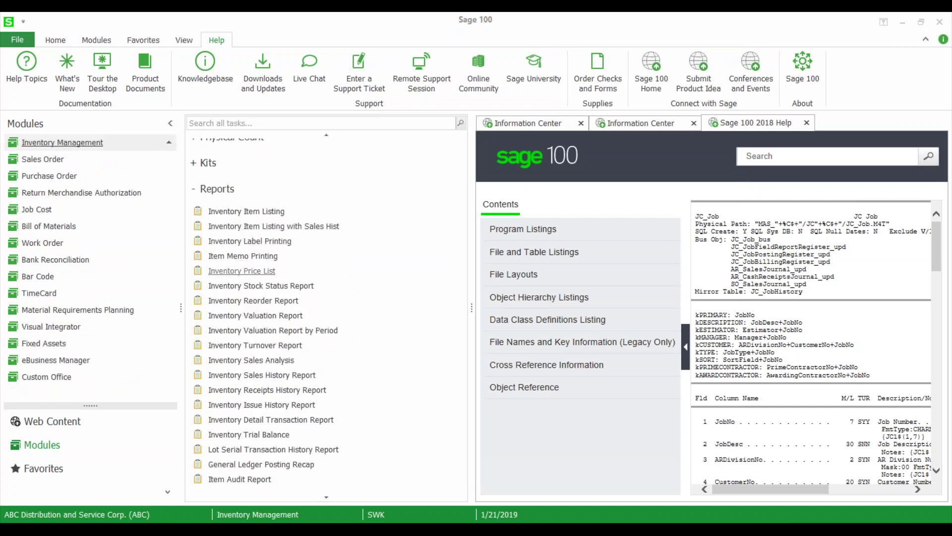
left_click(234, 272)
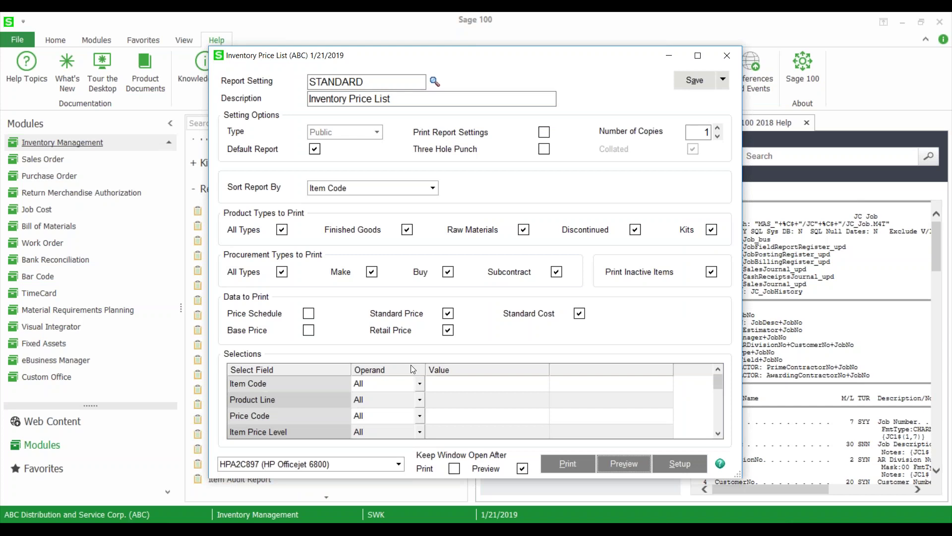
Preview the Inventory Price List, close that preview, and preview the list again with Price Schedule included.
key("alt+v")
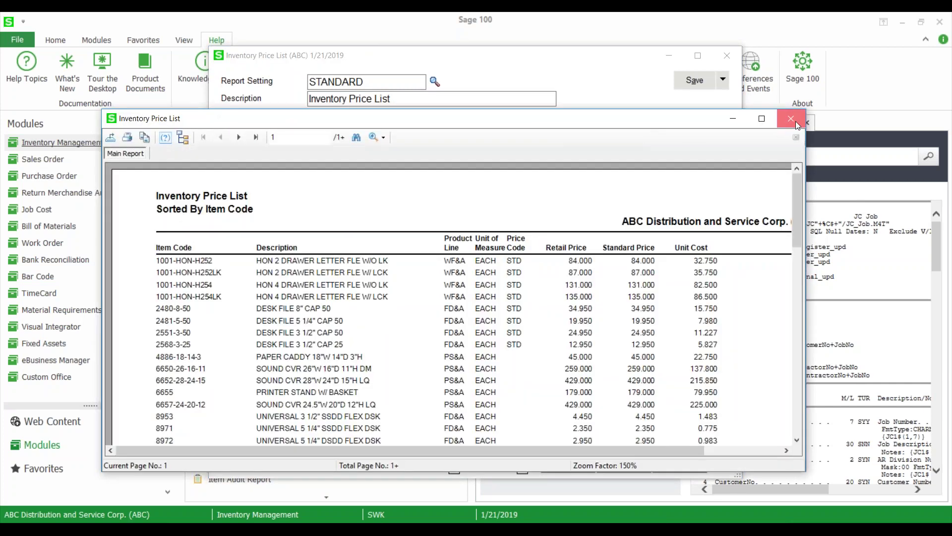
left_click(791, 119)
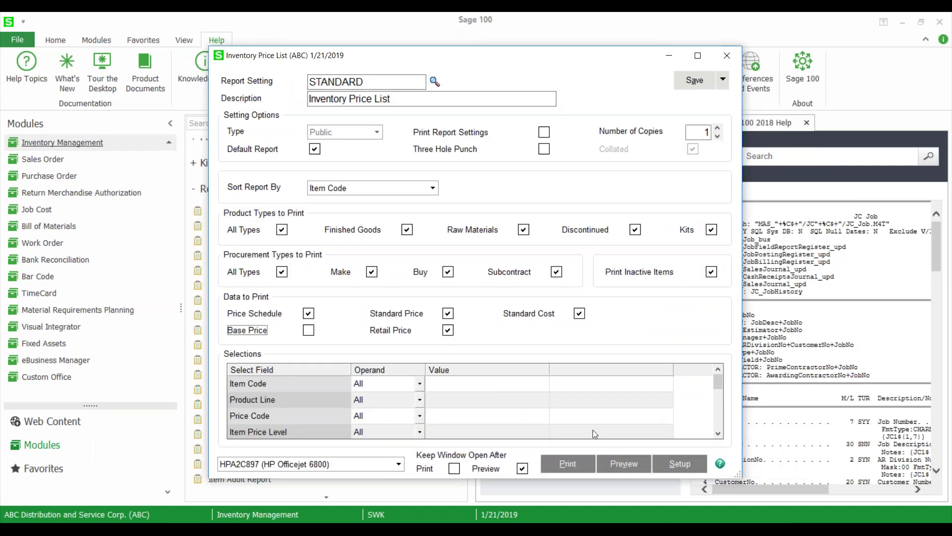
left_click(631, 469)
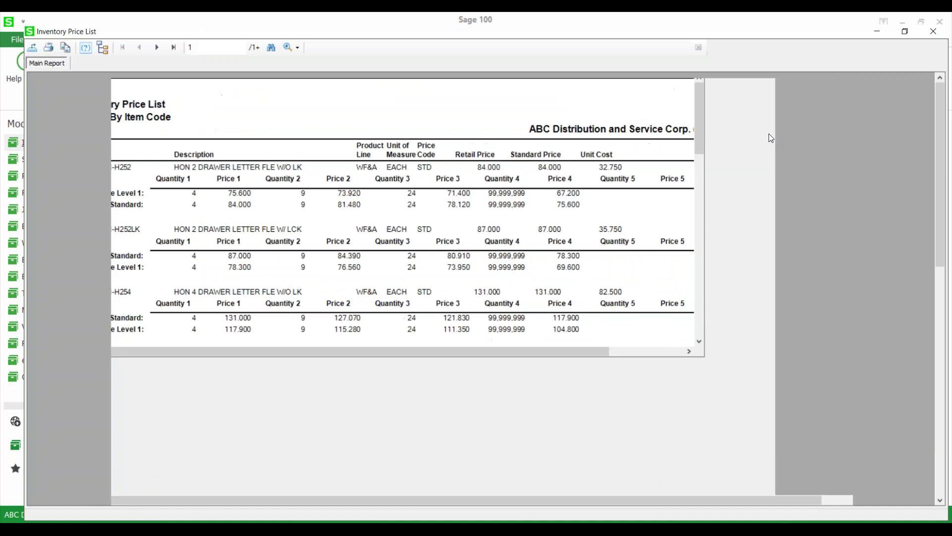
Enlarge the preview and compare the Price Level 1 and Standard quantity-break prices of the first items.
left_click(772, 137)
left_click(181, 186)
left_click(186, 198)
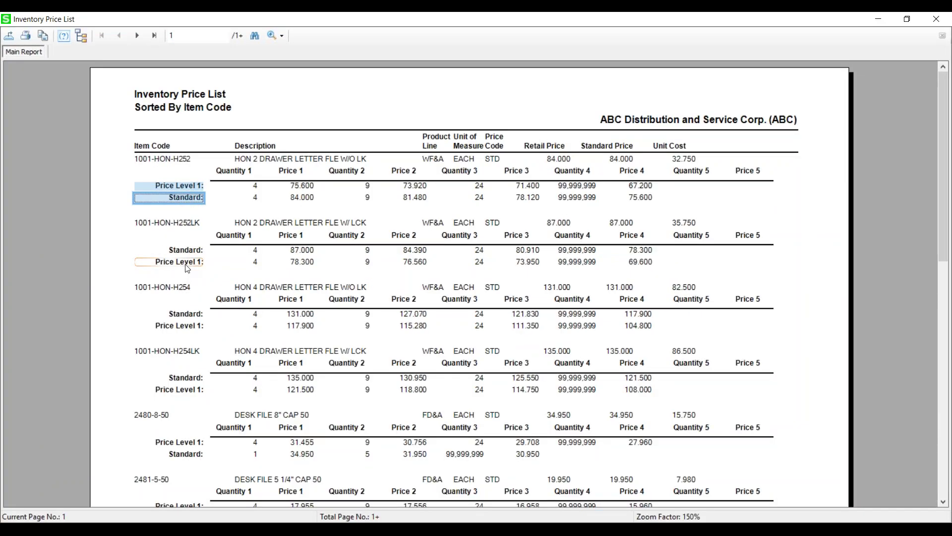
scroll(187, 268, "down", 3)
Page through the Inventory Price List to page 6, and close the preview and the report window.
left_click(136, 35)
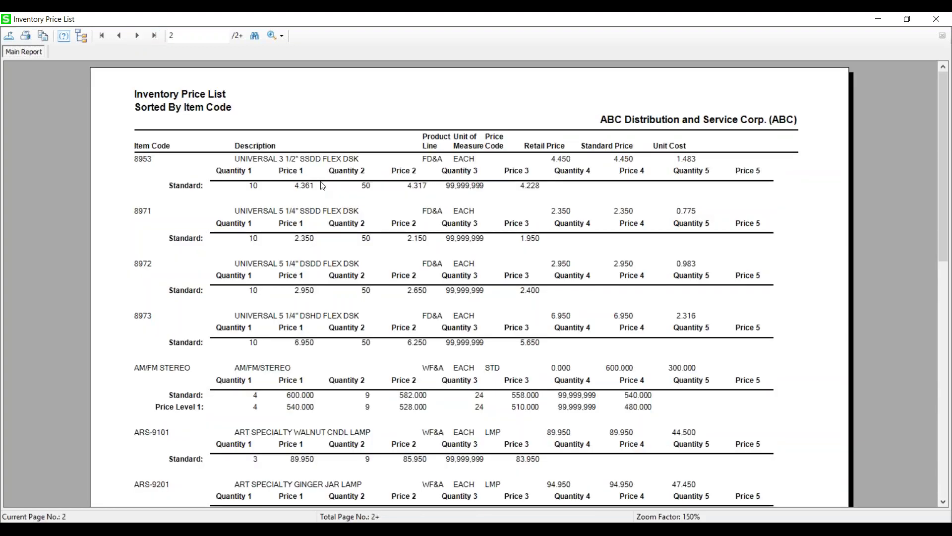
left_click(131, 37)
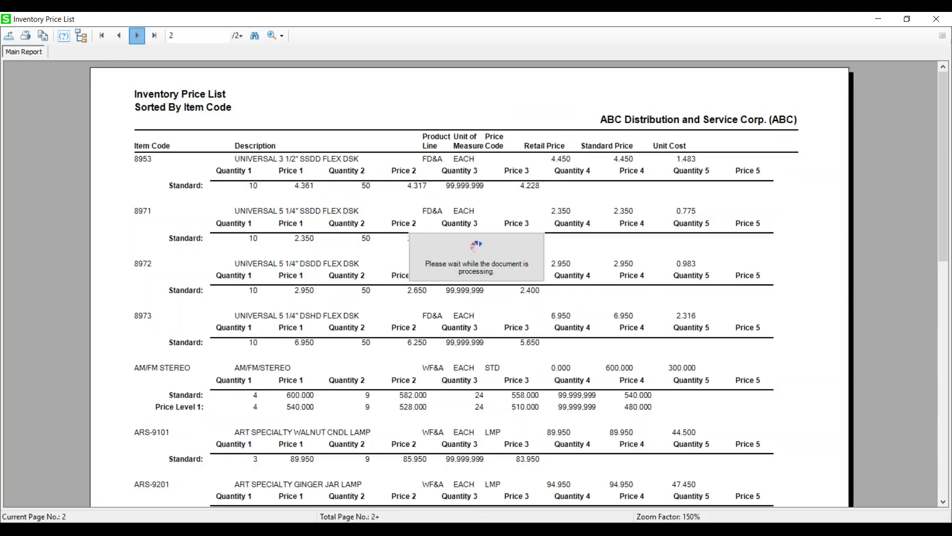
left_click(137, 35)
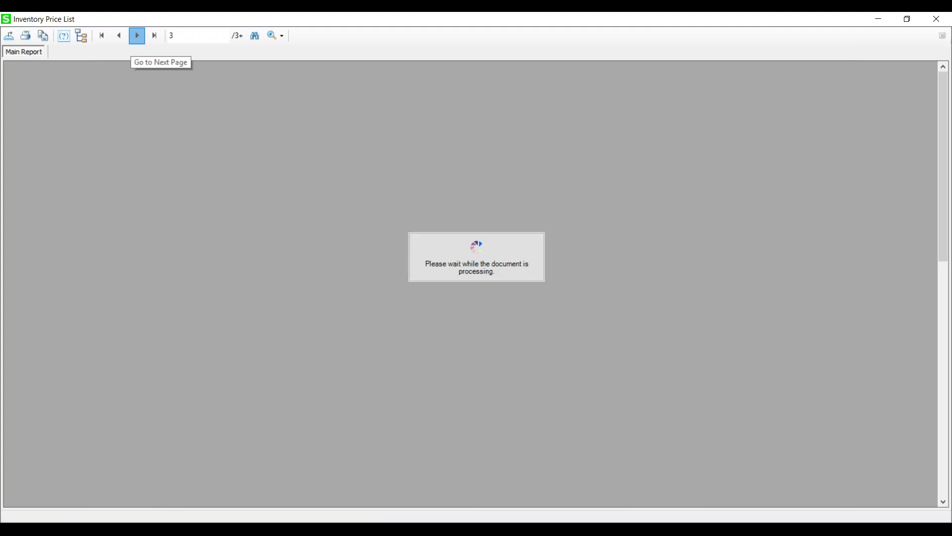
left_click(136, 35)
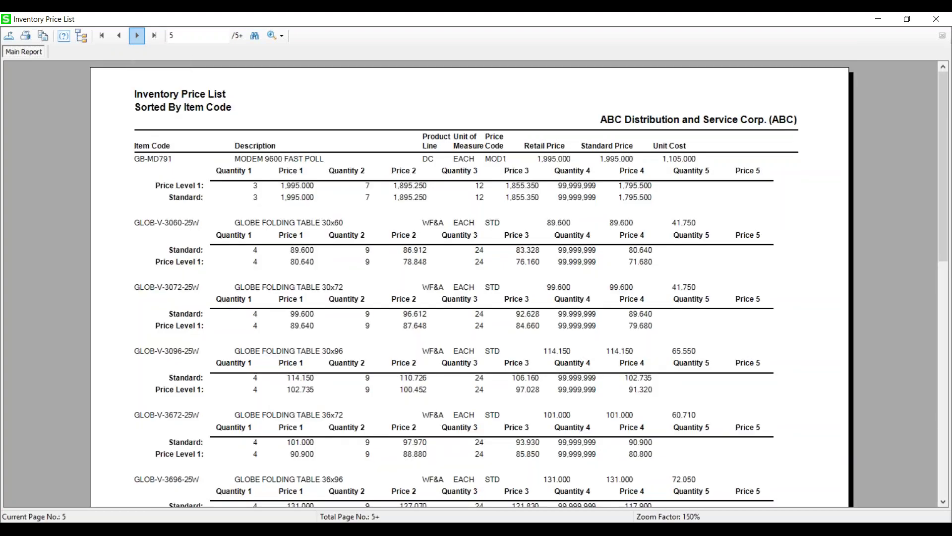
left_click(137, 36)
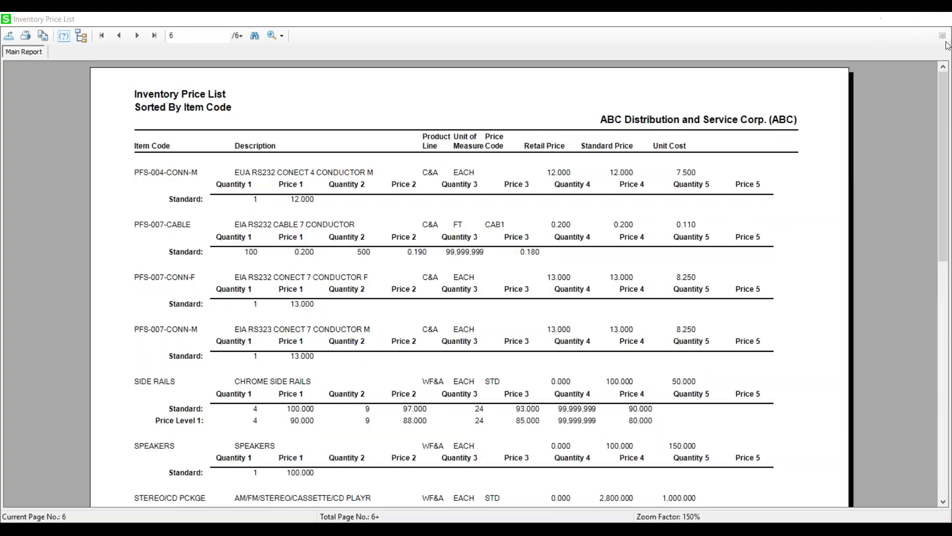
left_click(943, 35)
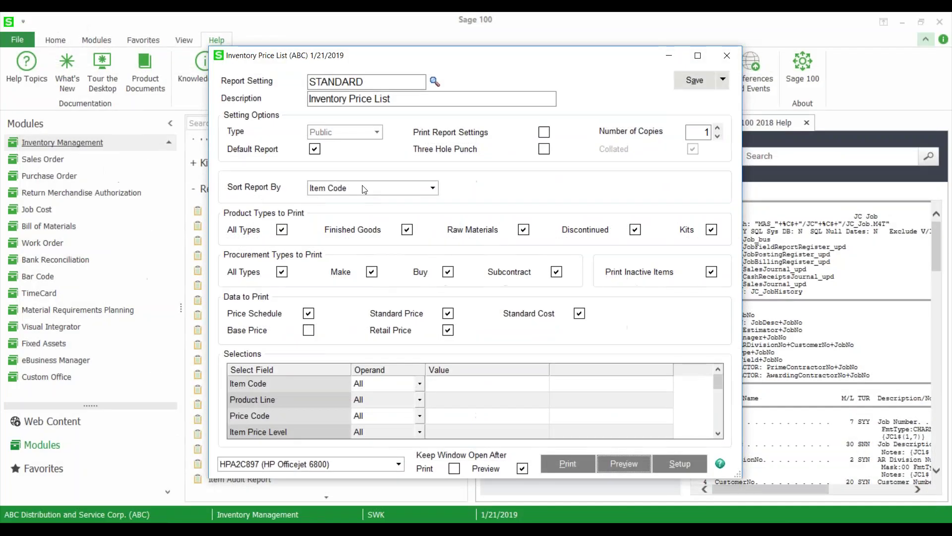
left_click(726, 53)
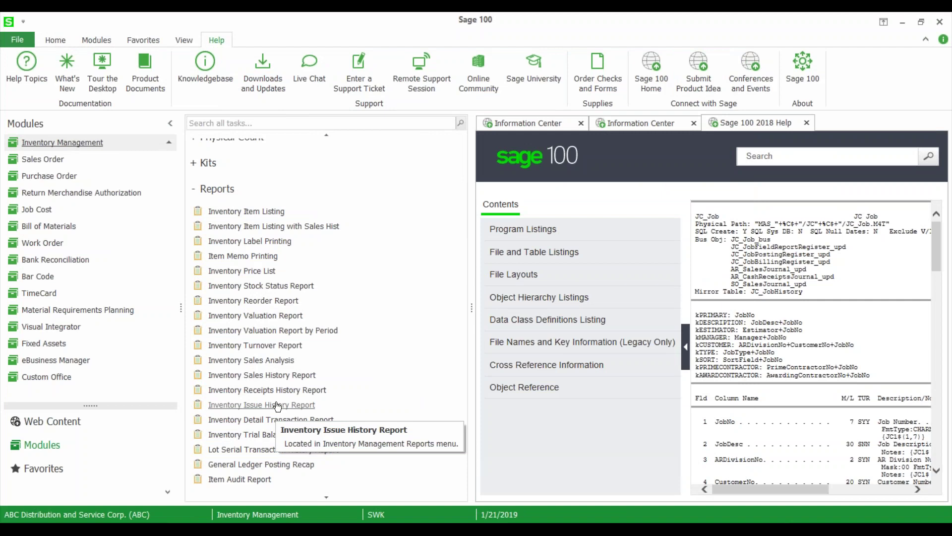
Open the Inventory Valuation Report from the Inventory Management reports.
scroll(277, 405, "up", 3)
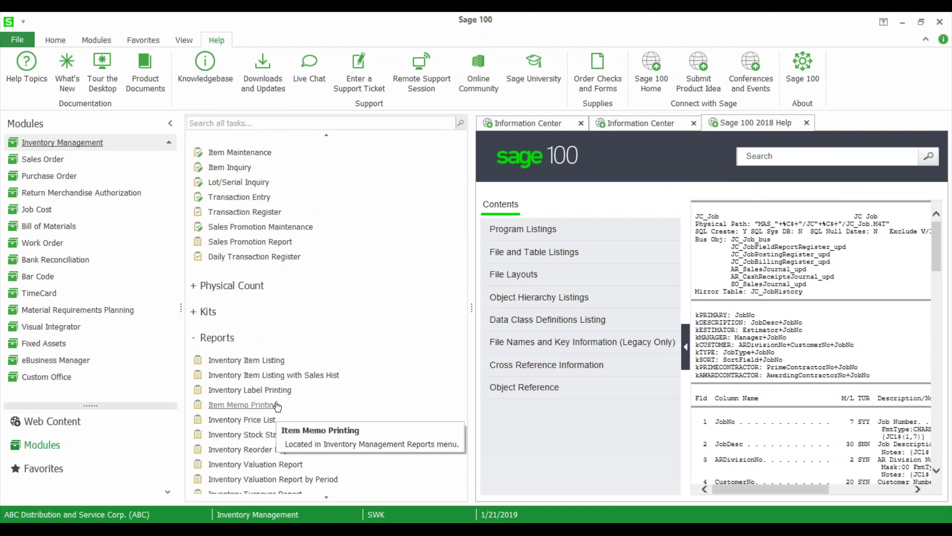
scroll(278, 405, "down", 3)
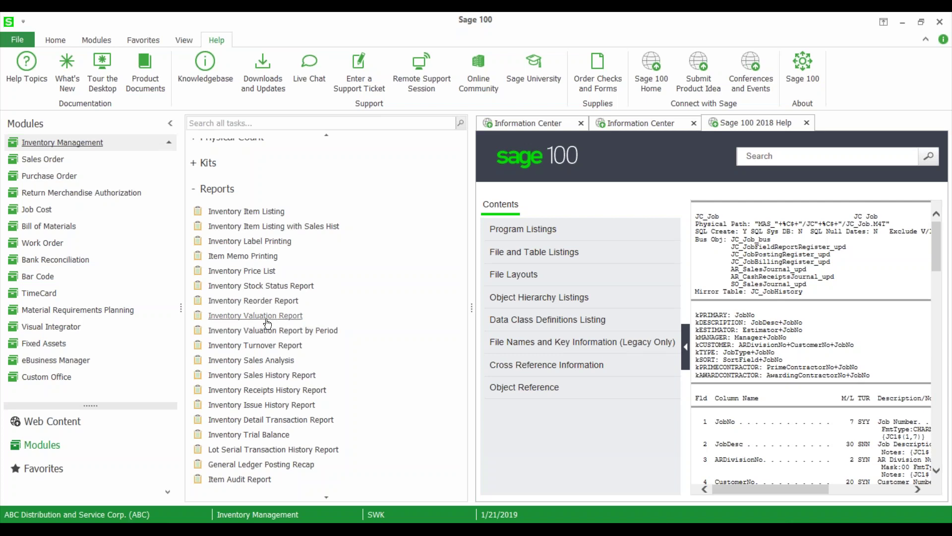
scroll(268, 324, "down", 2)
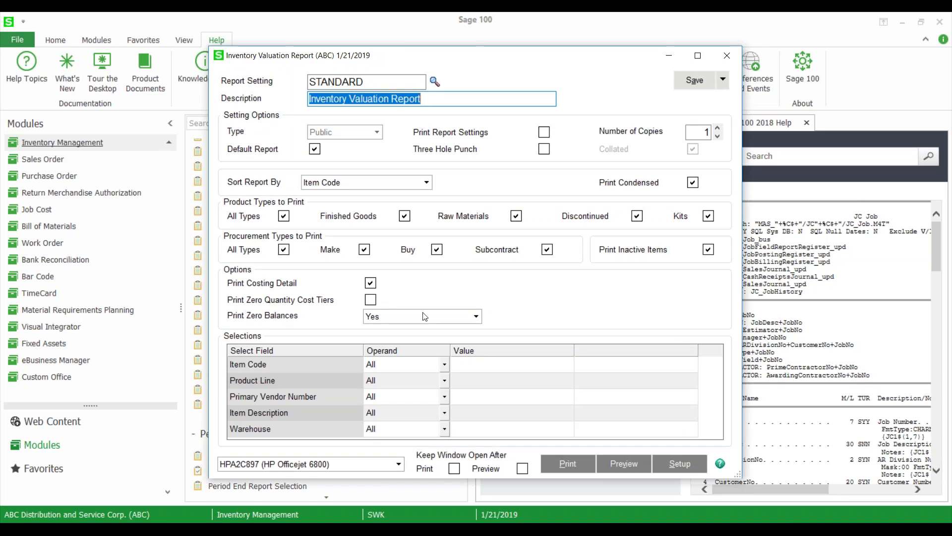
Set Print Zero Balances to No and keep the report window open after previewing.
left_click(476, 316)
left_click(386, 333)
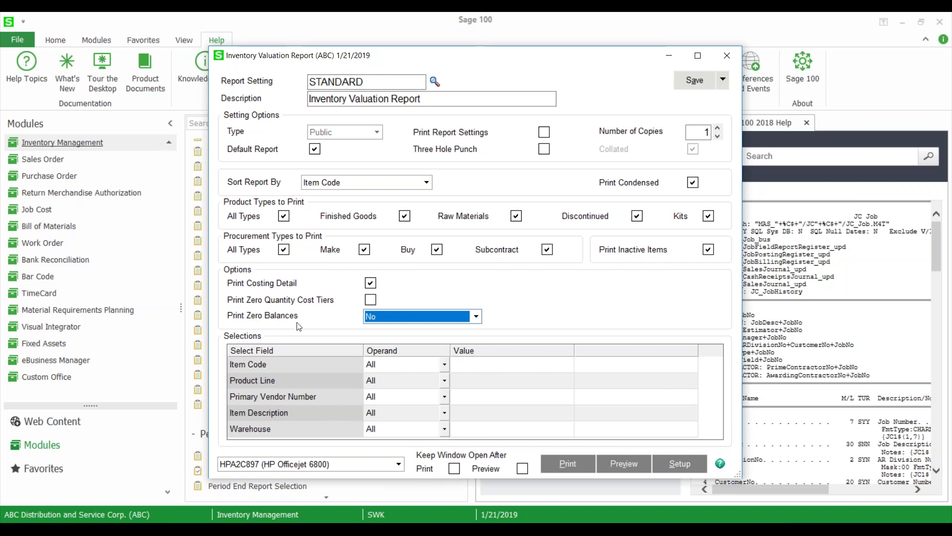
left_click(380, 319)
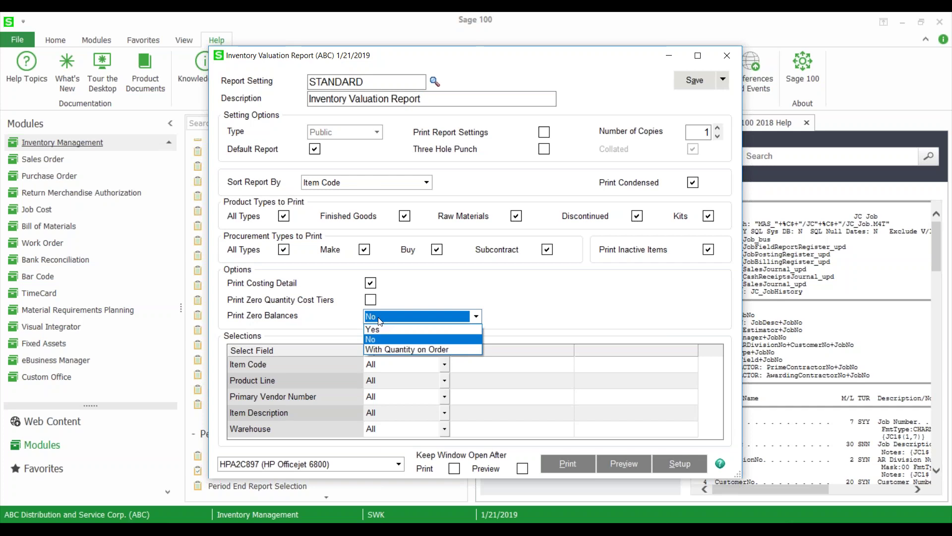
left_click(524, 306)
left_click(523, 468)
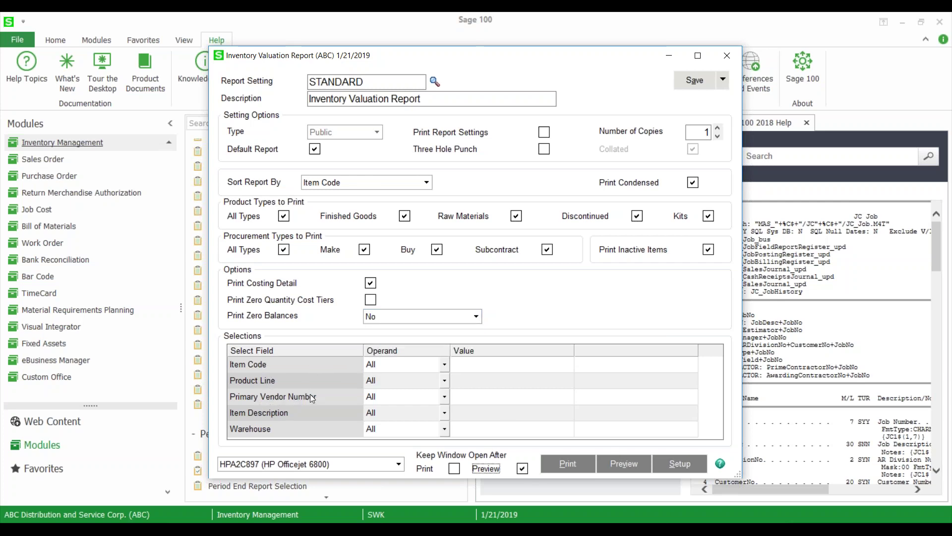
Preview the Inventory Valuation Report and examine the first page's cost tiers, unit costs and inventory values by item and warehouse.
left_click(615, 470)
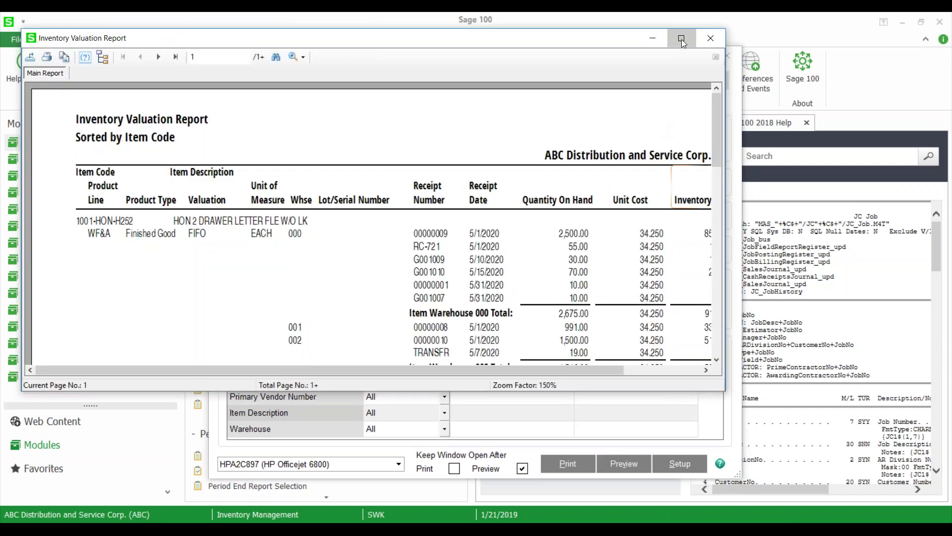
left_click(675, 39)
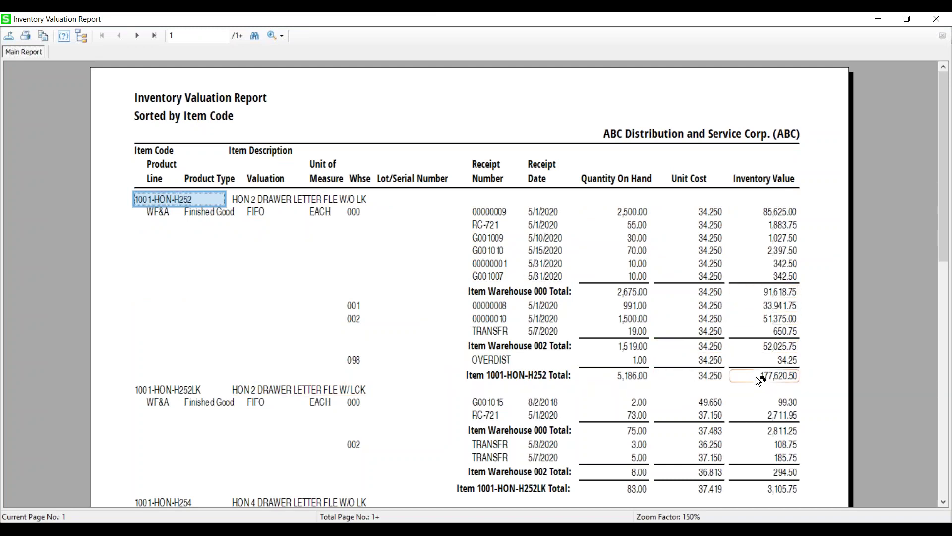
scroll(758, 380, "down", 2)
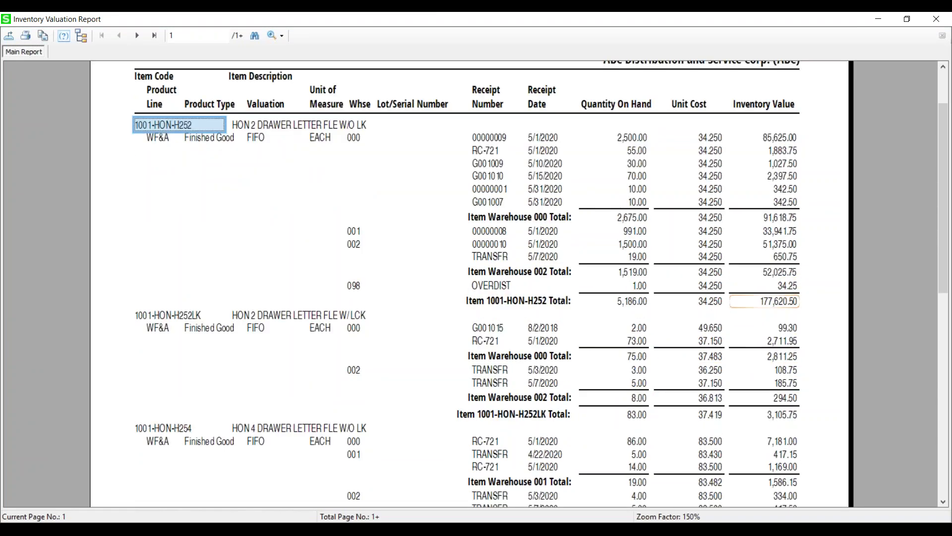
scroll(757, 379, "down", 10)
Look through page 3 and the last page of the Inventory Valuation Report, and close the preview and the report window.
left_click(137, 35)
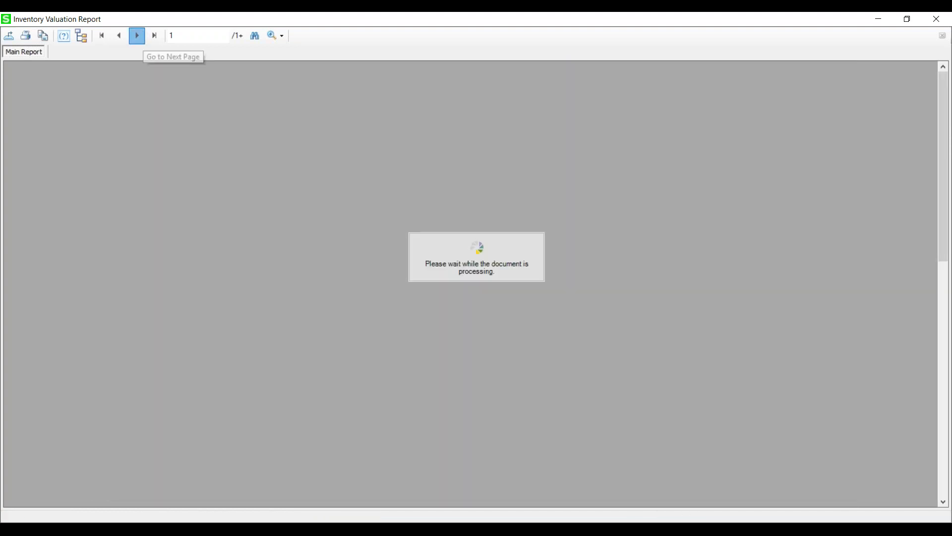
left_click(137, 35)
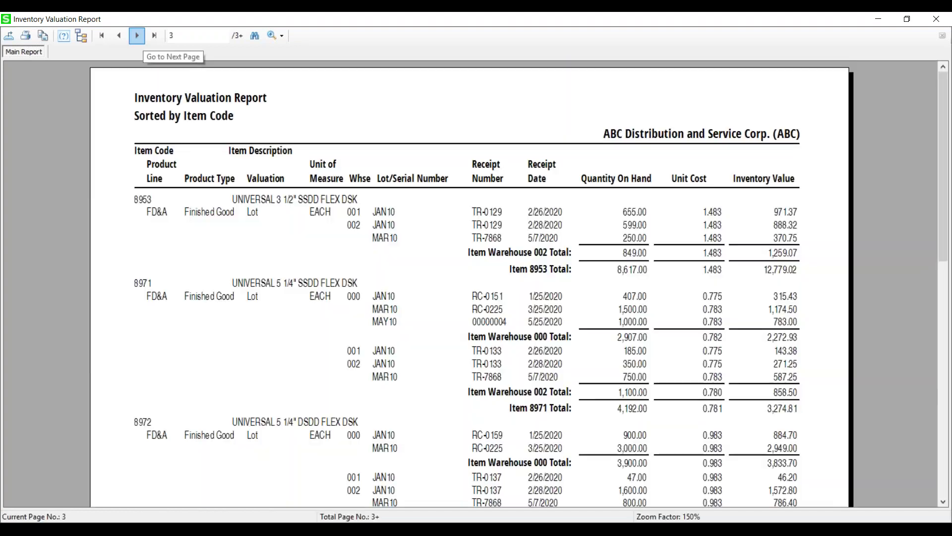
scroll(326, 266, "down", 6)
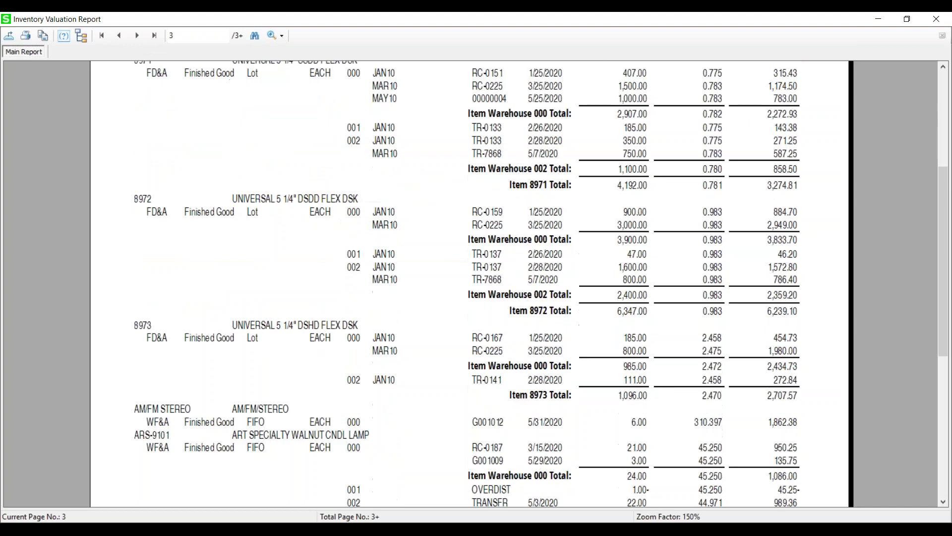
scroll(471, 283, "down", 8)
left_click(154, 35)
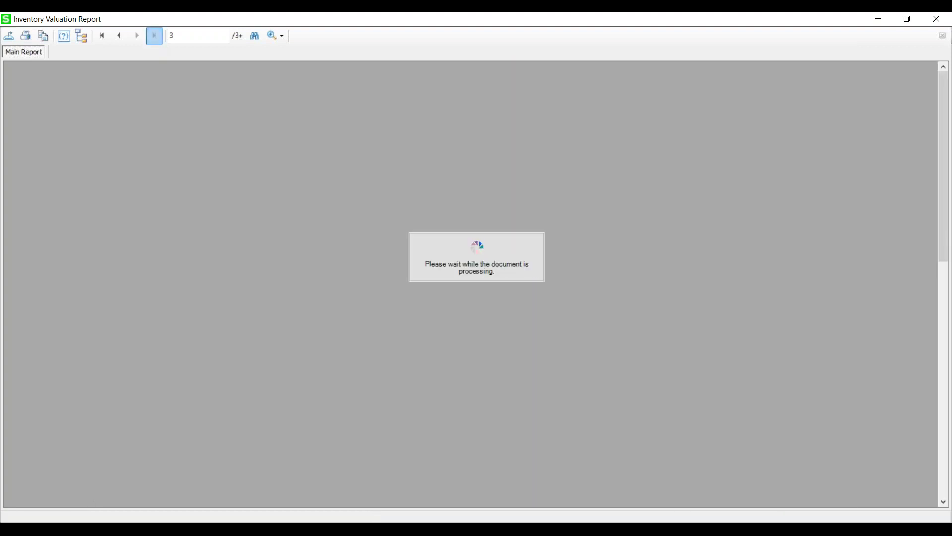
left_click(936, 20)
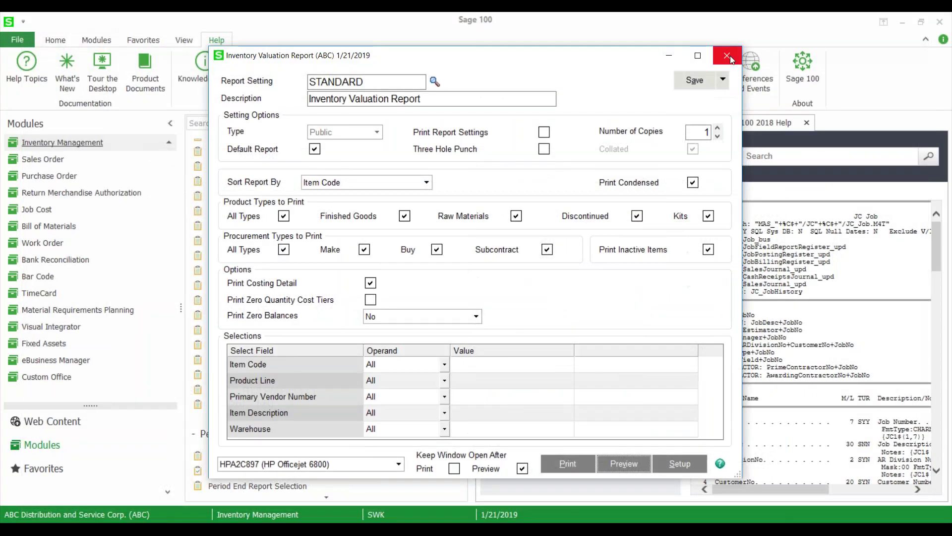
left_click(727, 55)
Switch to the Accounts Receivable module and go to its list of reports.
scroll(68, 194, "up", 1)
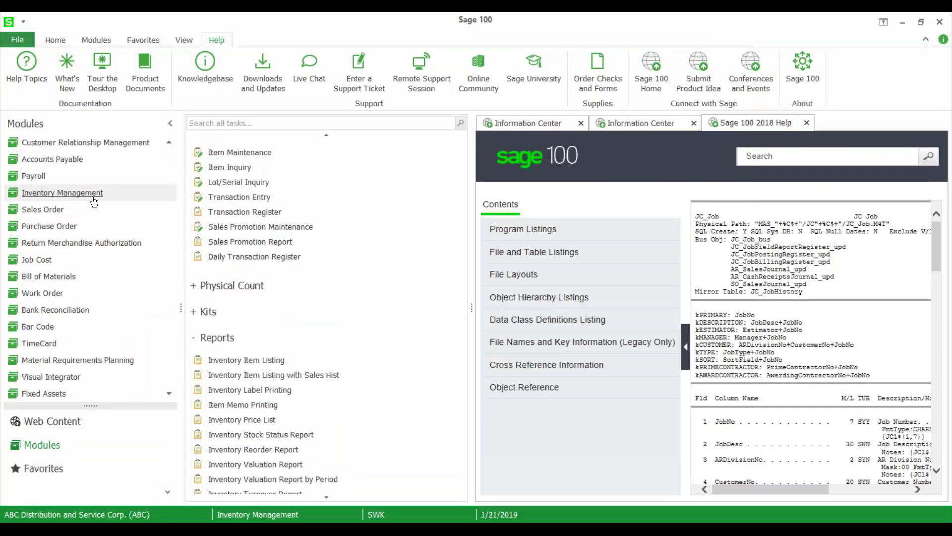
scroll(68, 193, "up", 1)
left_click(77, 179)
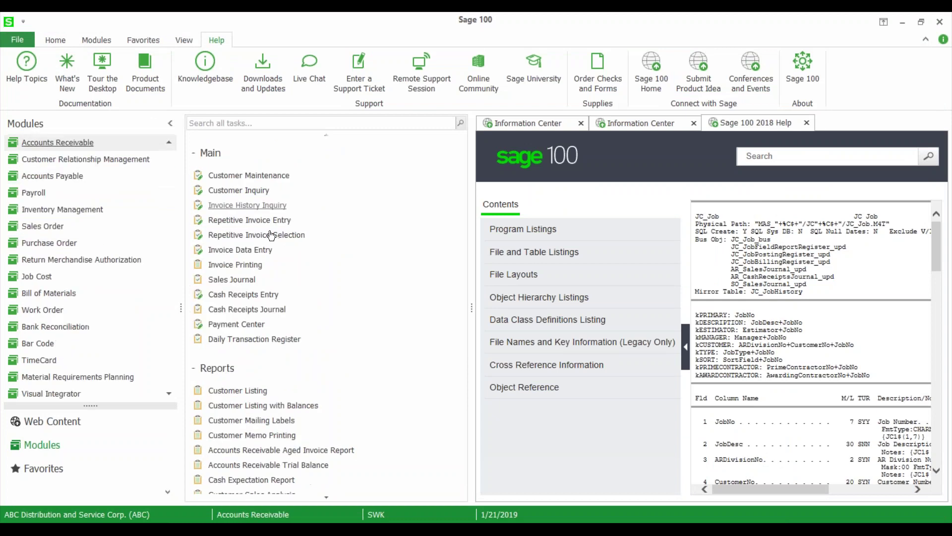
scroll(311, 287, "down", 5)
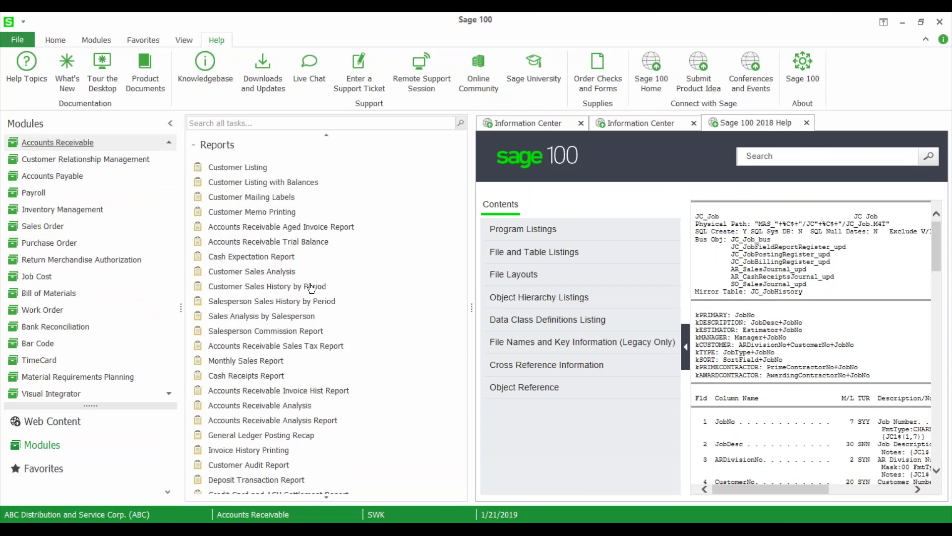